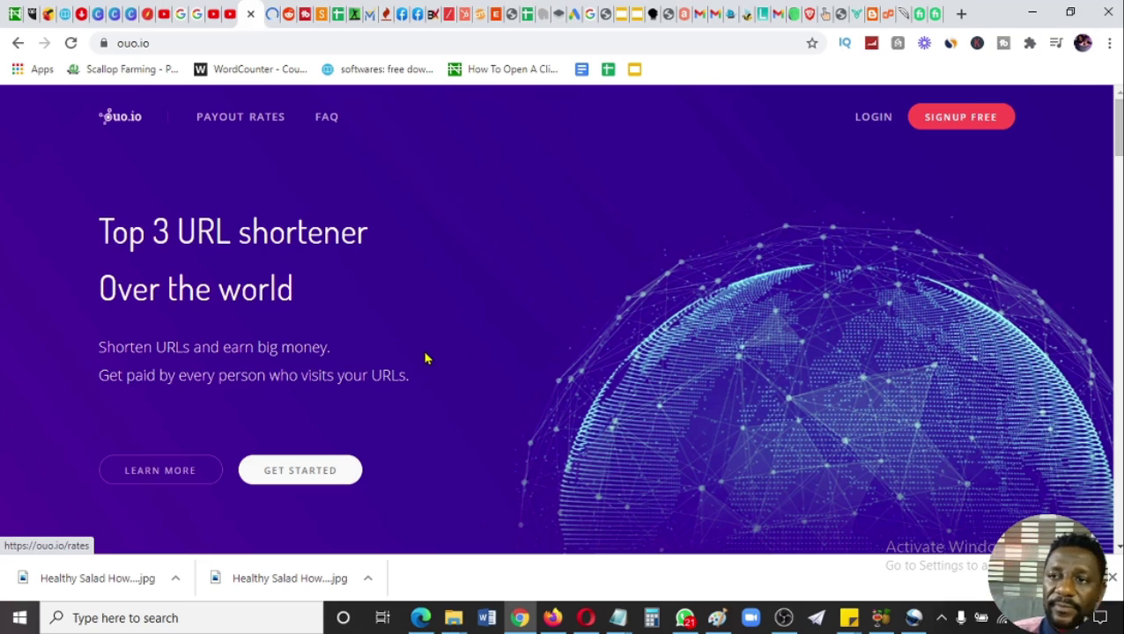
- Open the ouo.io payout rates table and highlight the United States rate of $4.1
click(238, 122)
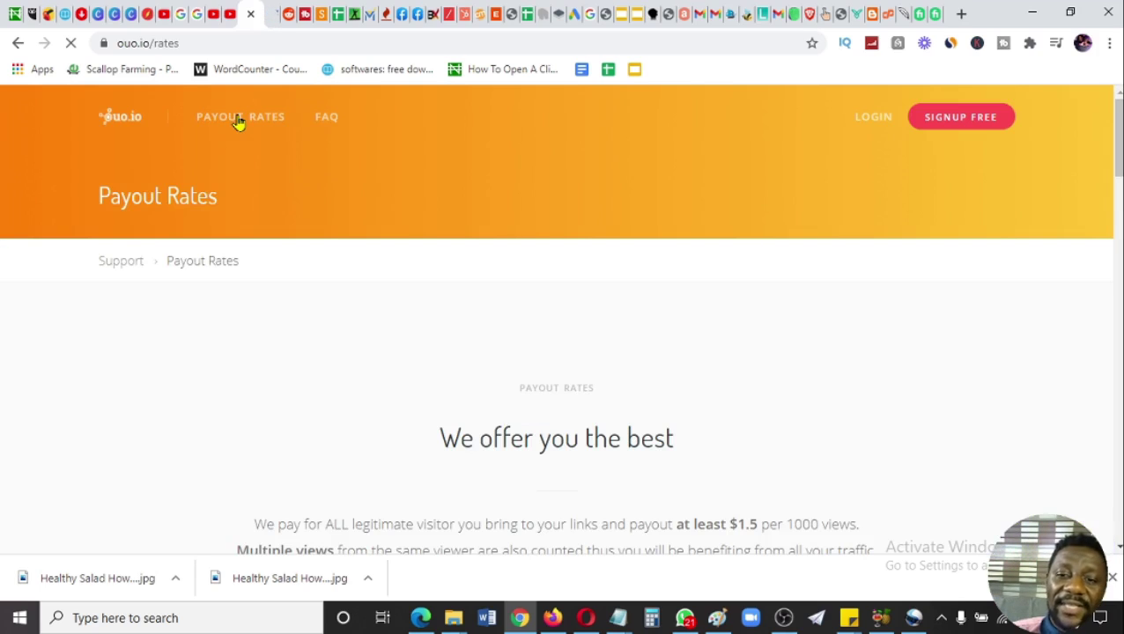
scroll(1119, 141, down, 5)
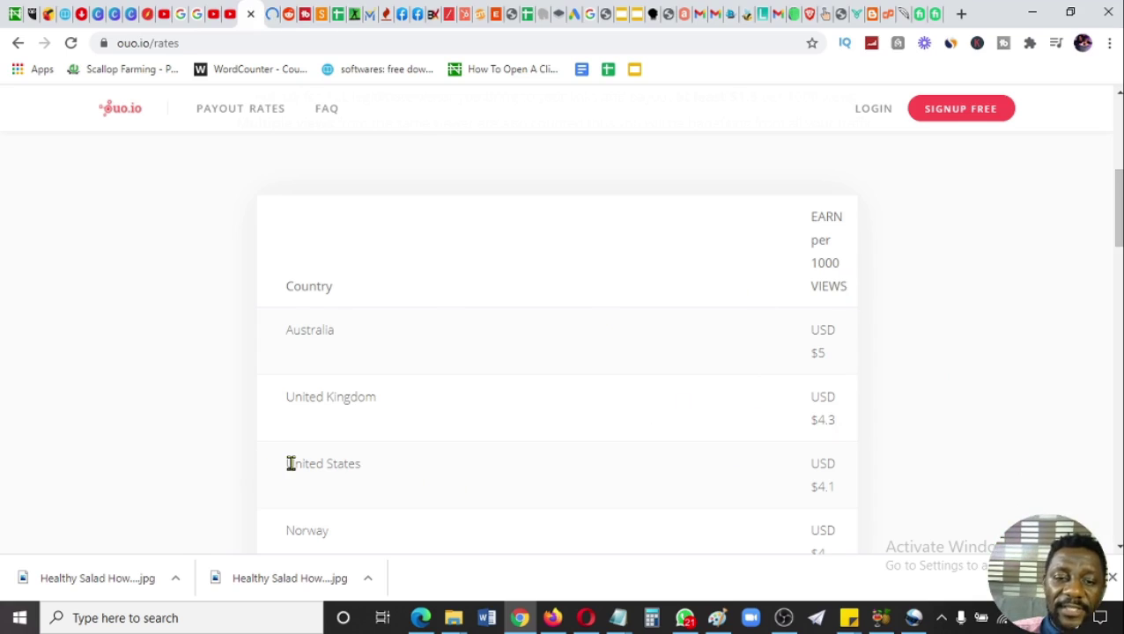
drag(290, 464, 858, 477)
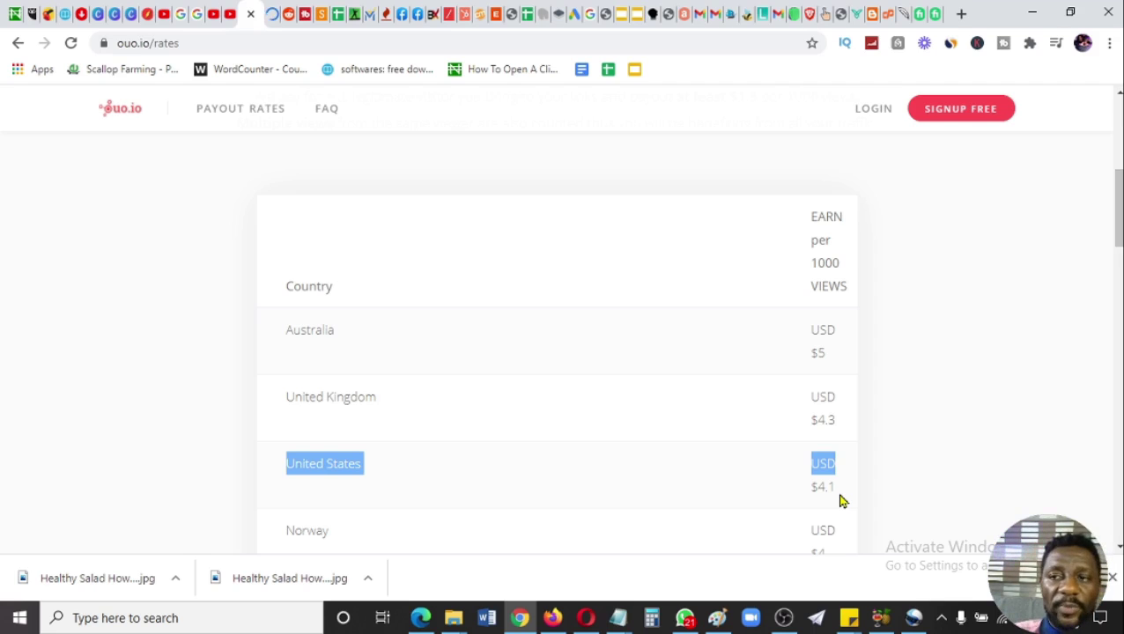
scroll(1117, 220, down, 2)
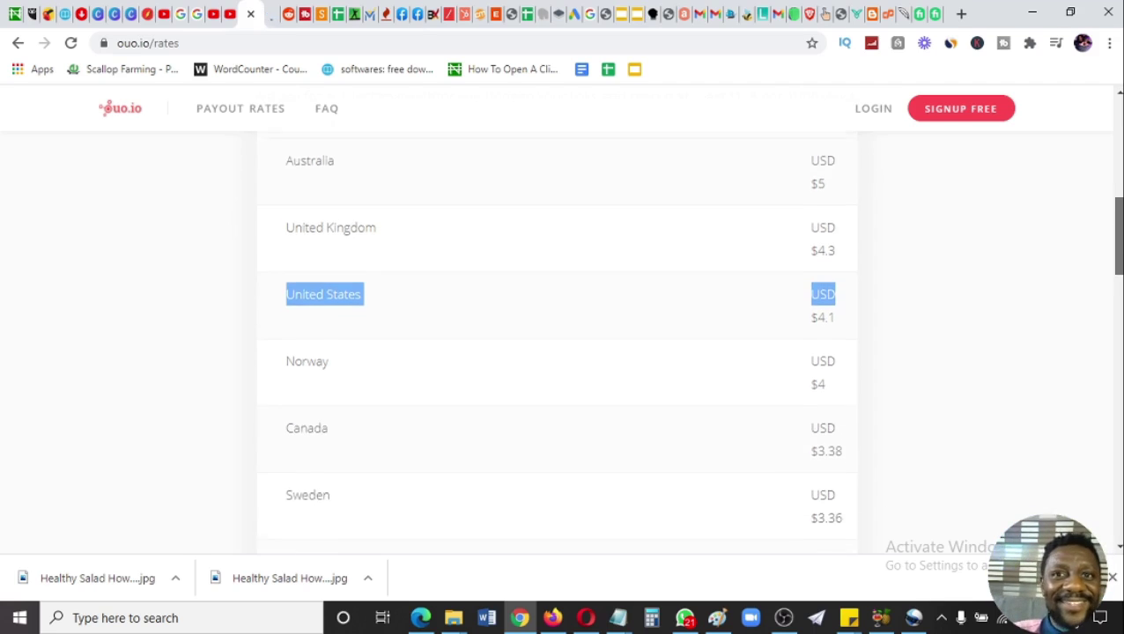
drag(1114, 244, 1112, 297)
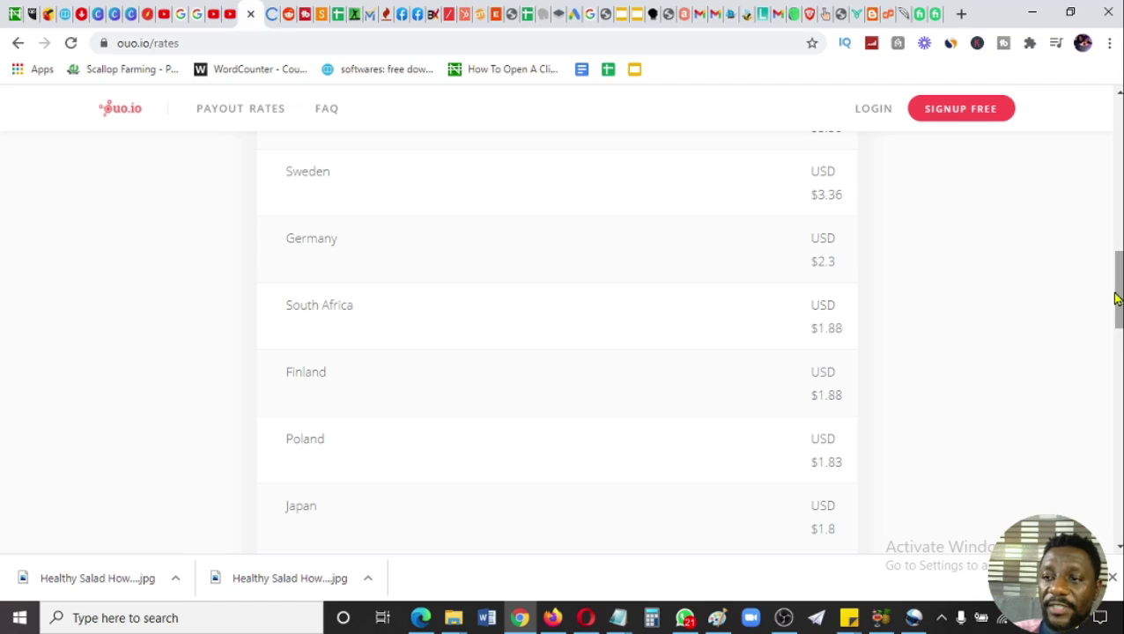
drag(1119, 298, 1118, 414)
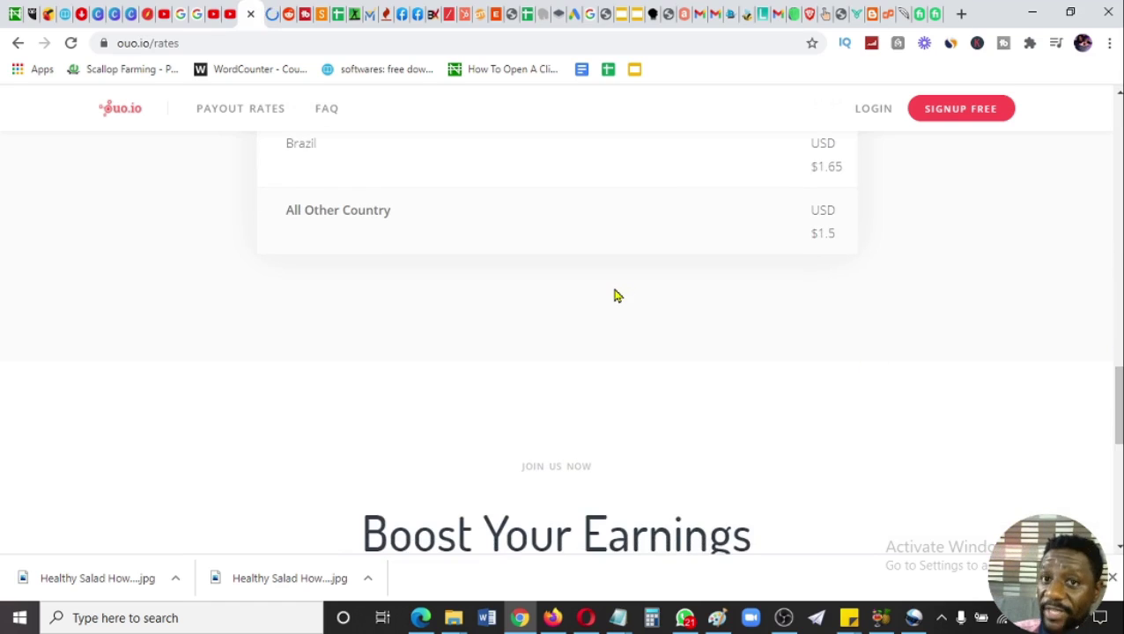
- Highlight the All Other Country row's $1.5 rate, then return to the page top
drag(282, 222, 399, 213)
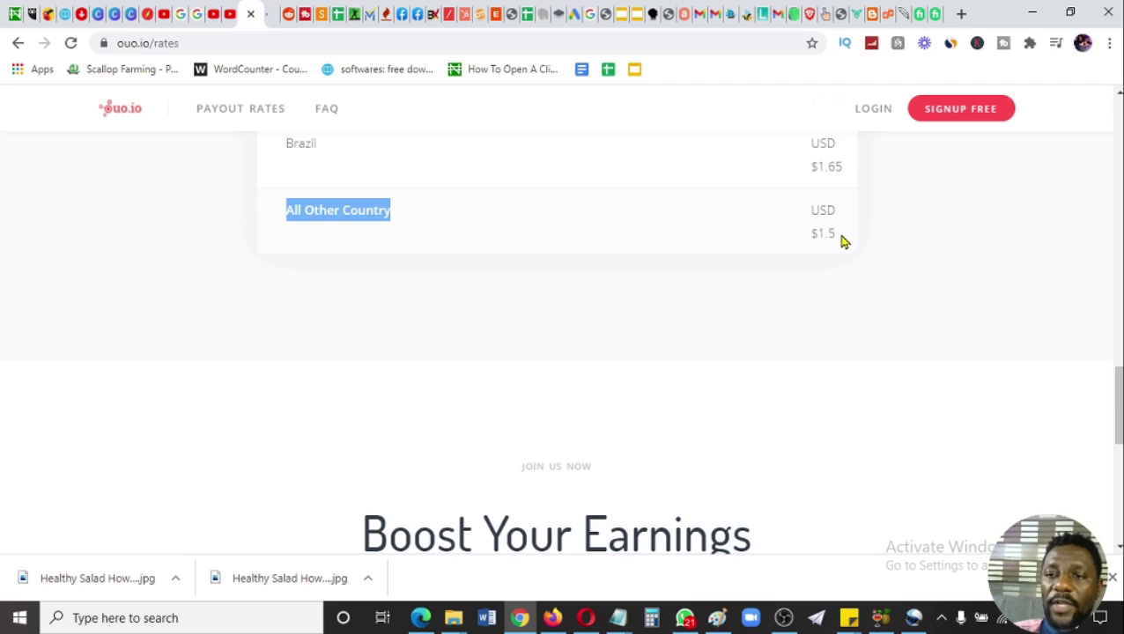
drag(843, 241, 799, 238)
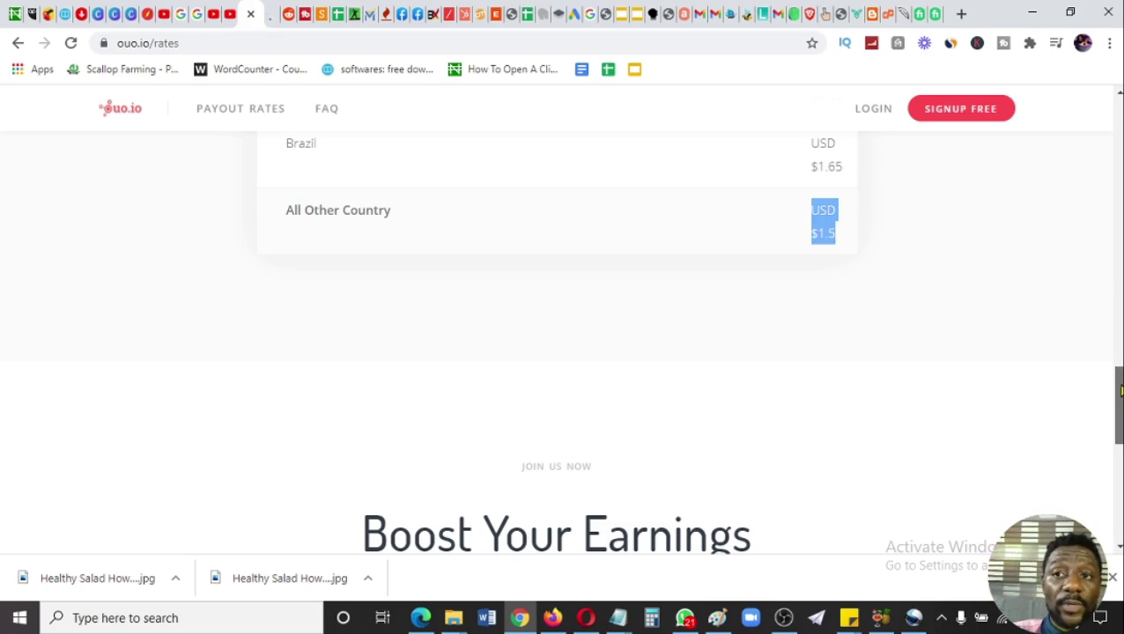
scroll(556, 344, up, 10)
scroll(557, 343, up, 5)
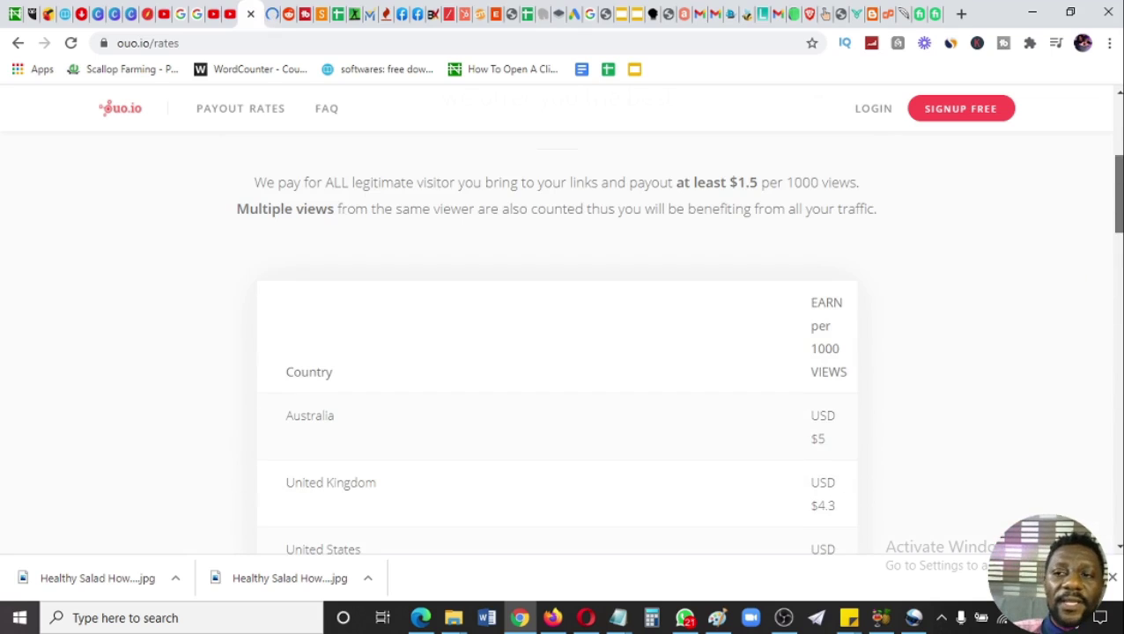
click(951, 106)
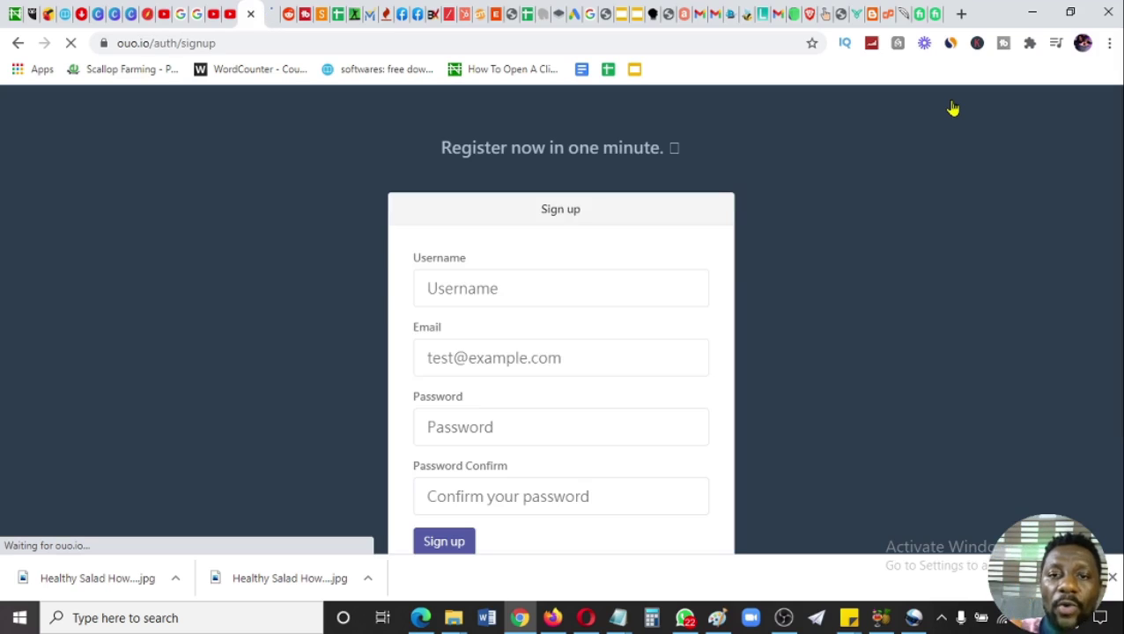
- Enter the username and fill the email from saved suggestions in the signup form
click(537, 292)
text(PAS)
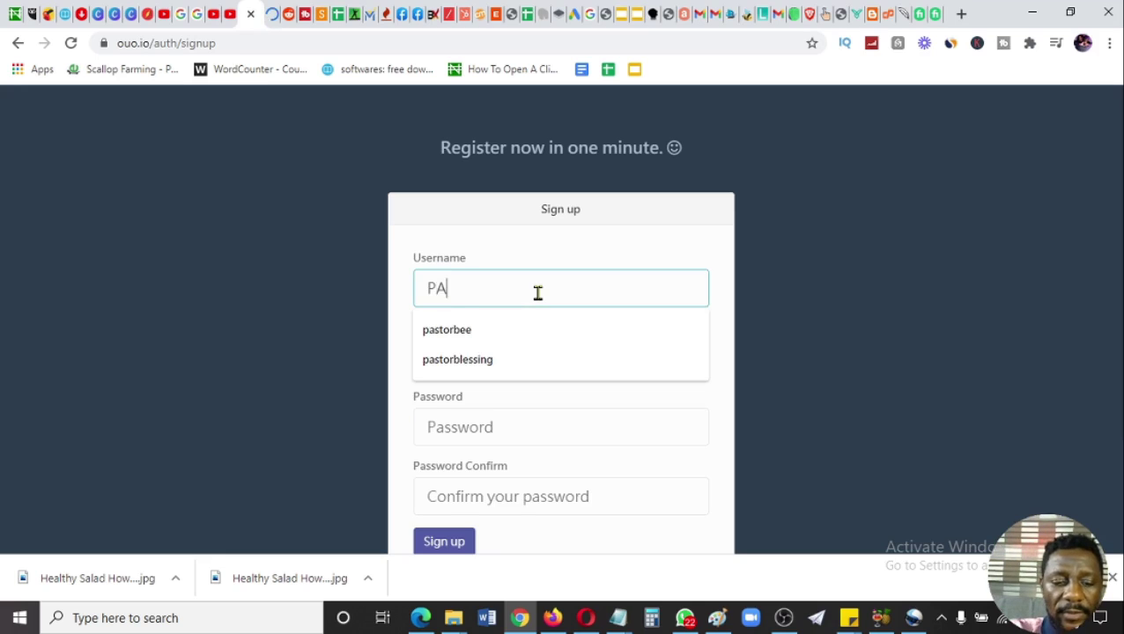
key(BackSpace)
key(BackSpace)
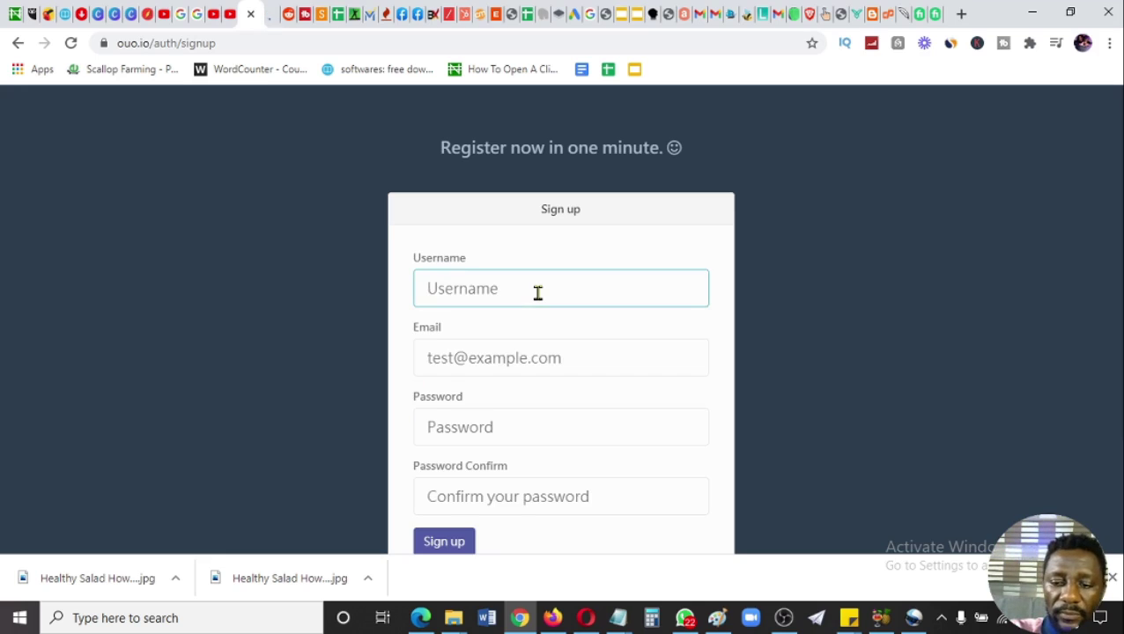
text(pastor)
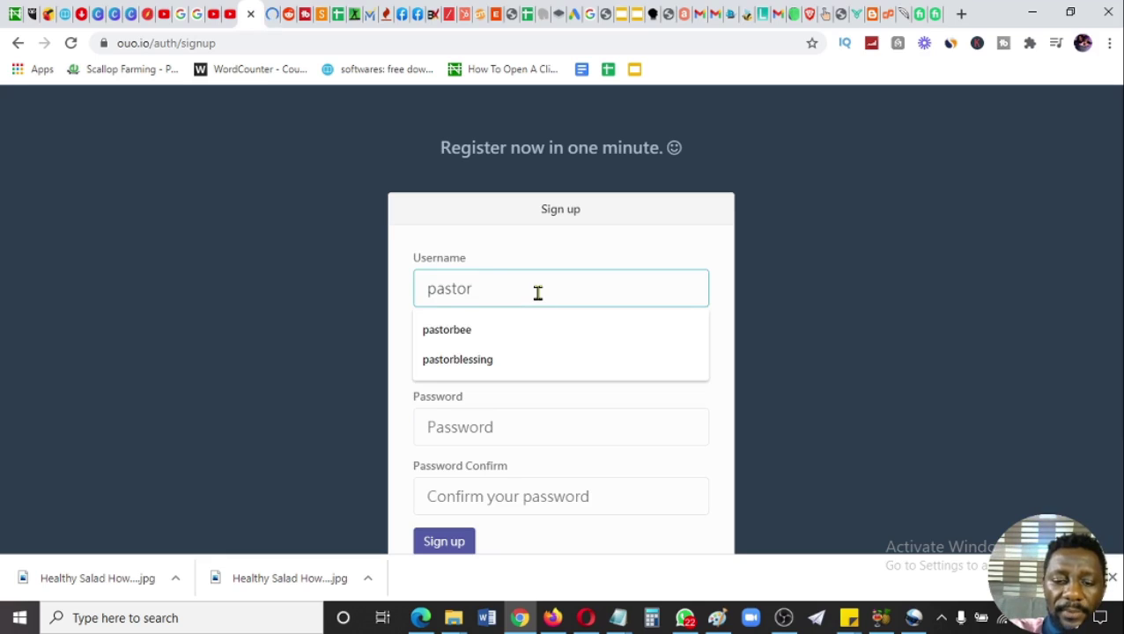
key(Down)
key(Return)
click(495, 368)
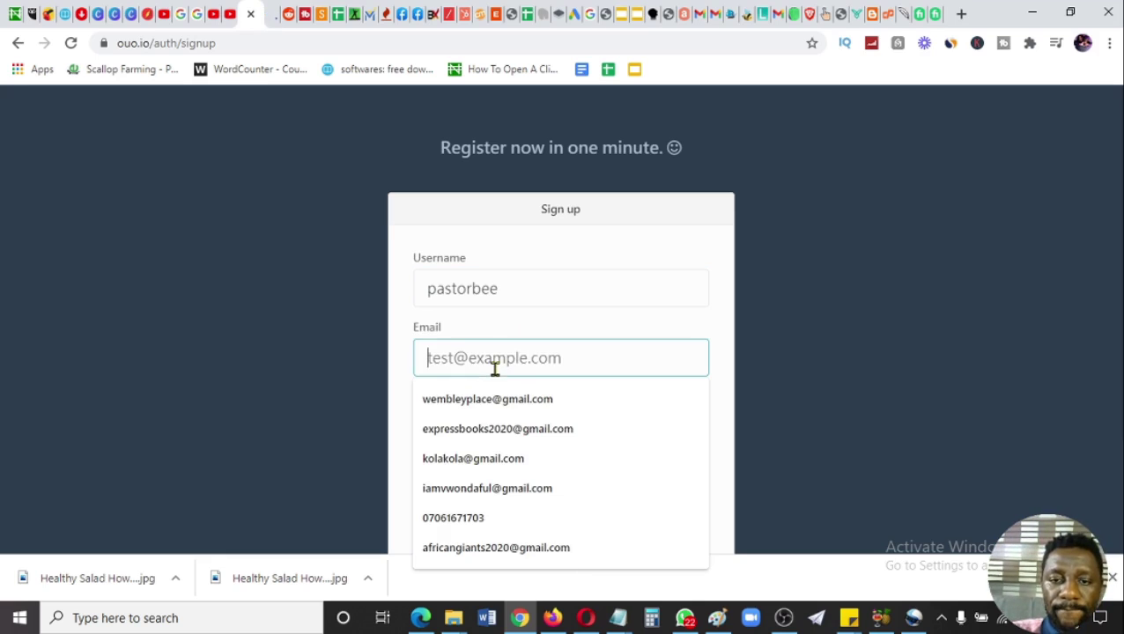
click(487, 401)
- Enter and confirm the account password, then submit the registration
click(474, 428)
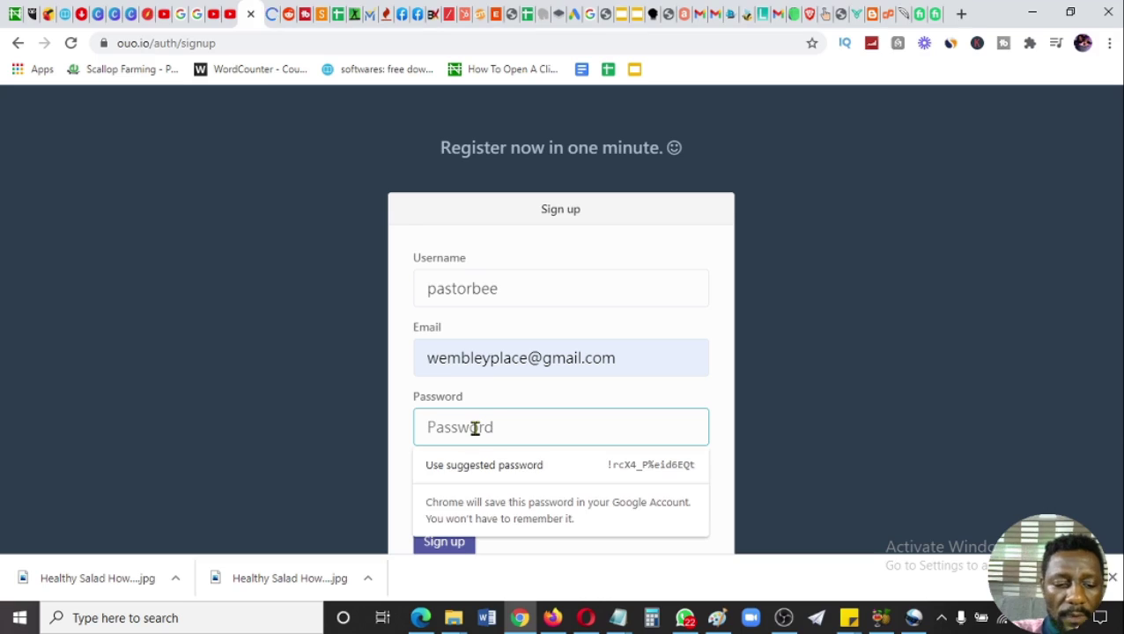
text(******)
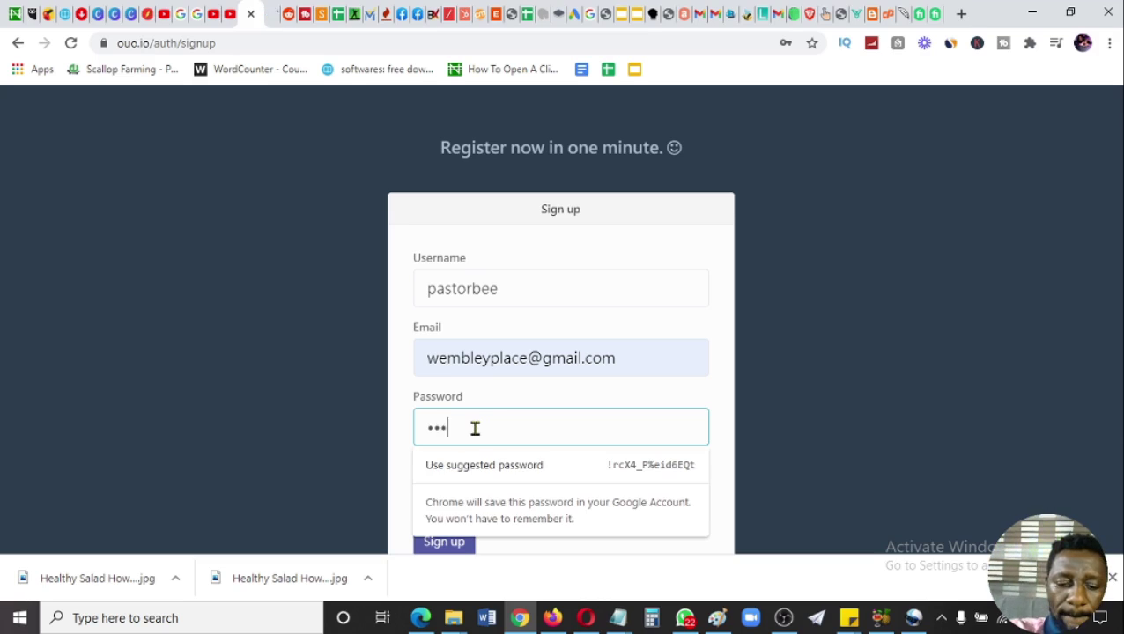
text(**)
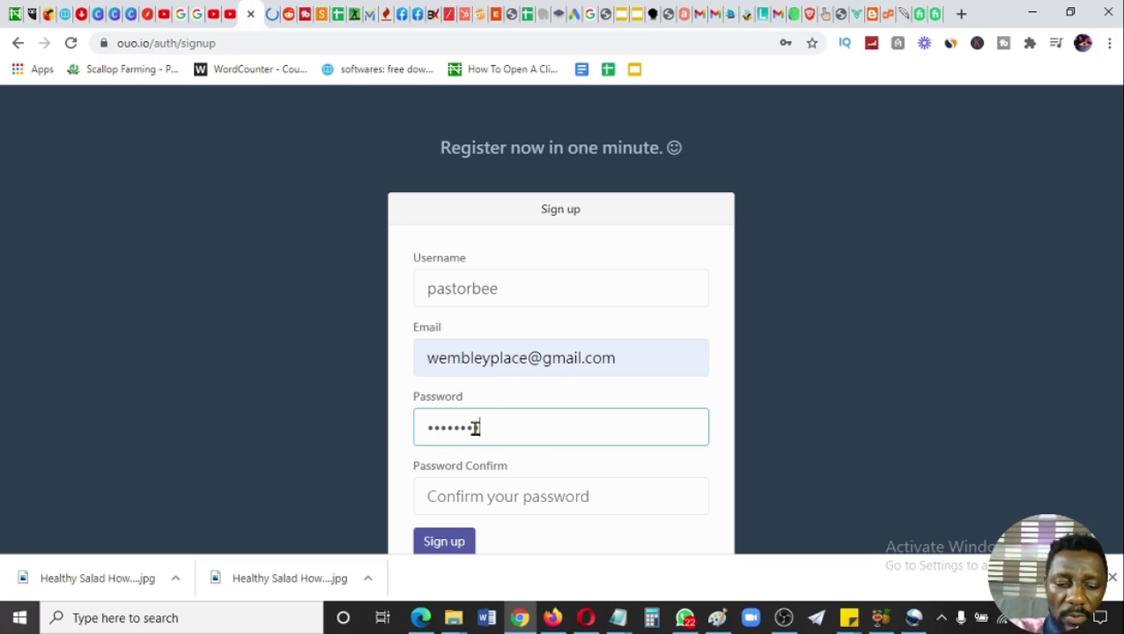
text(****)
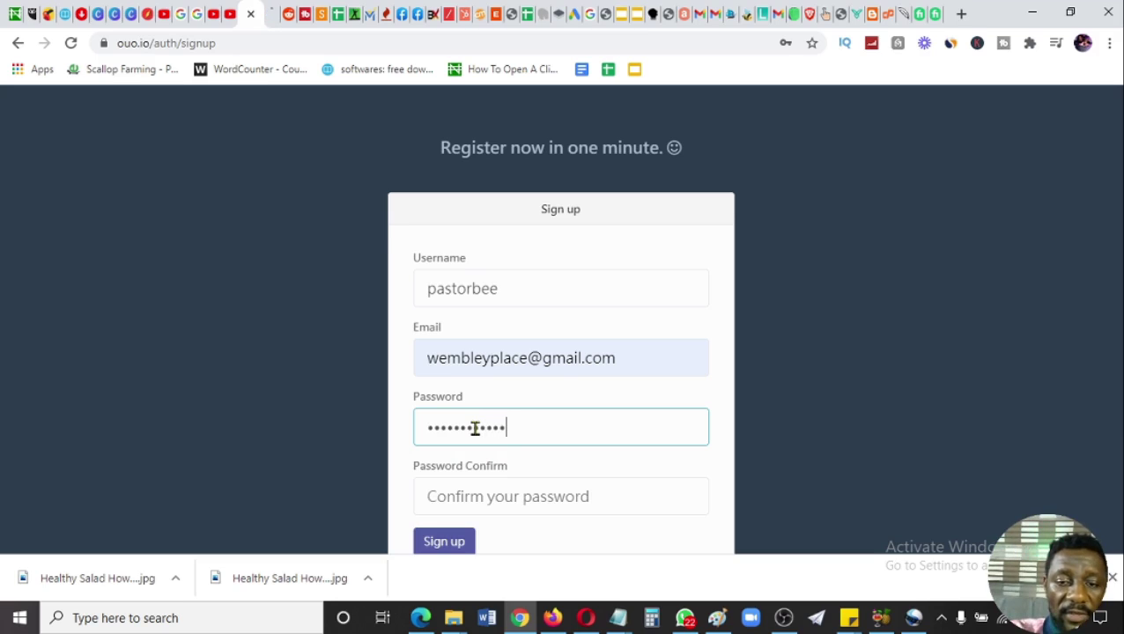
text(*)
click(489, 495)
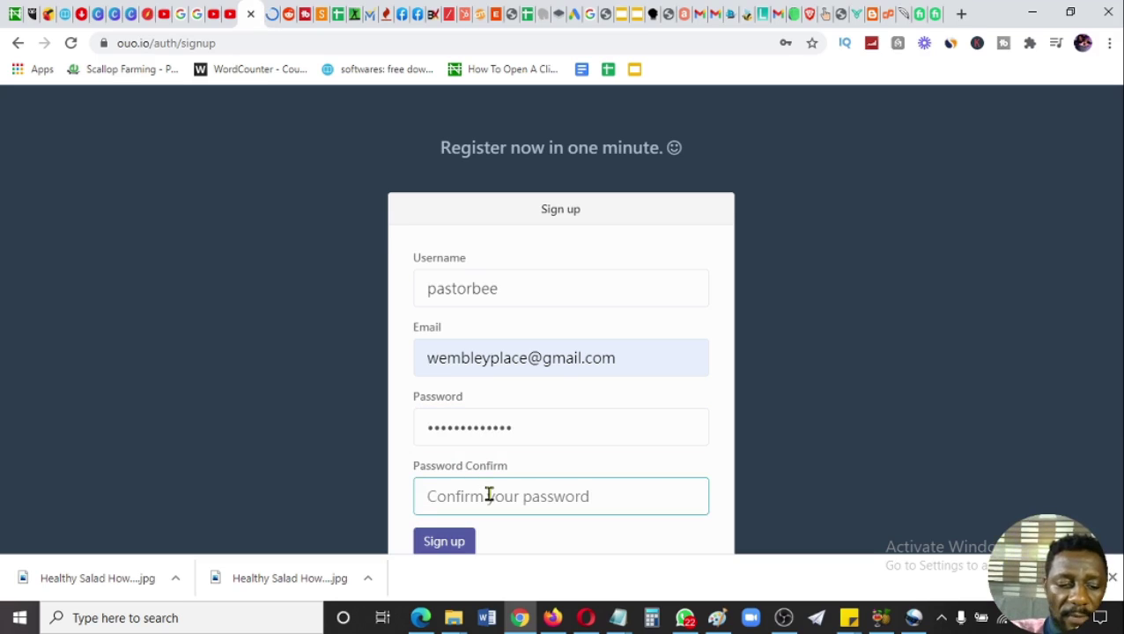
text(****)
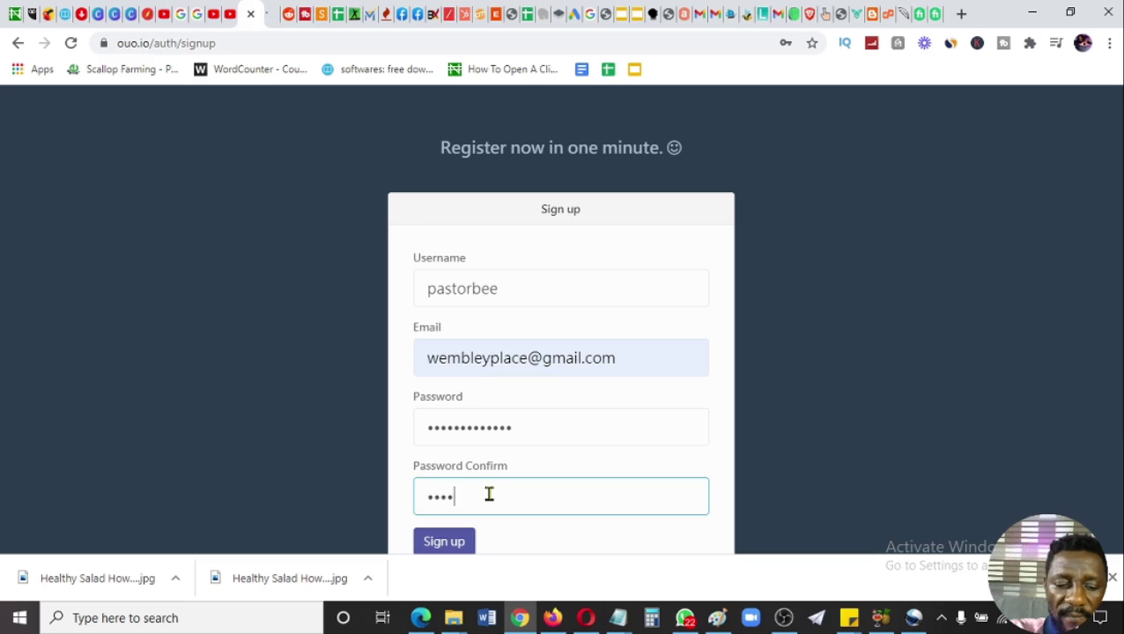
text(********)
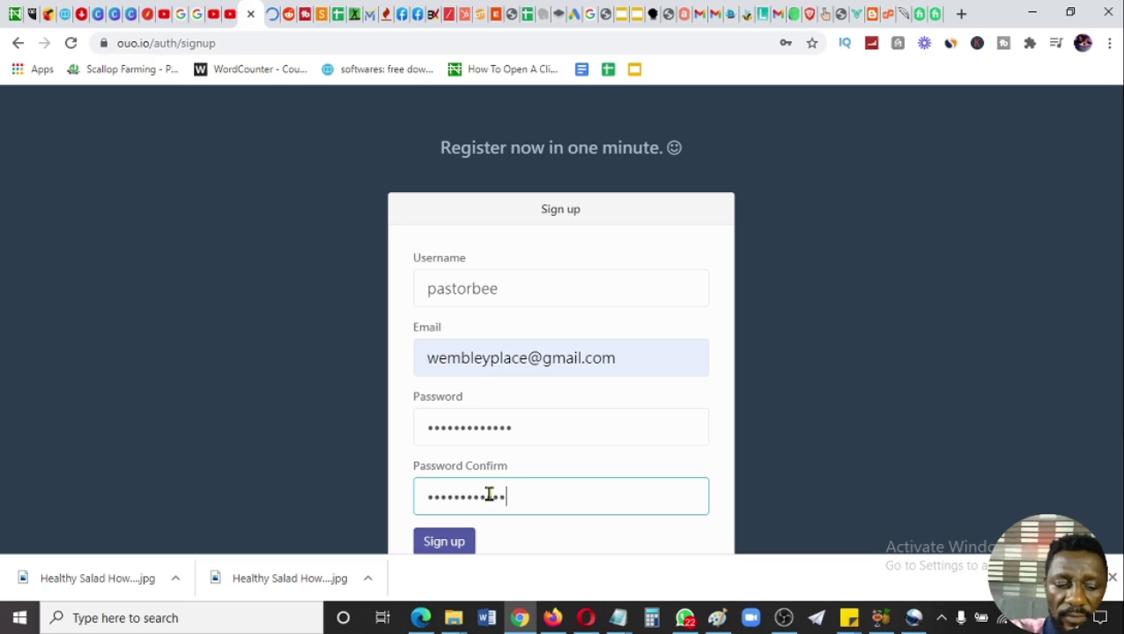
click(459, 543)
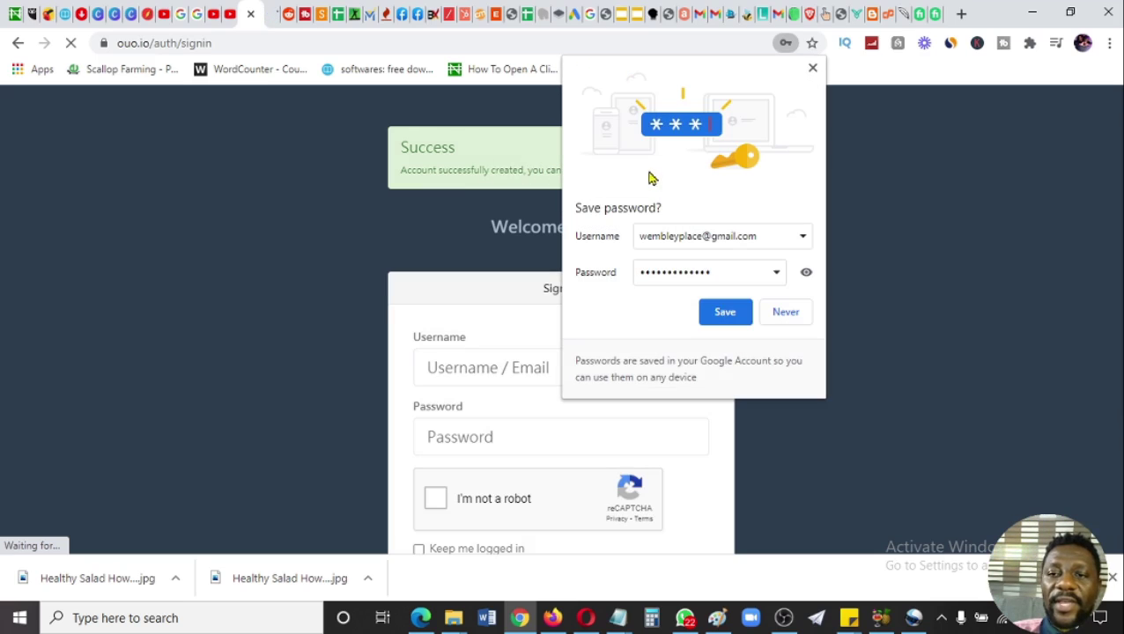
- Save the login in the browser, tick I'm not a robot and Keep me logged in, and sign in
click(727, 312)
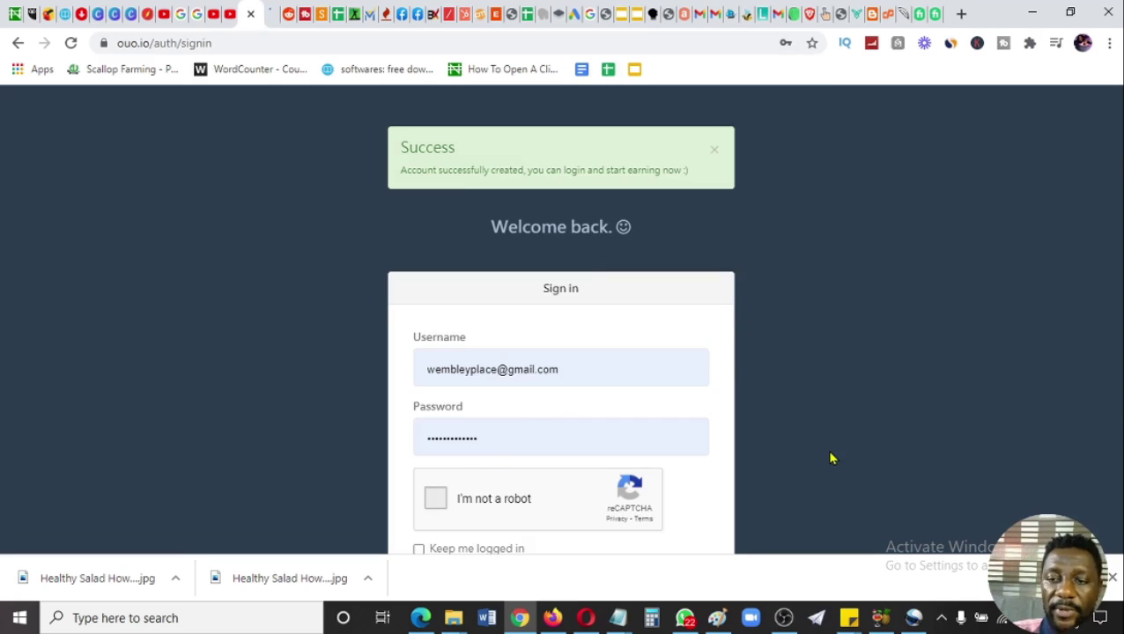
click(435, 498)
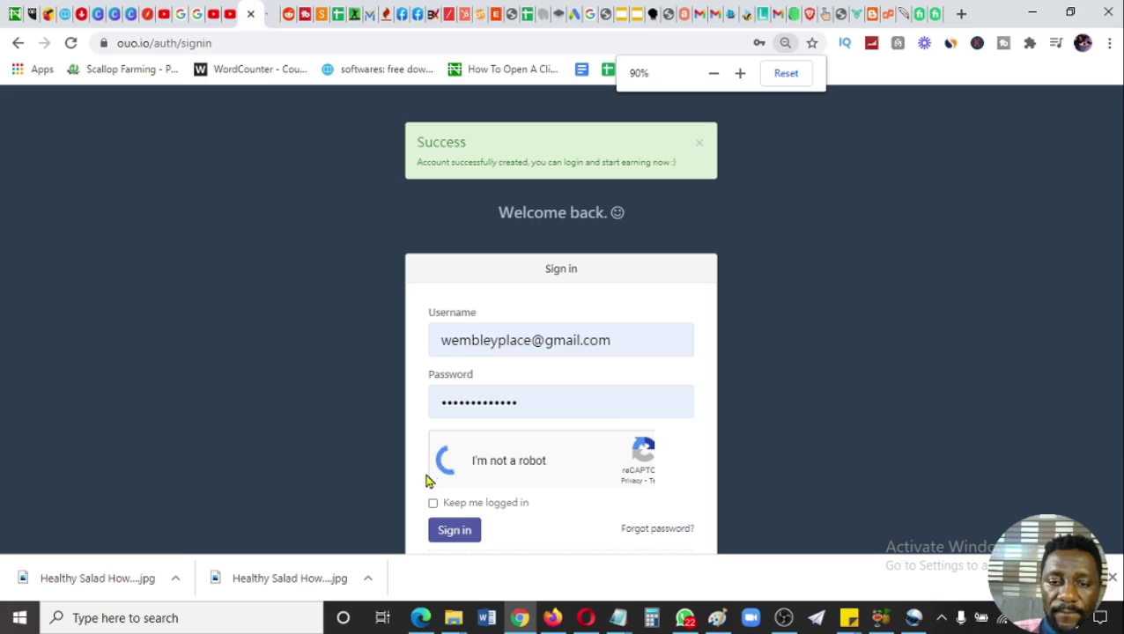
click(433, 506)
click(451, 530)
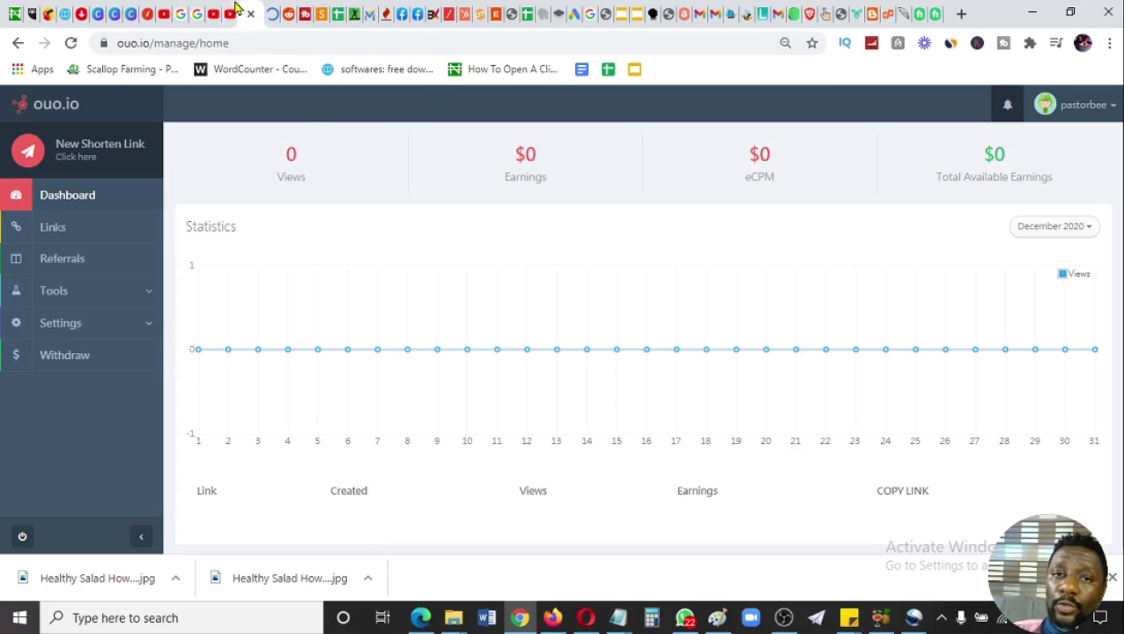
- Copy the New Songs 2021 YouTube video URL from the address bar and return to ouo.io
click(231, 9)
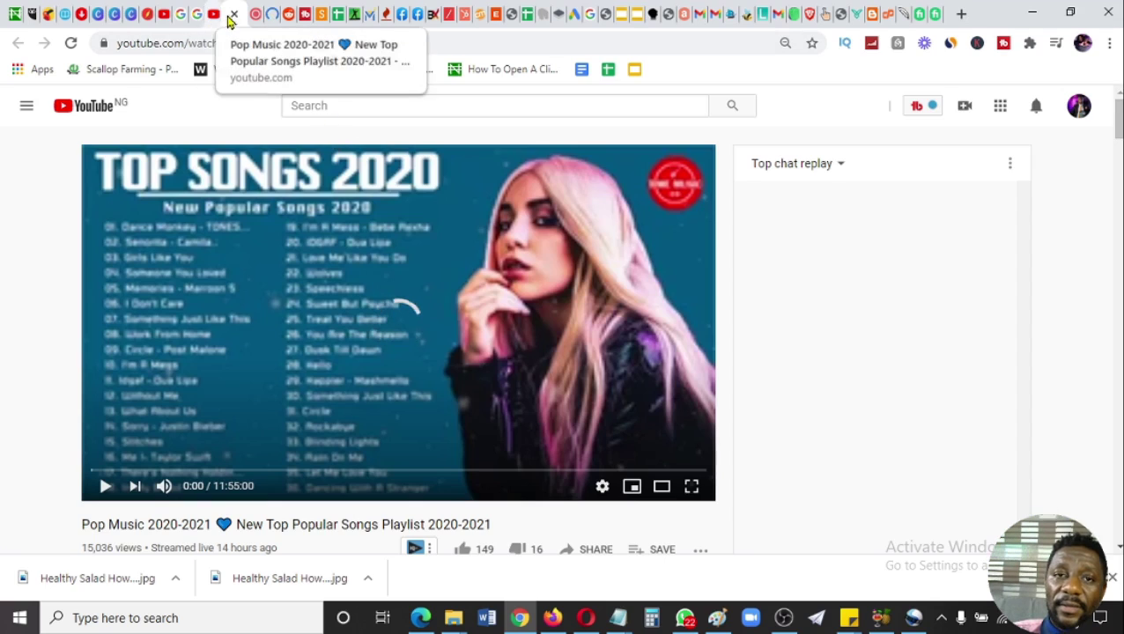
click(212, 8)
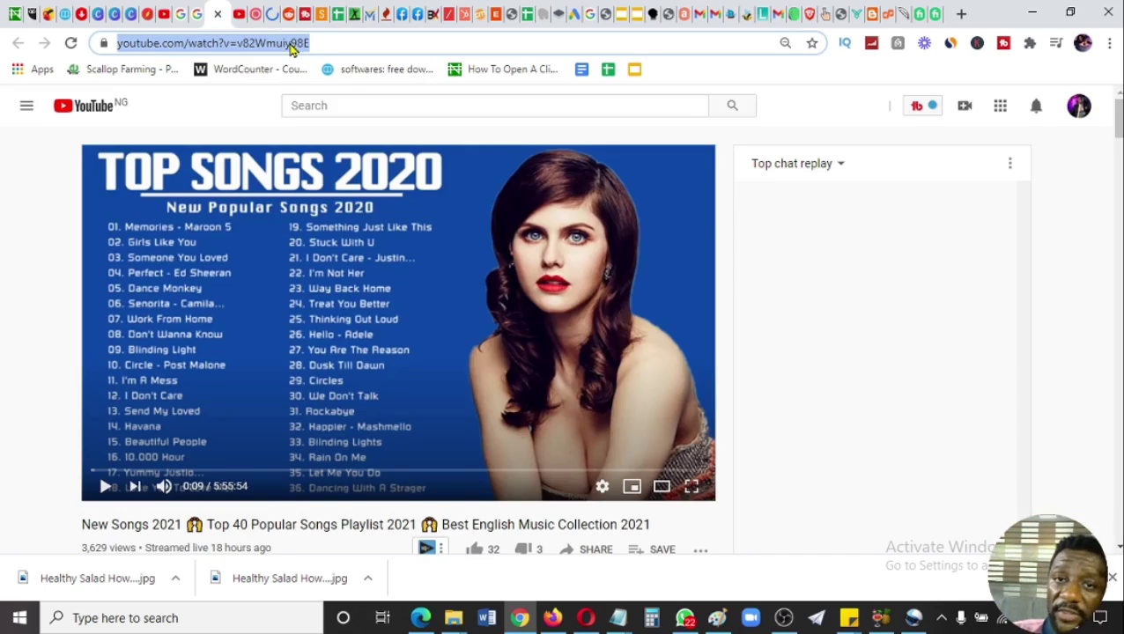
right_click(291, 48)
click(343, 134)
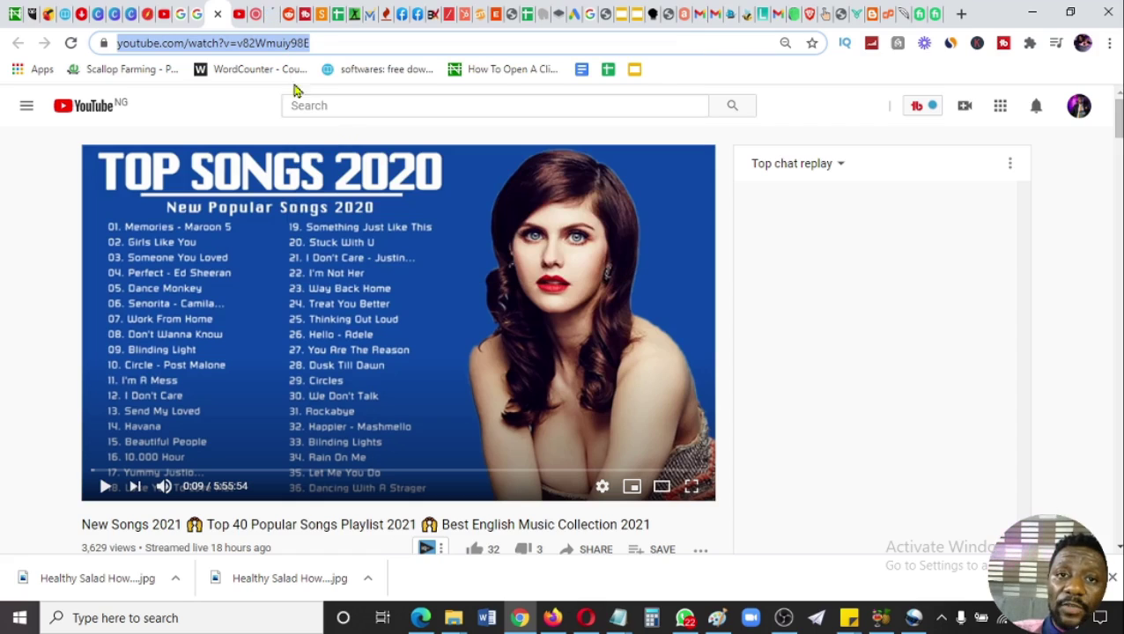
click(273, 7)
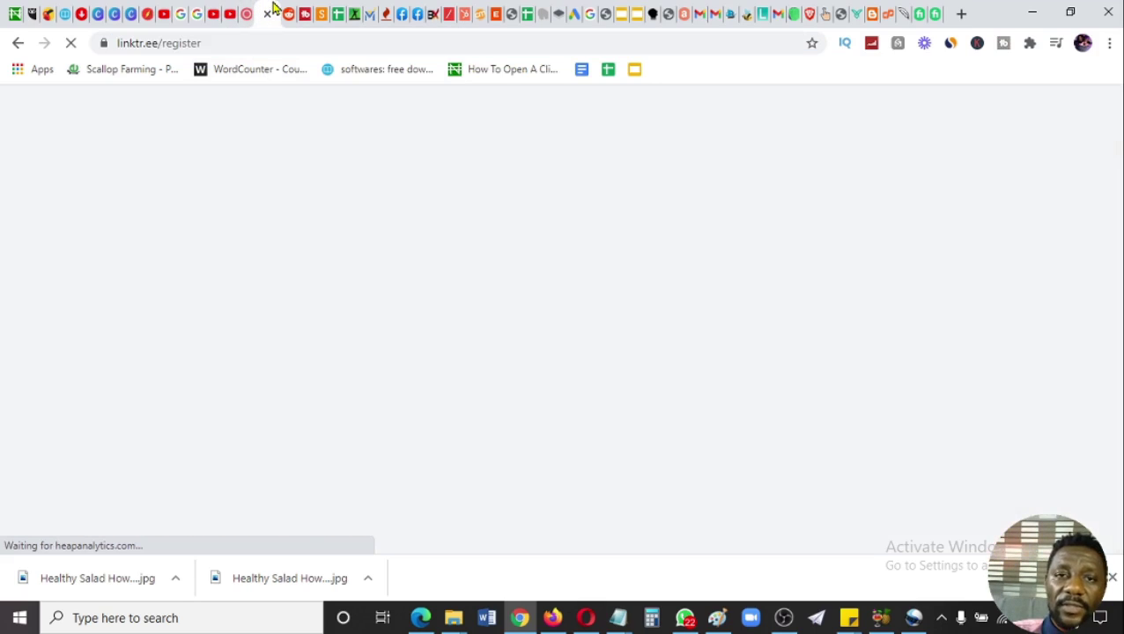
click(249, 11)
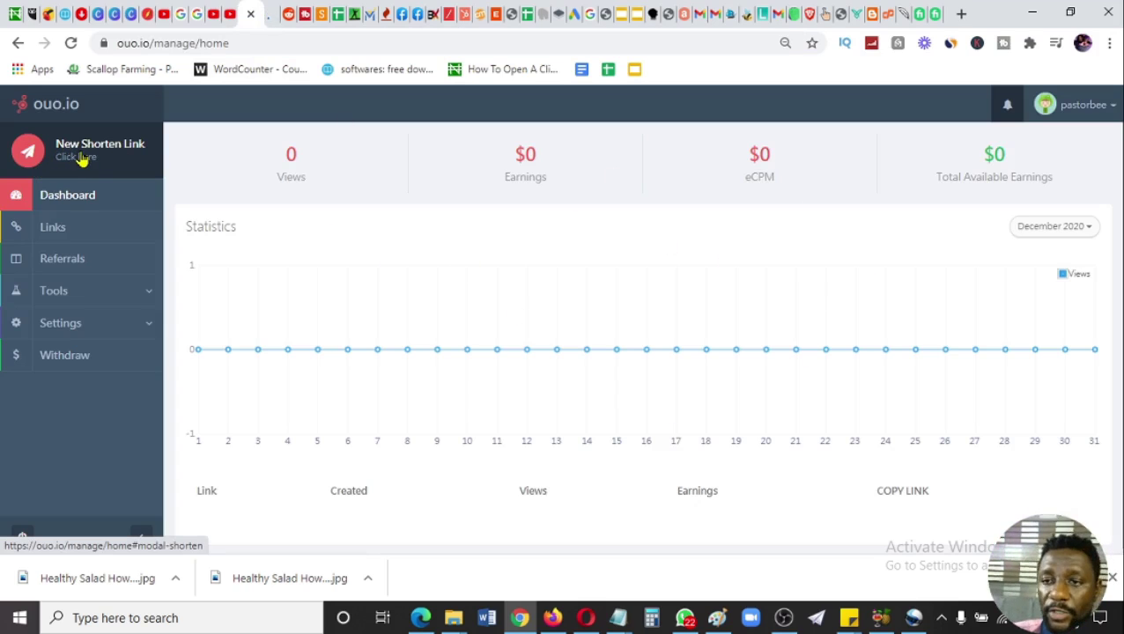
click(81, 159)
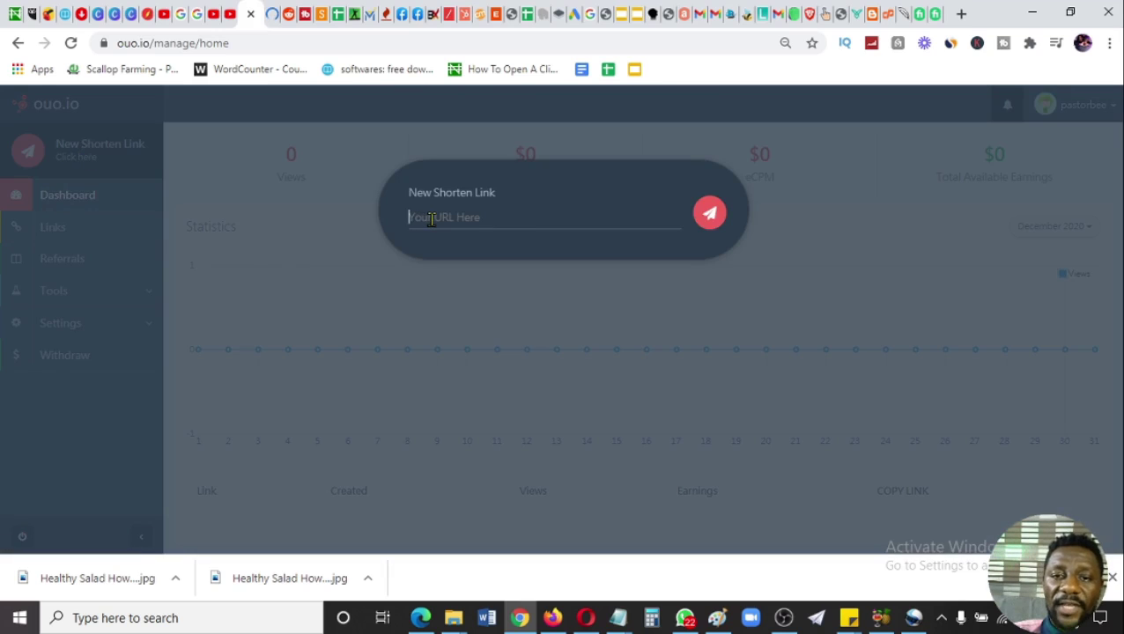
click(431, 218)
key(ctrl+v)
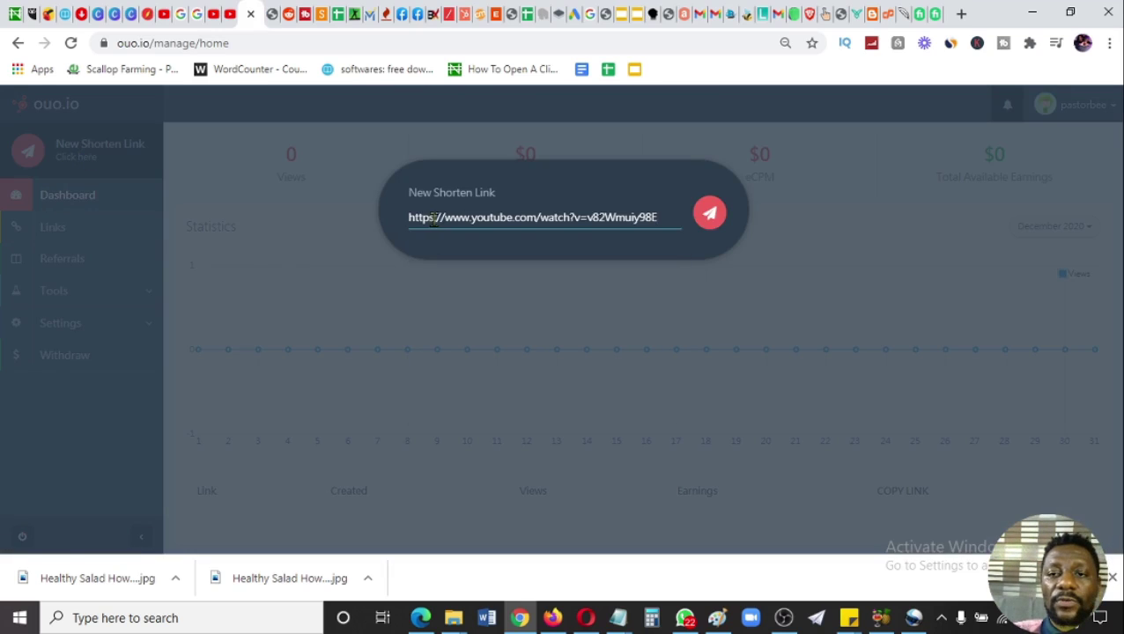
click(710, 214)
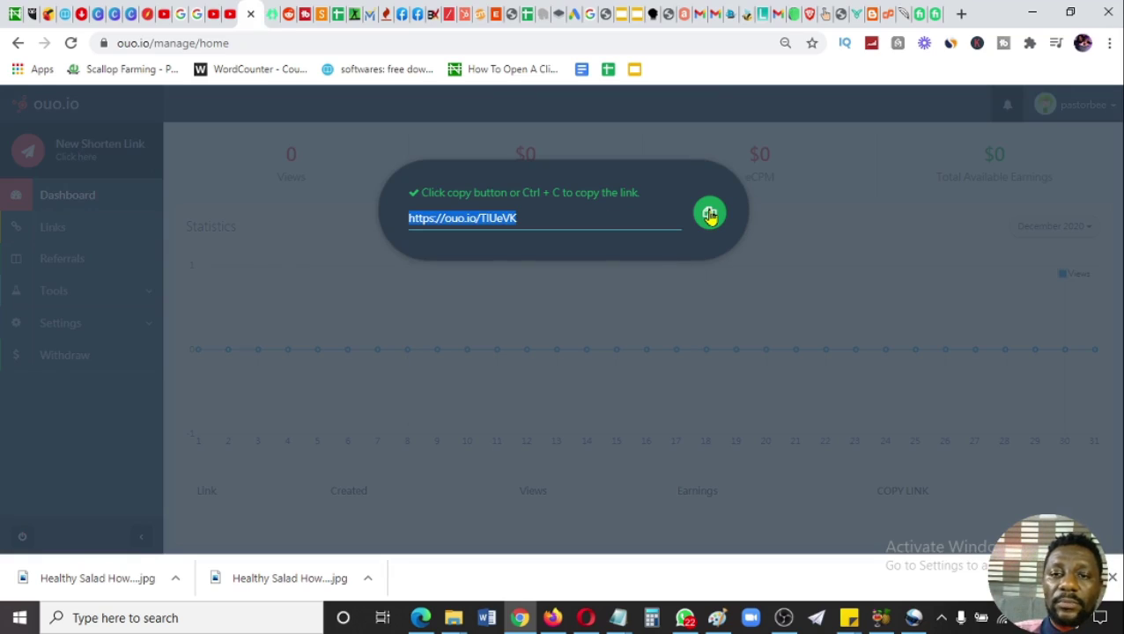
click(709, 216)
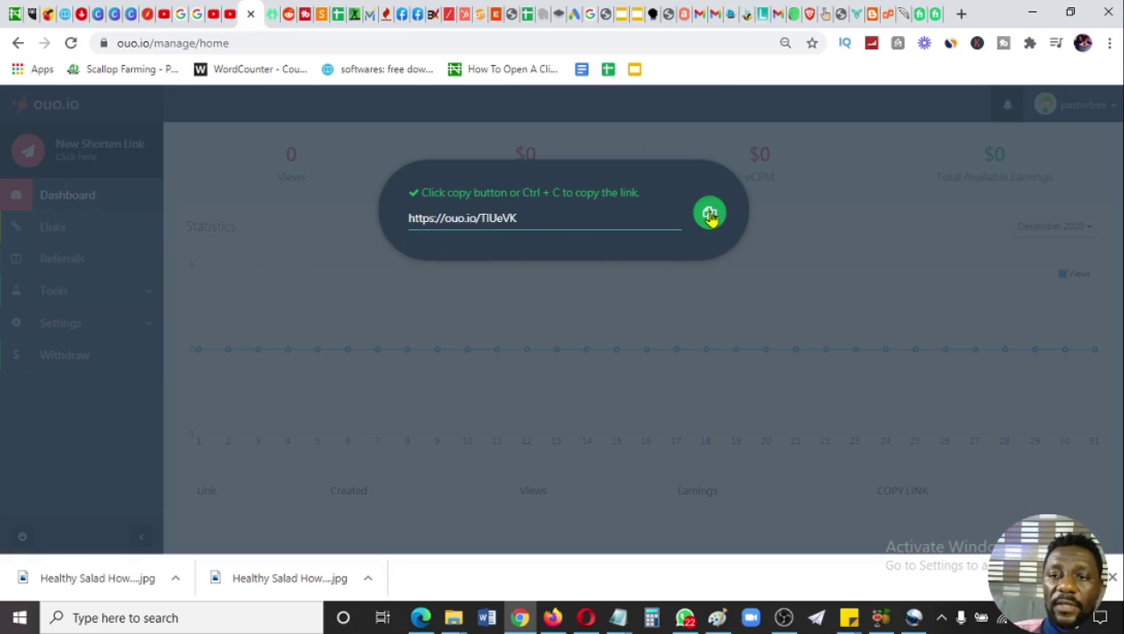
click(710, 215)
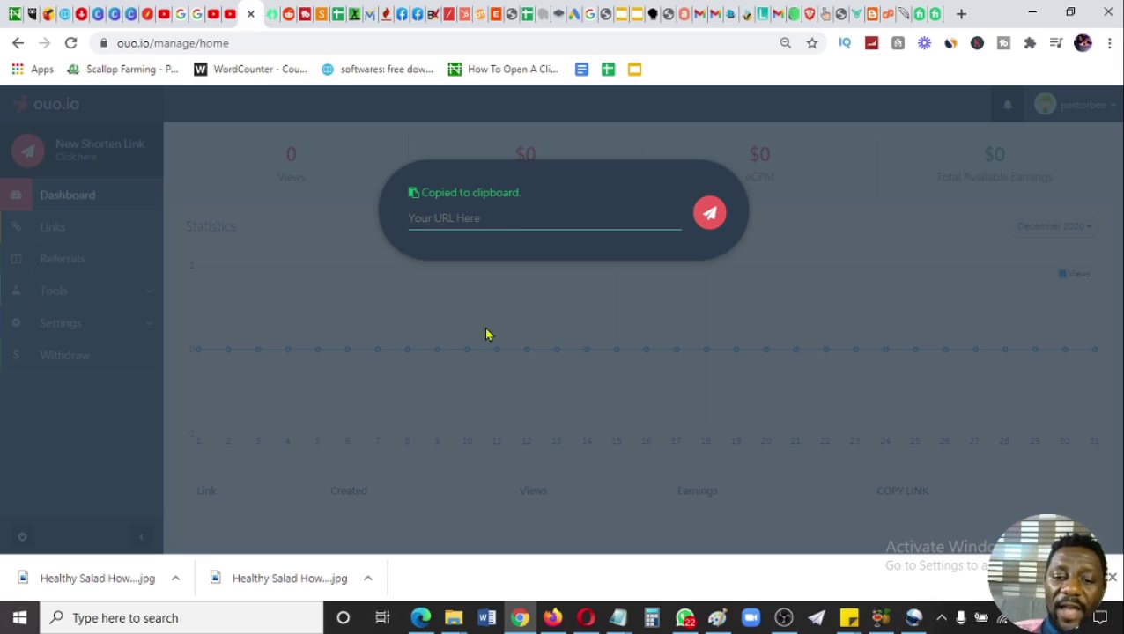
click(618, 617)
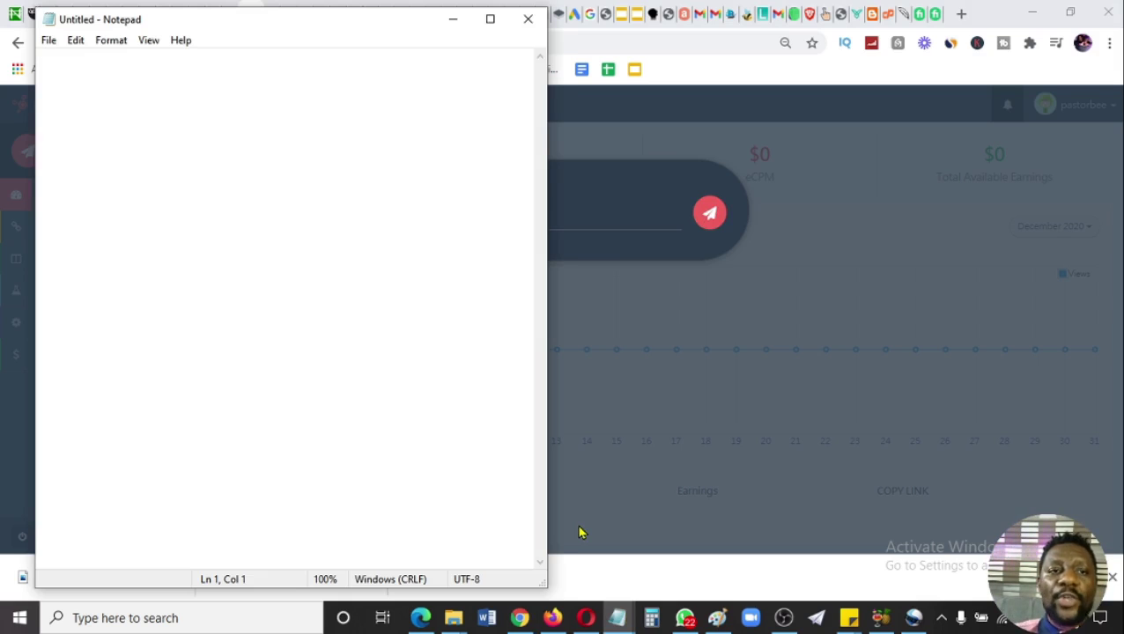
- Paste the short link into a new Notepad note with a LINK 1 label above it
key(ctrl+v)
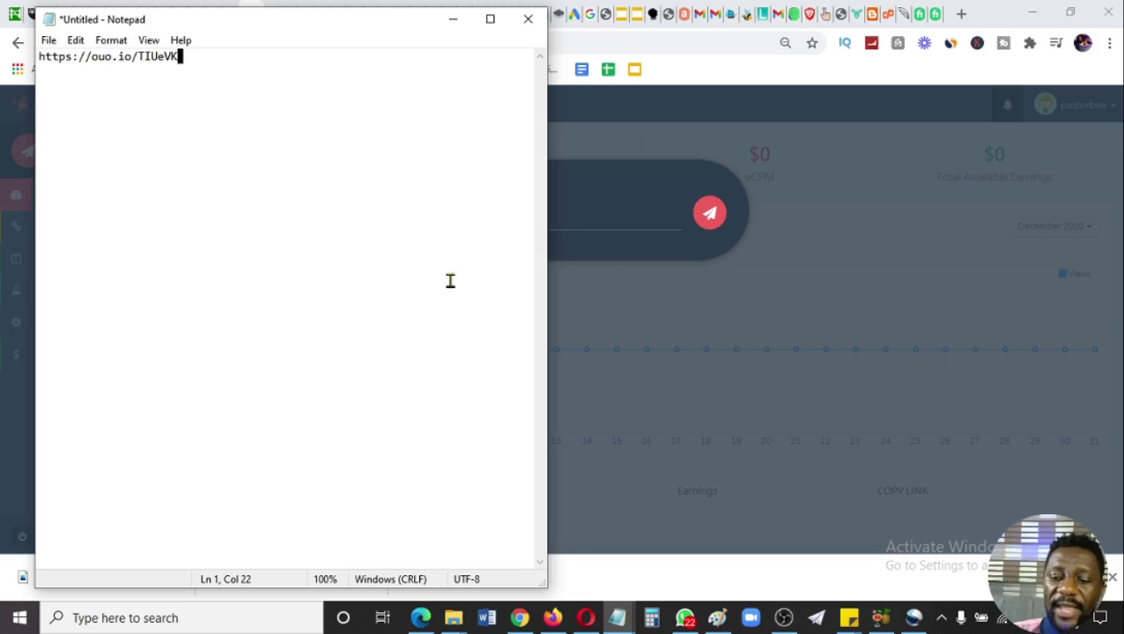
click(41, 58)
key(Return)
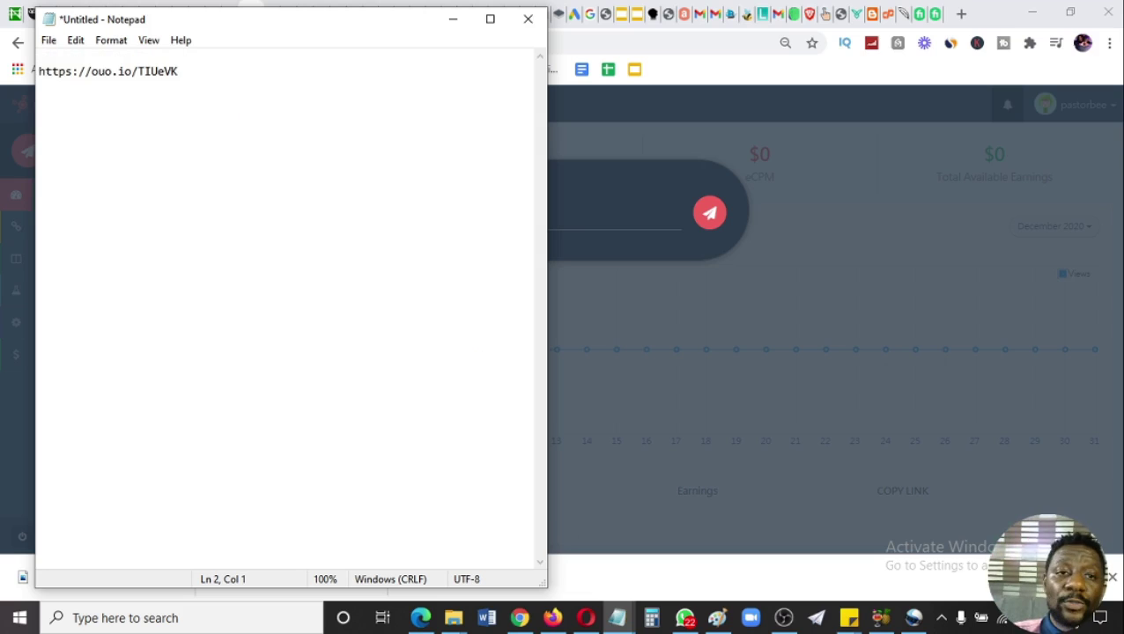
key(Up)
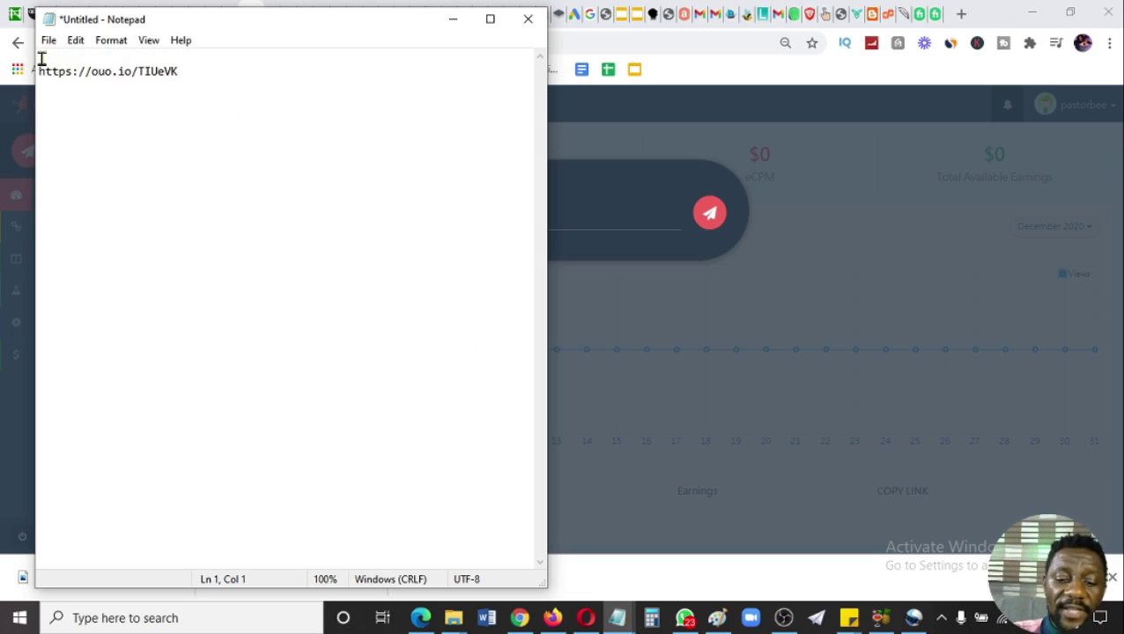
text(LINK 1)
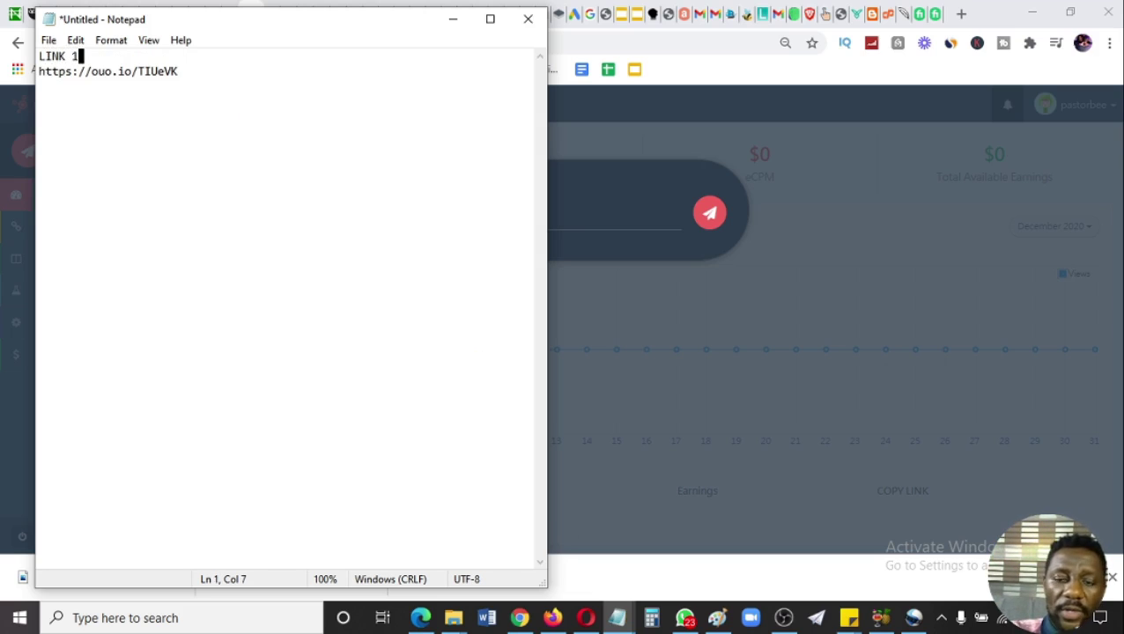
key(Return)
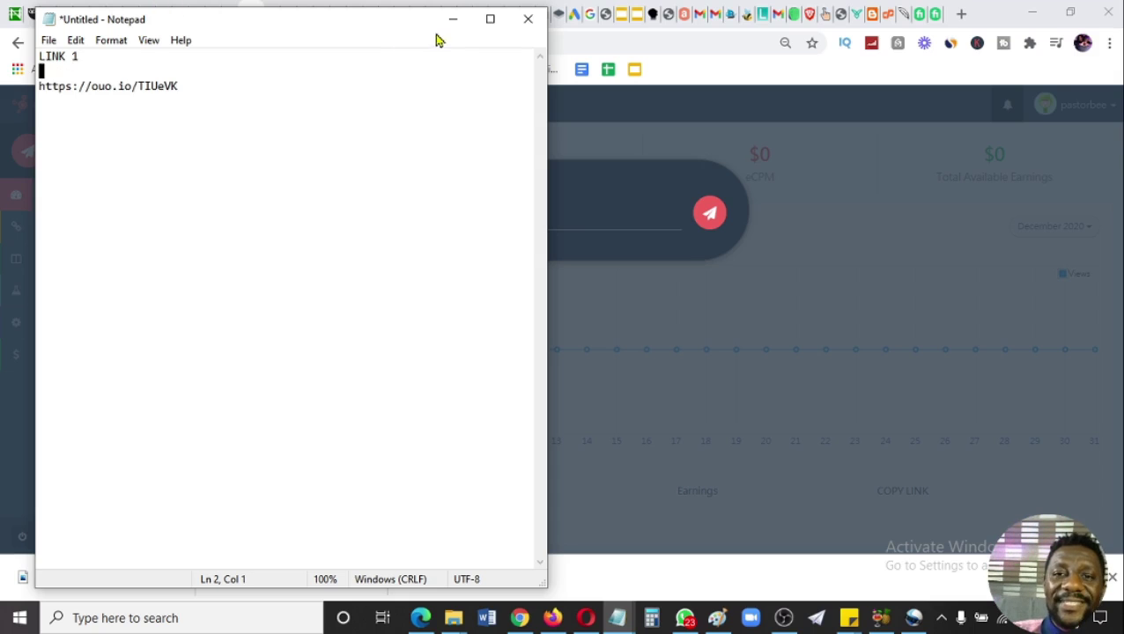
click(453, 18)
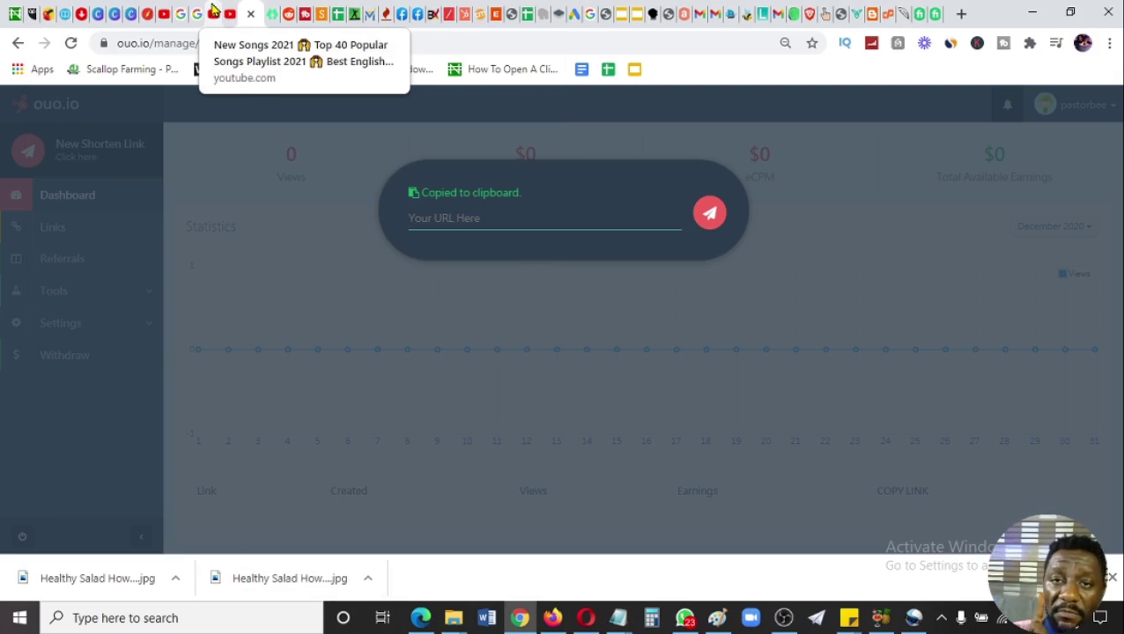
- Copy the New Songs 2021 video title and paste it under LINK 1 in the note
click(213, 12)
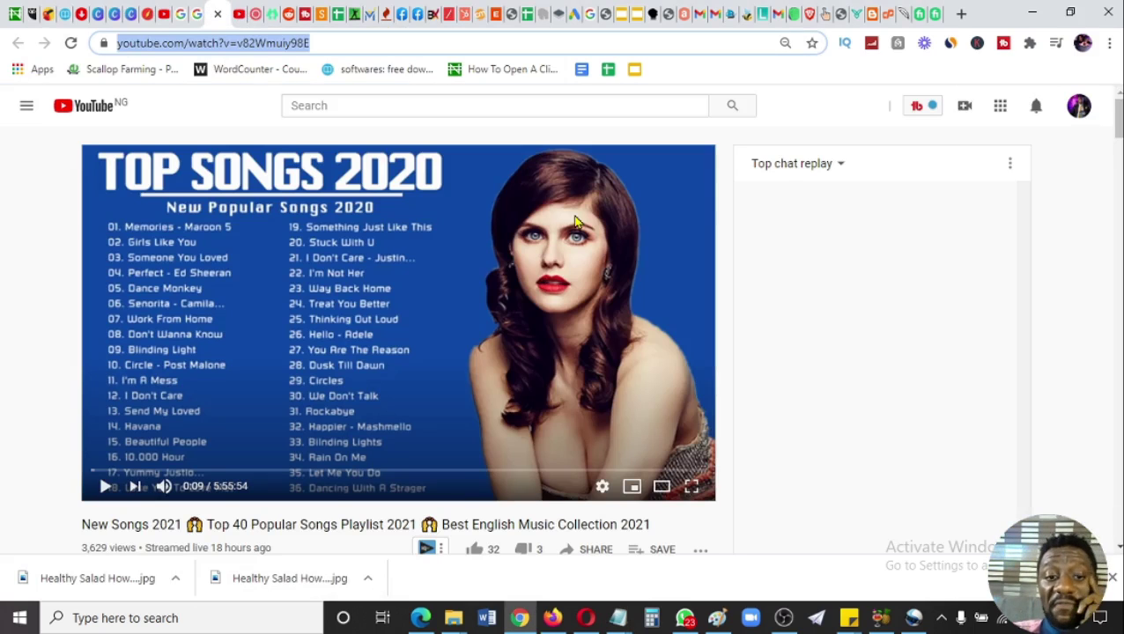
drag(1116, 123, 1117, 152)
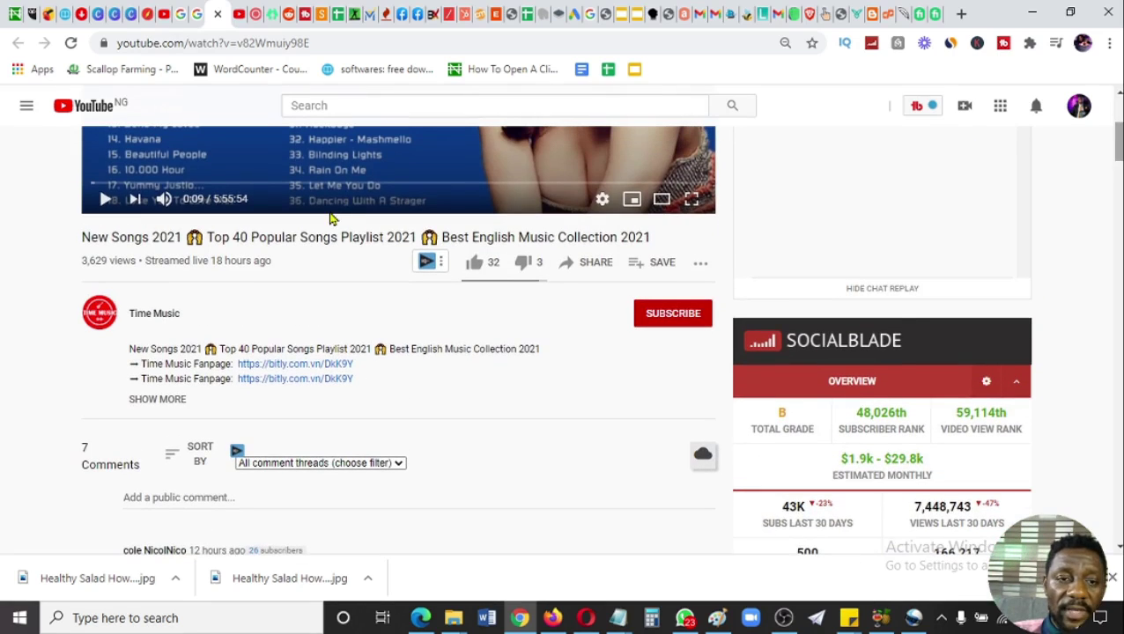
drag(82, 238, 418, 238)
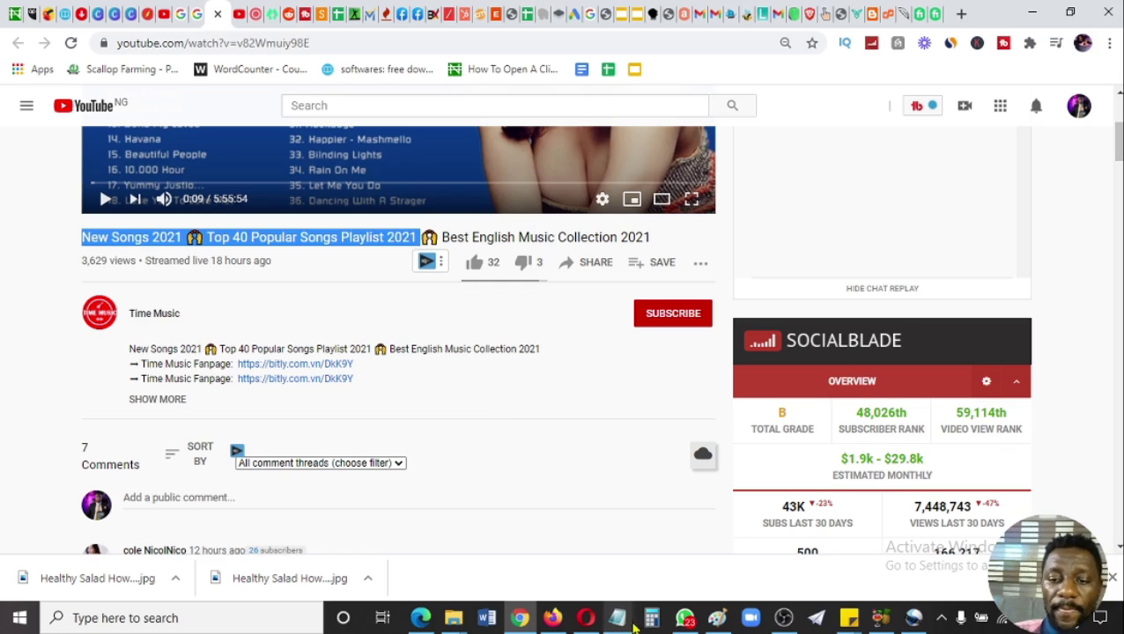
mouse_move(621, 619)
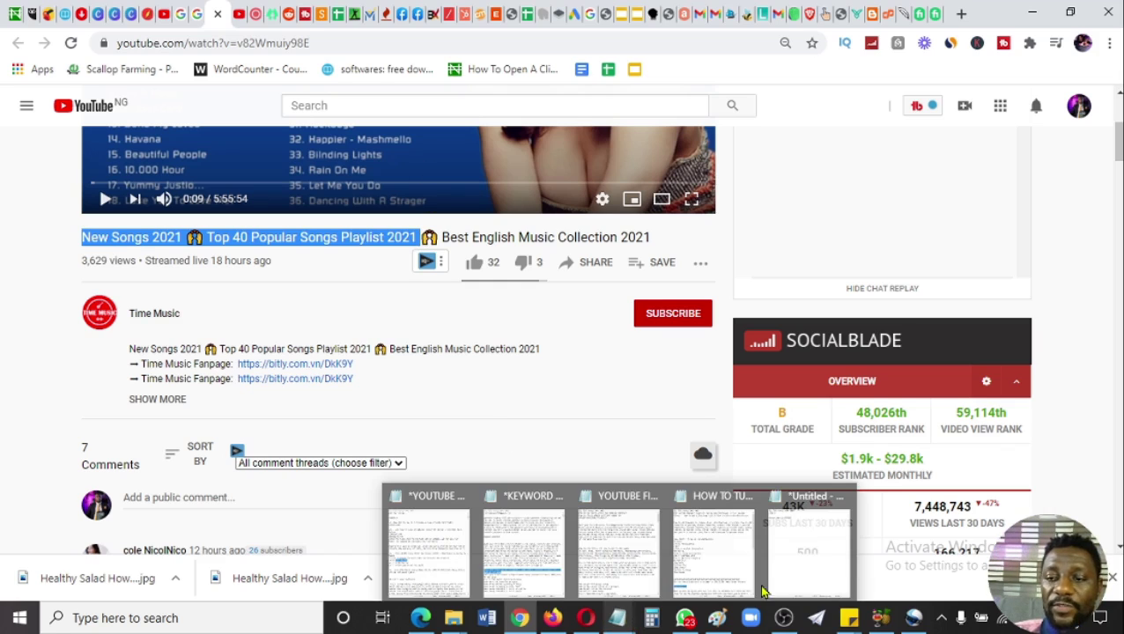
click(826, 571)
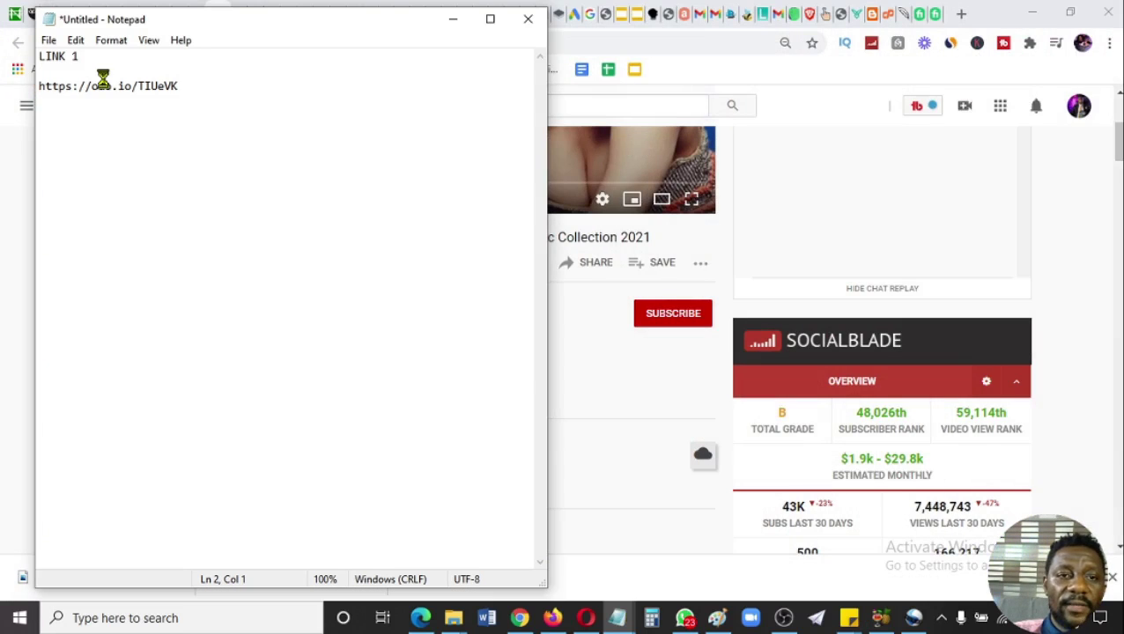
key(ctrl+v)
key(Down)
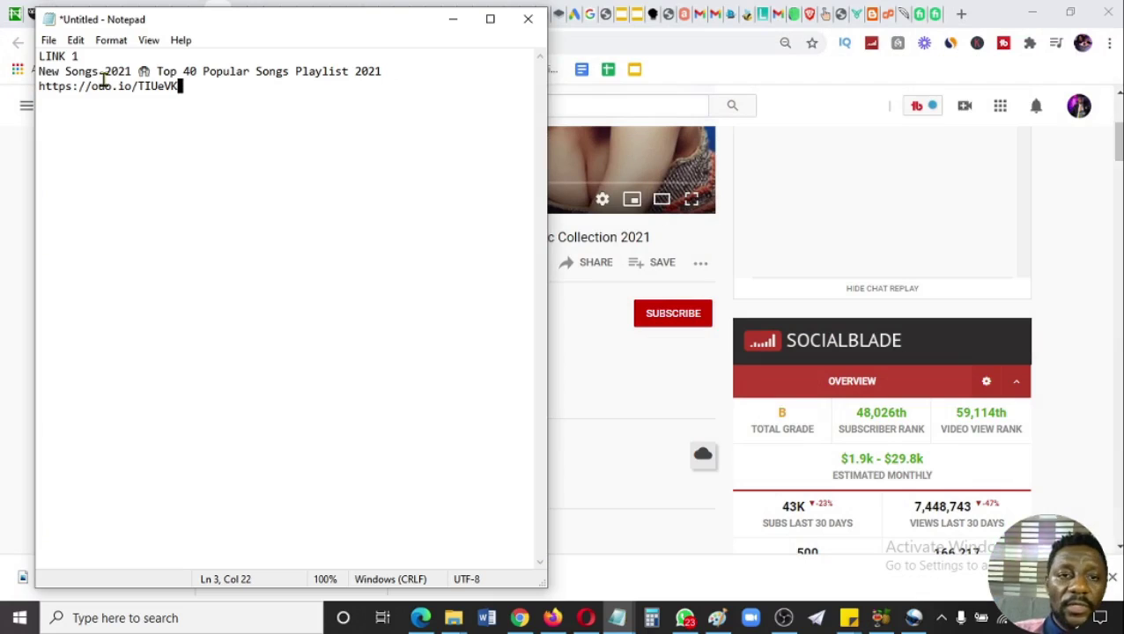
key(Return)
key(Return)
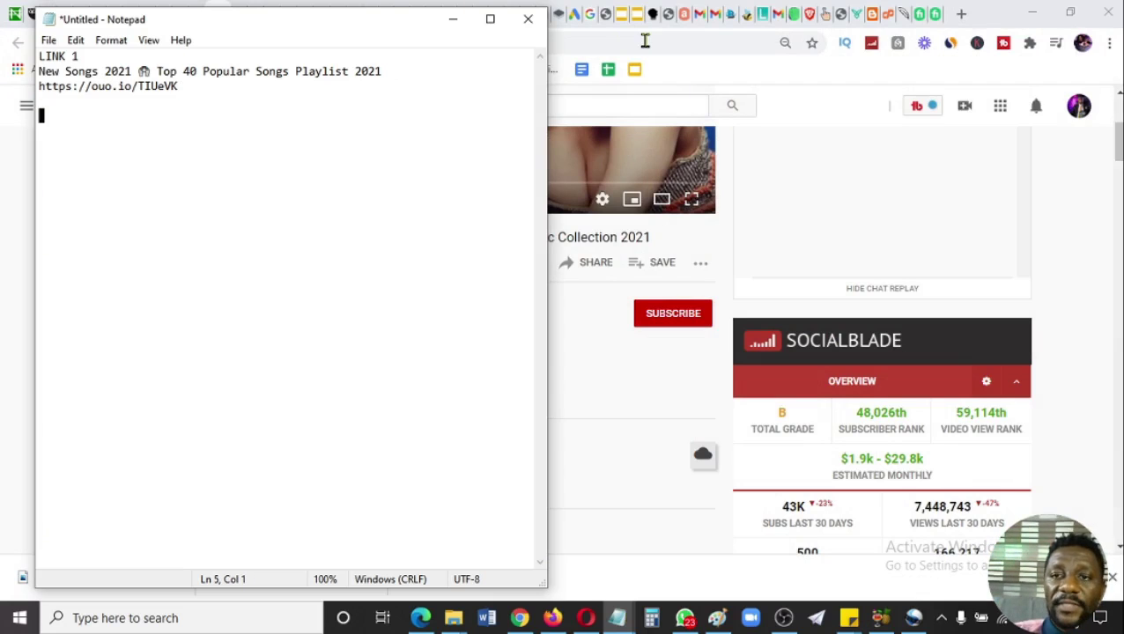
click(645, 41)
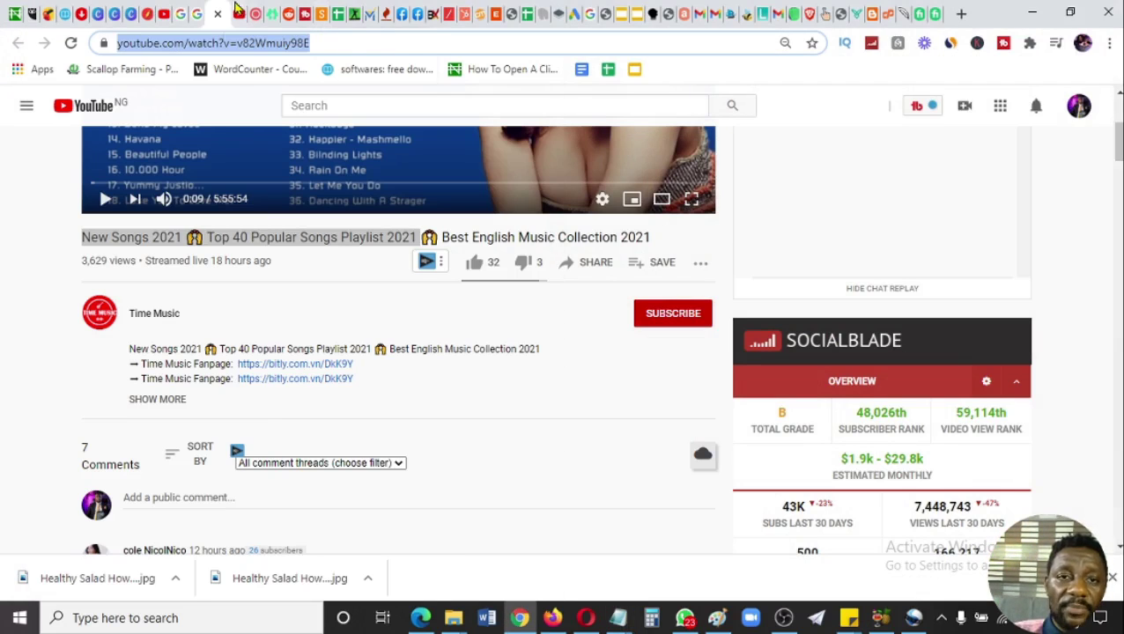
click(243, 9)
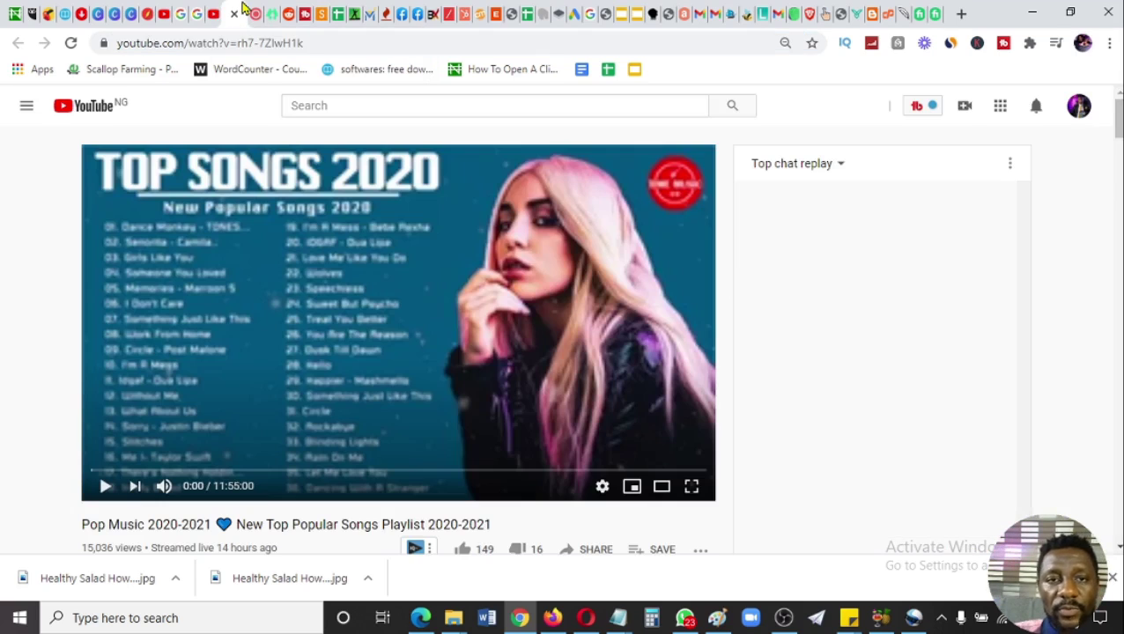
click(318, 40)
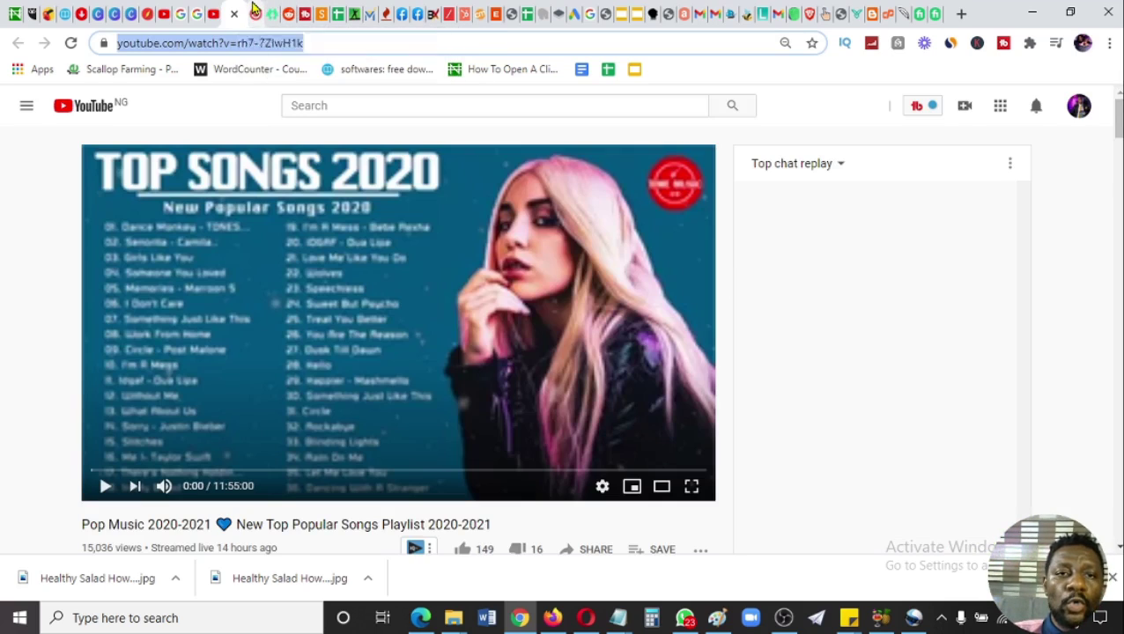
click(253, 11)
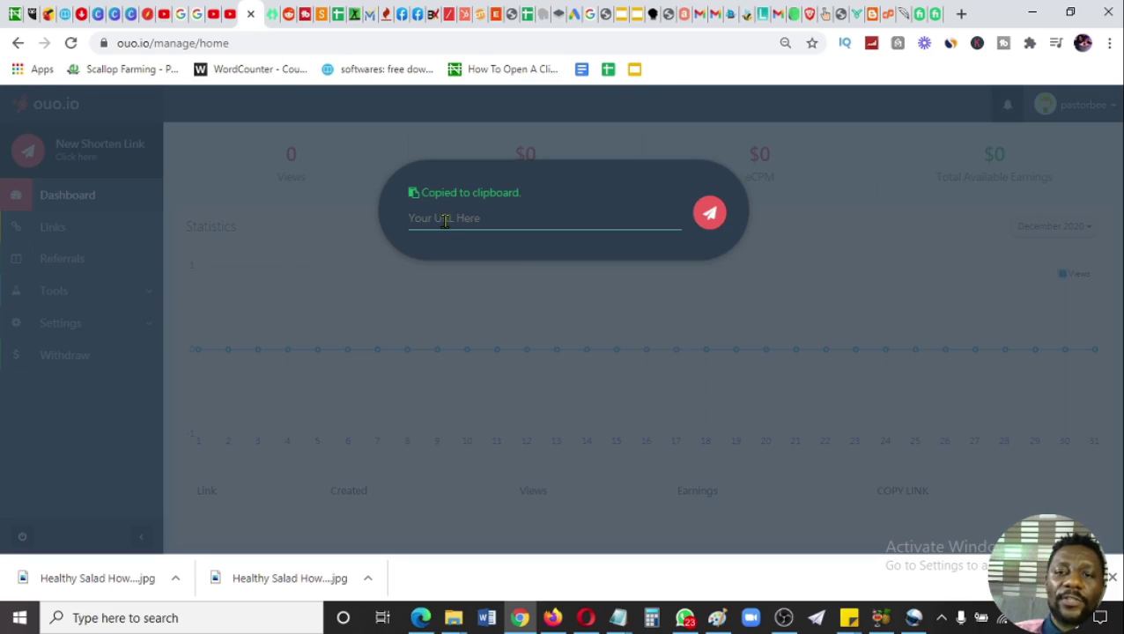
click(243, 200)
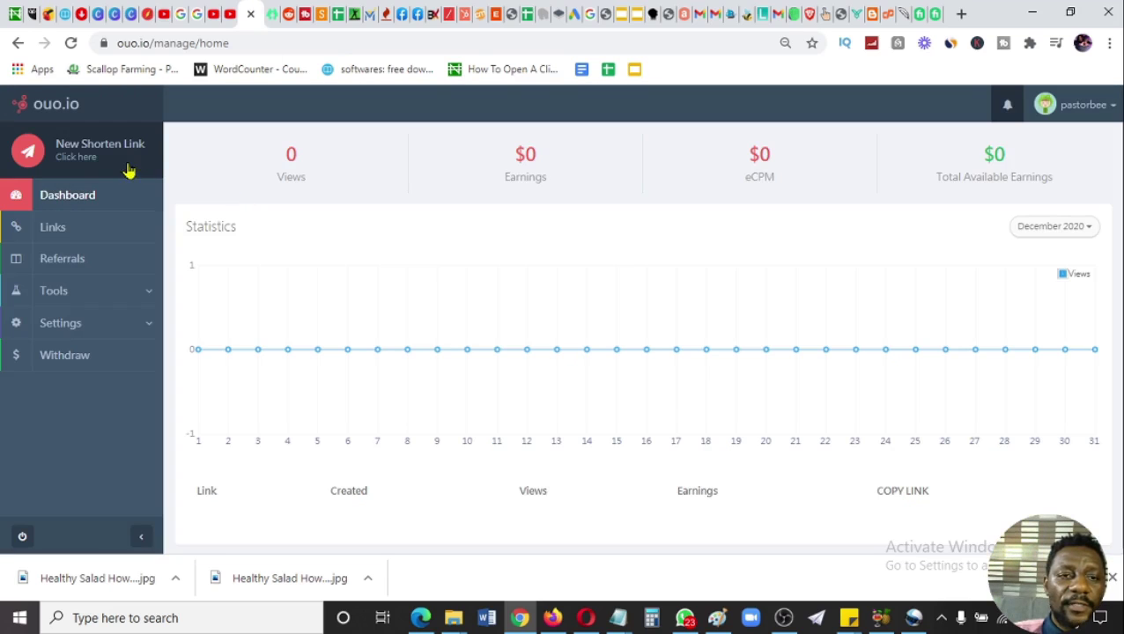
click(95, 155)
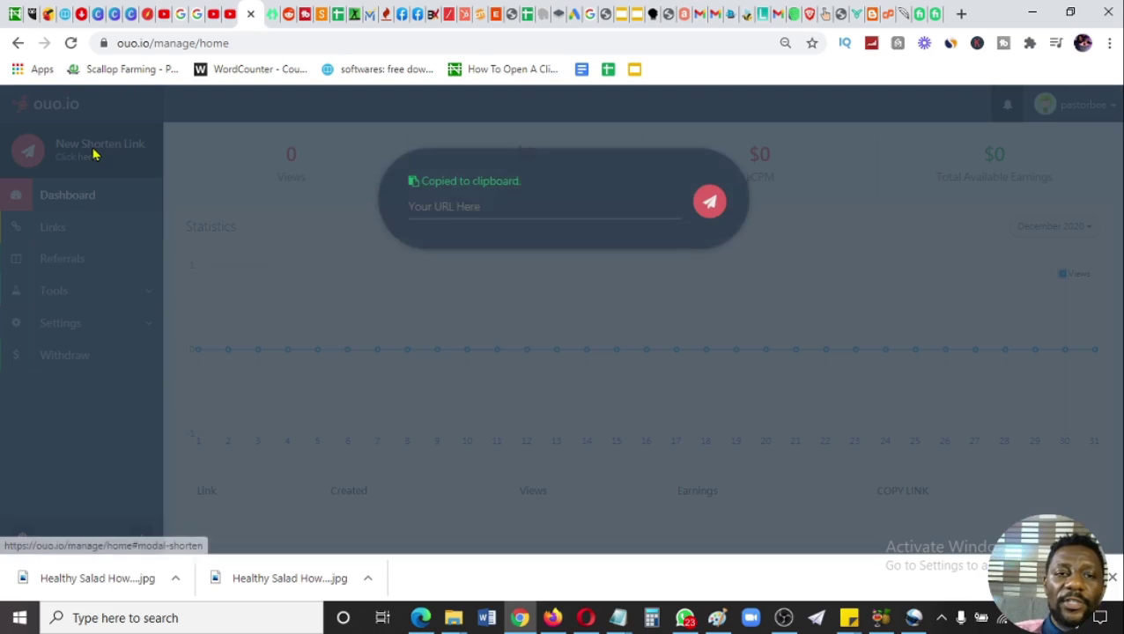
click(470, 220)
key(ctrl+v)
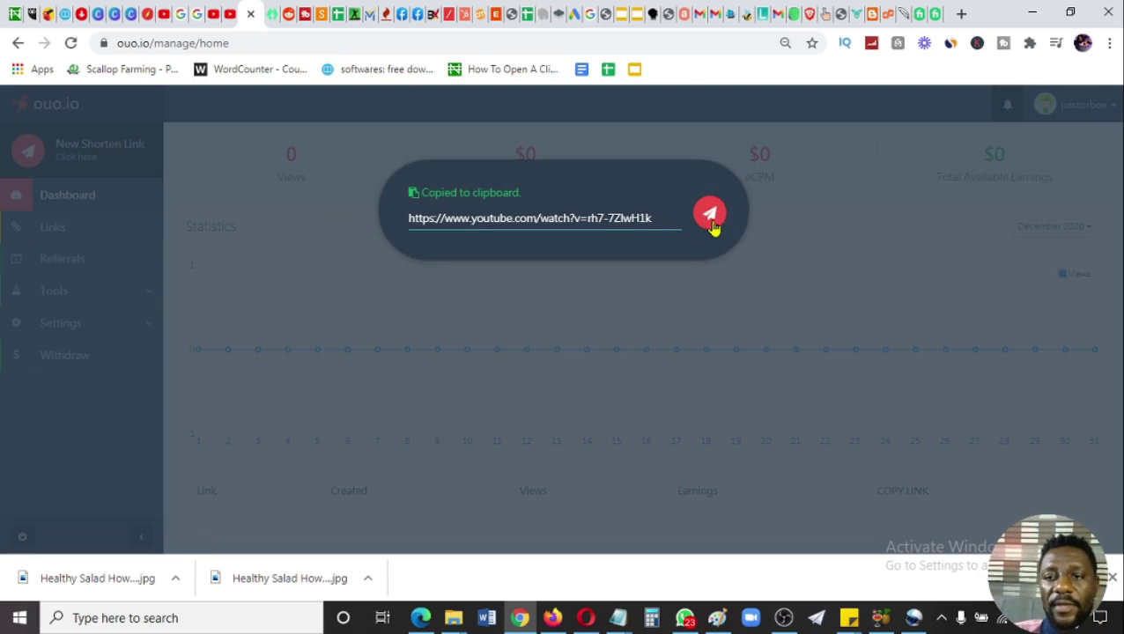
click(709, 216)
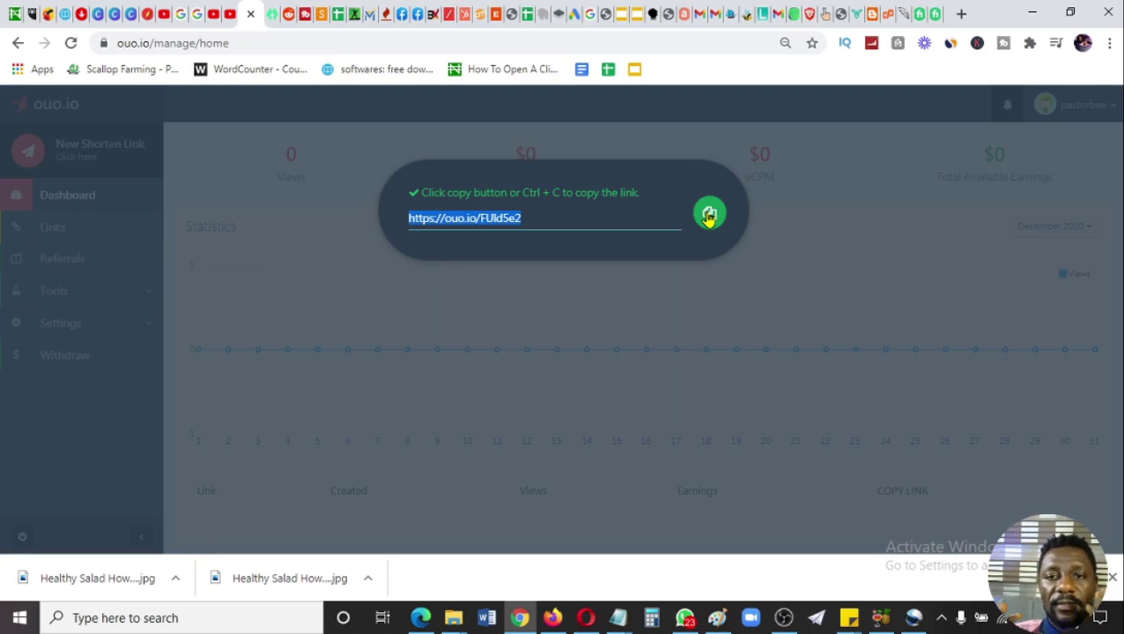
click(709, 216)
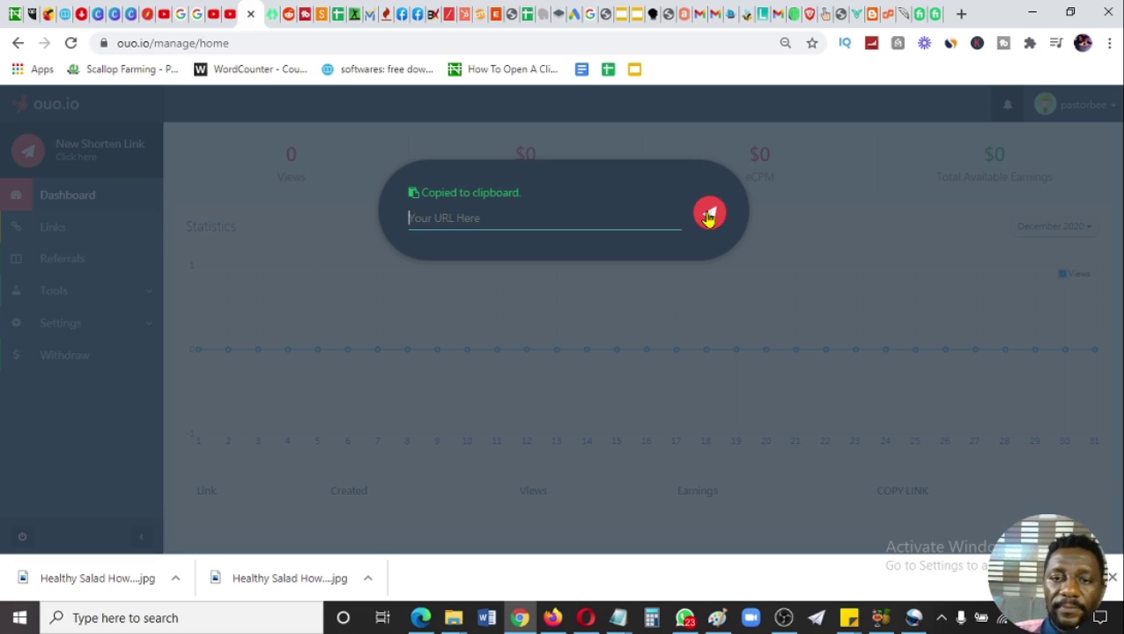
- Add LINK 2 to the Notepad note with the second short link below it
mouse_move(617, 623)
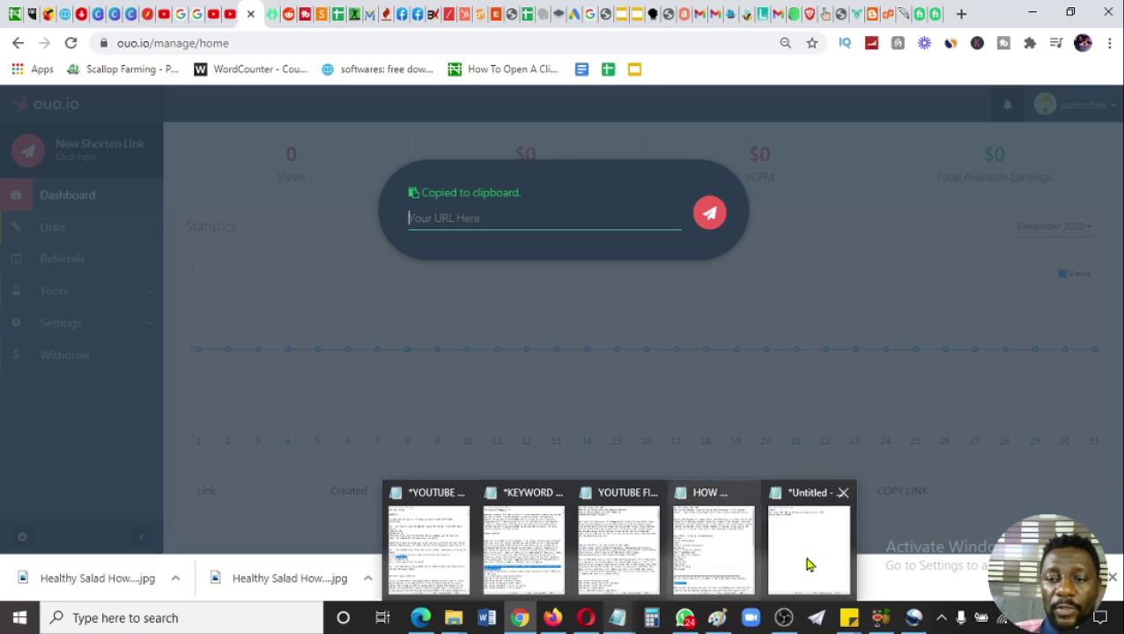
click(807, 561)
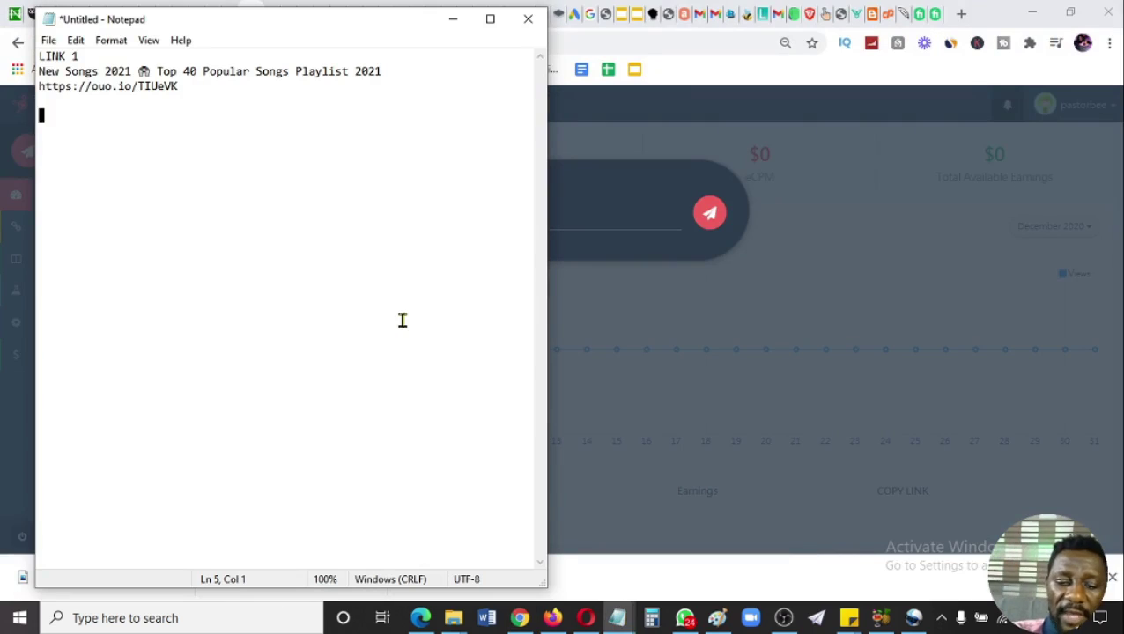
text(LINK 2)
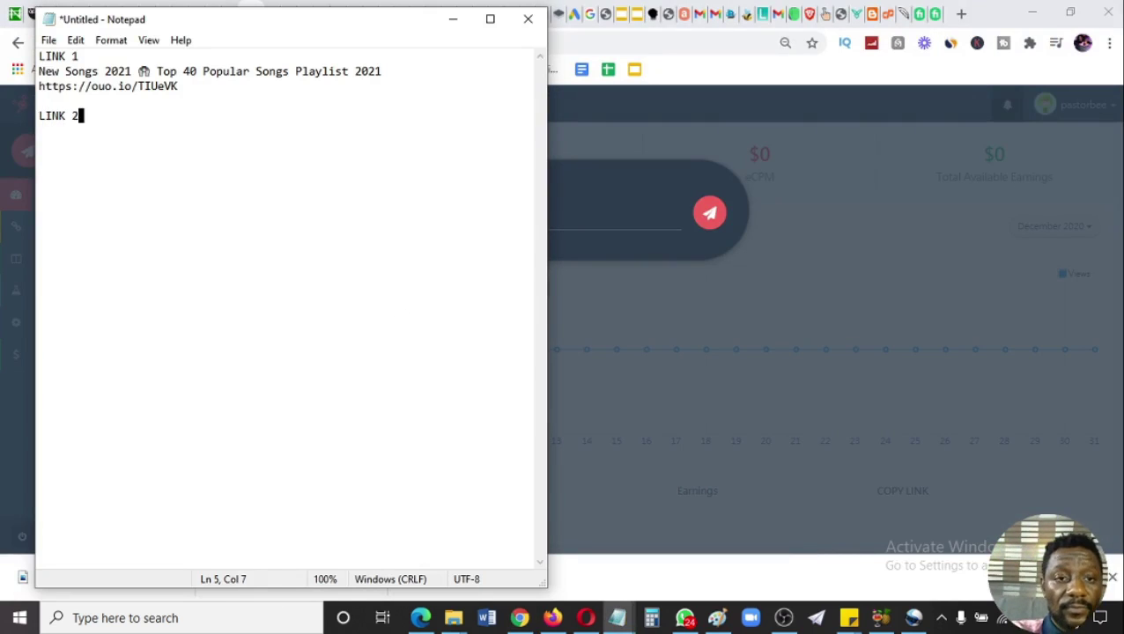
key(Return)
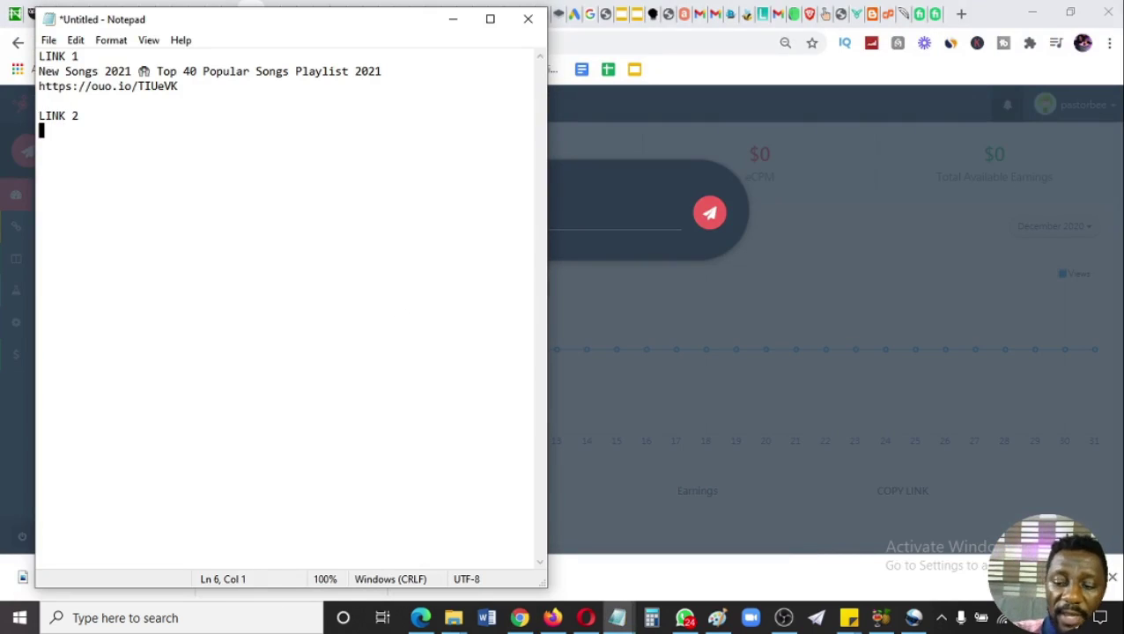
key(Return)
key(ctrl+v)
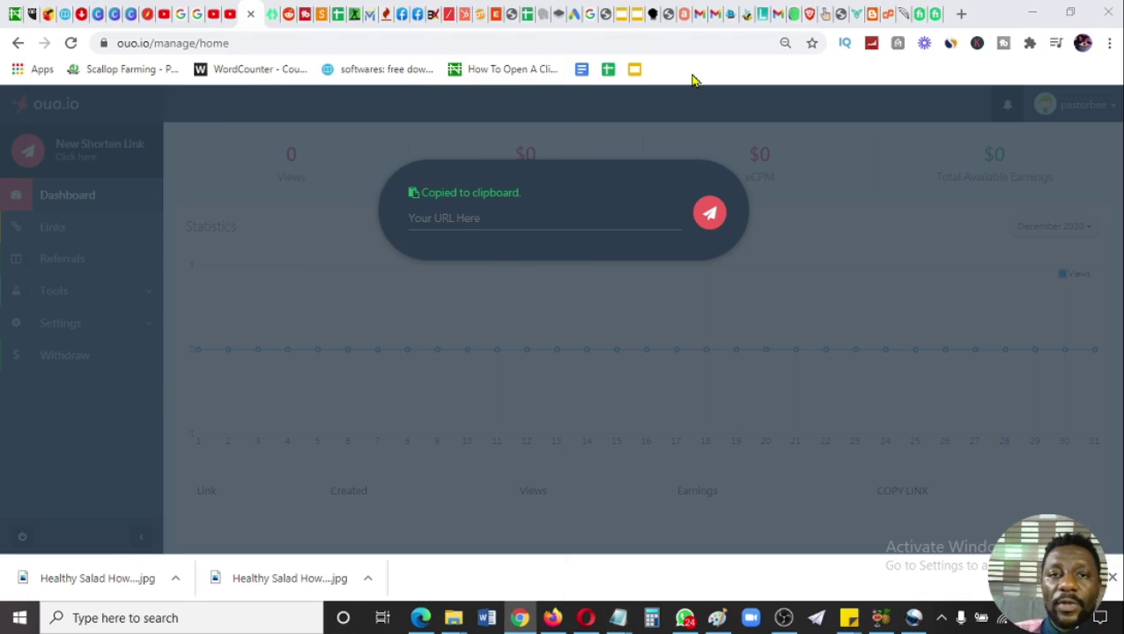
click(692, 80)
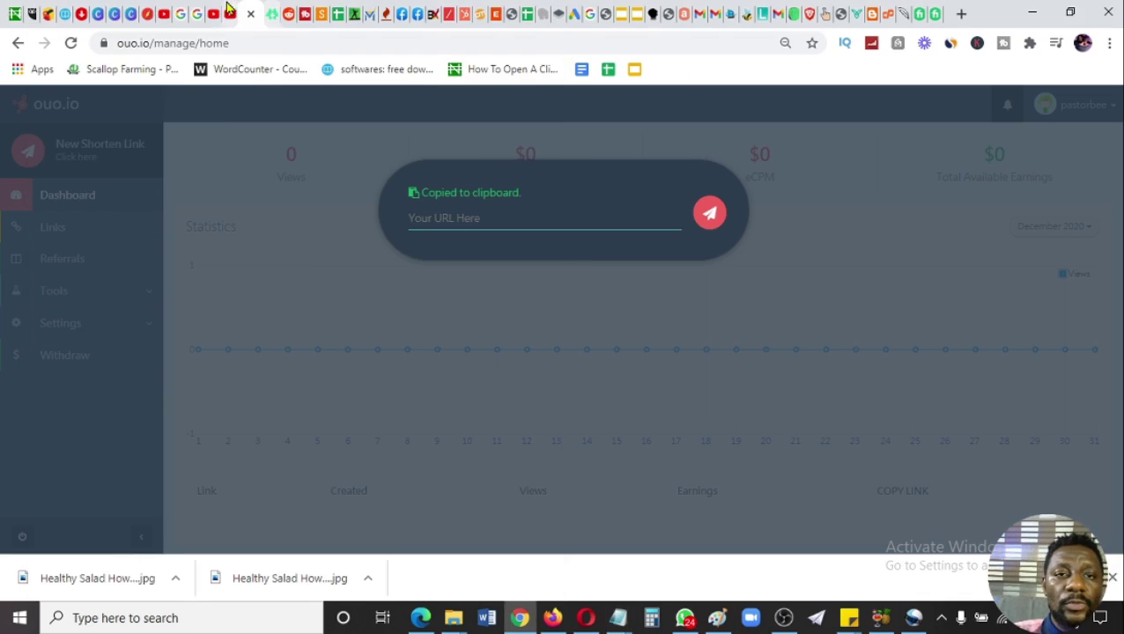
- Paste the Pop Music 2020-2021 video title into the note on the blank line under LINK 2
click(229, 11)
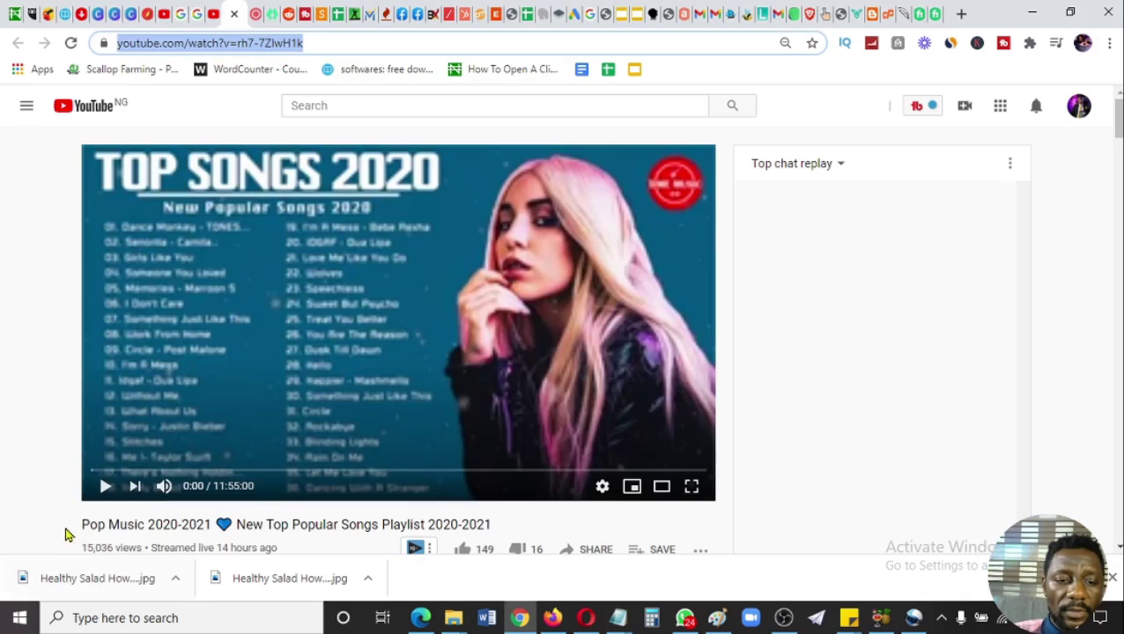
drag(83, 524, 499, 533)
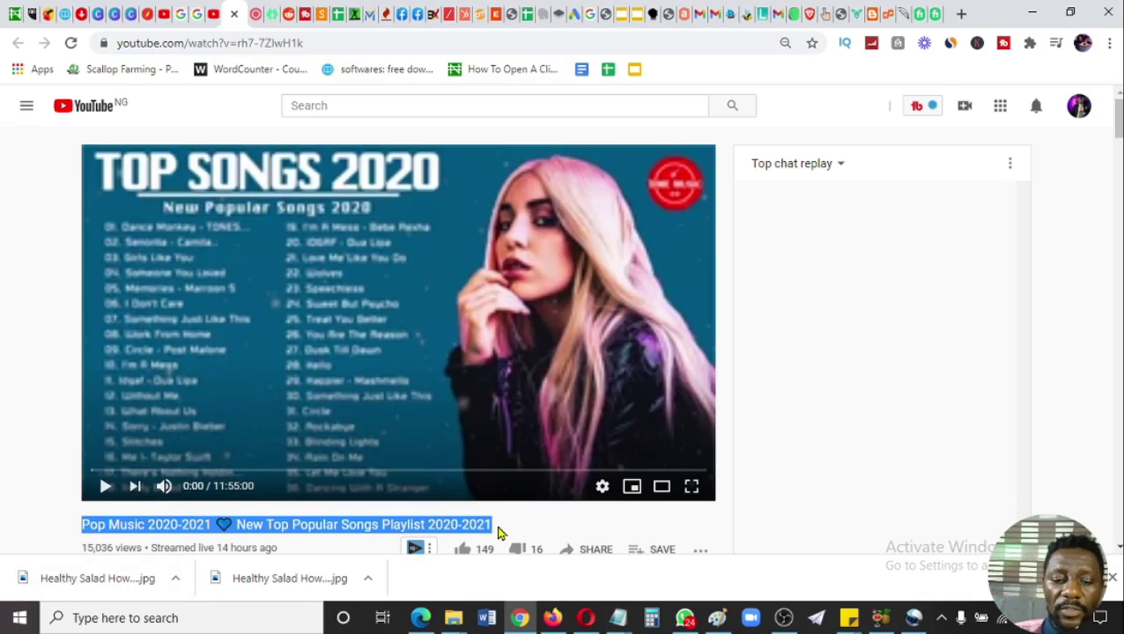
click(617, 618)
click(789, 566)
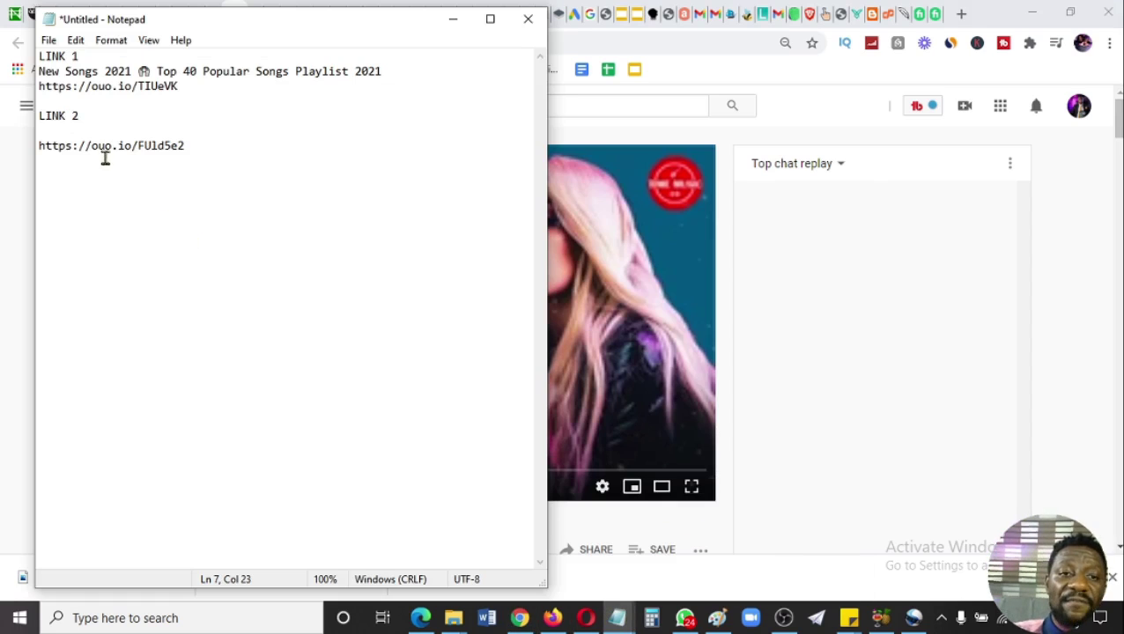
click(98, 131)
key(ctrl+v)
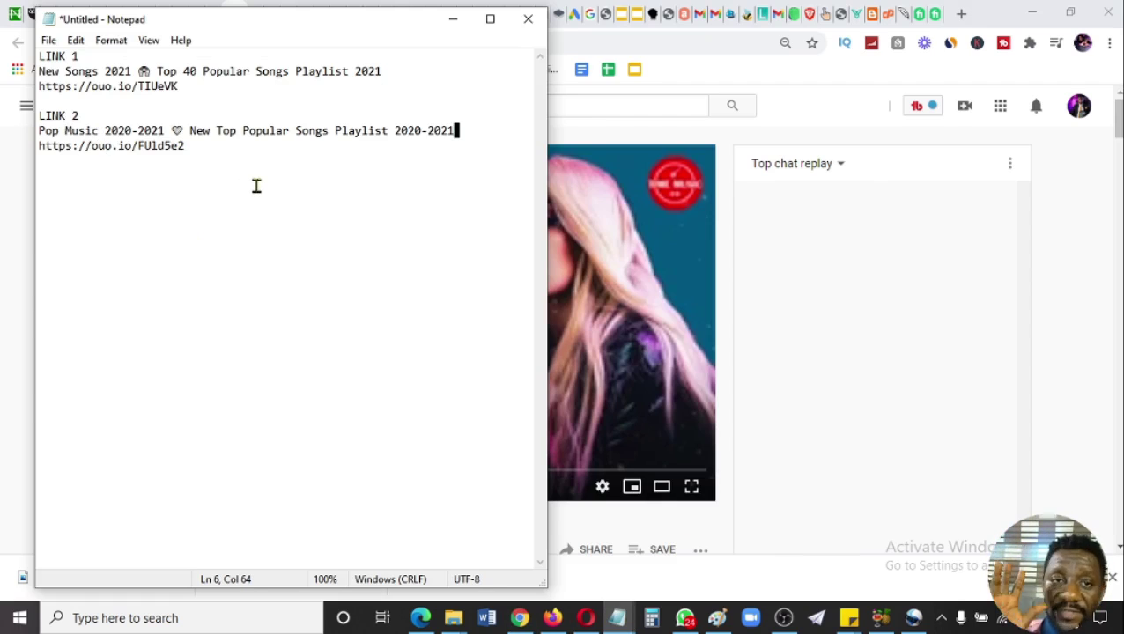
click(453, 20)
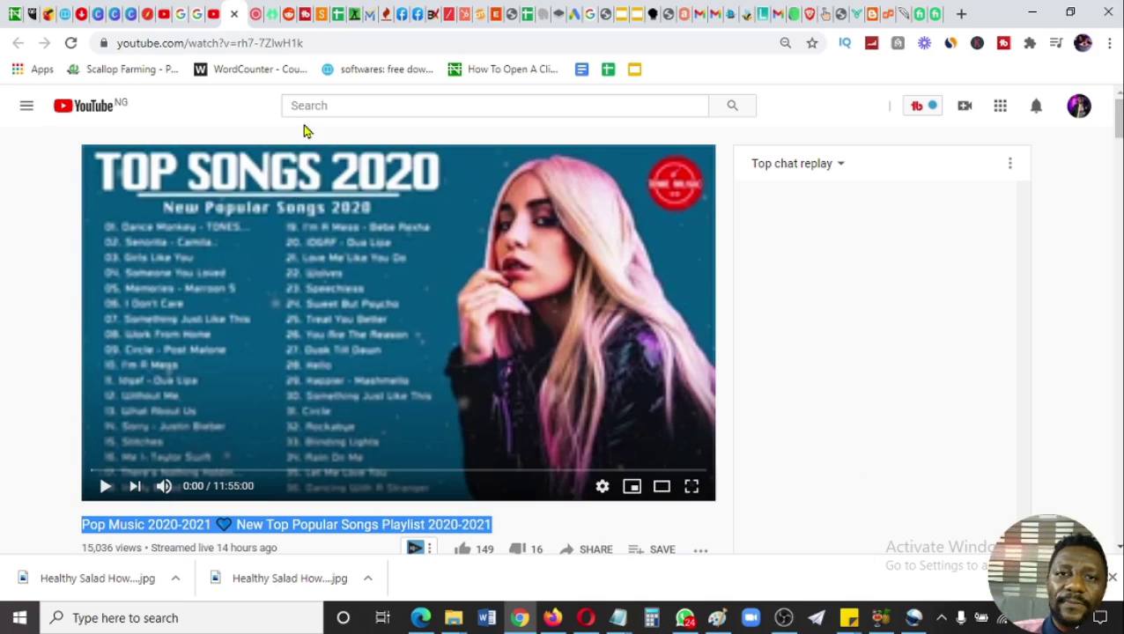
- Enter the email address and username on the linktr.ee/register form
click(269, 13)
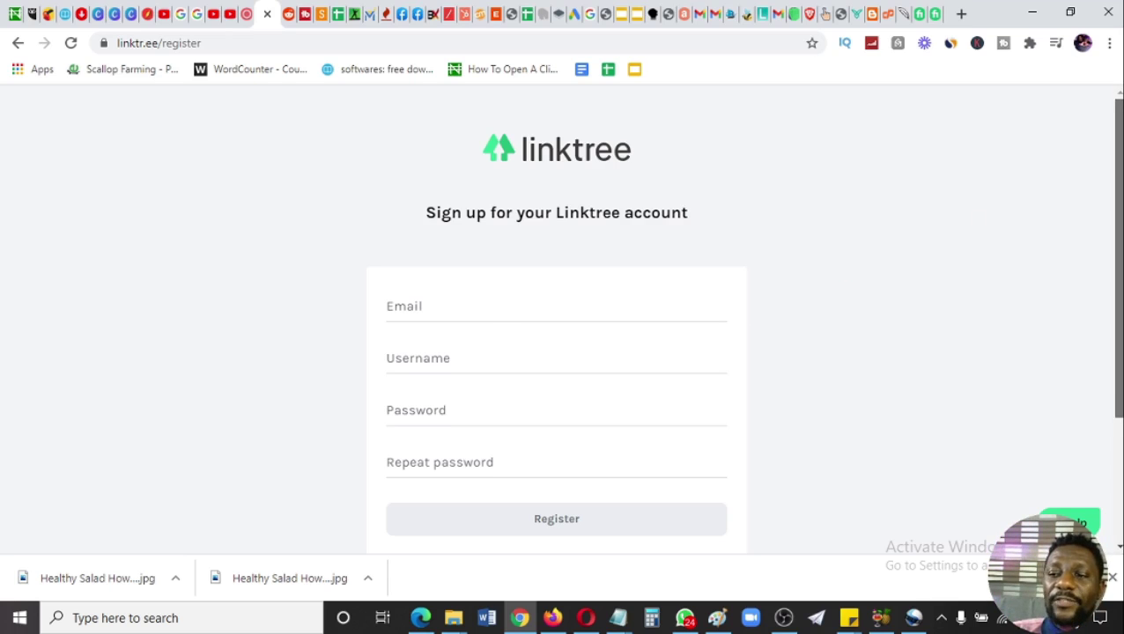
scroll(557, 317, down, 2)
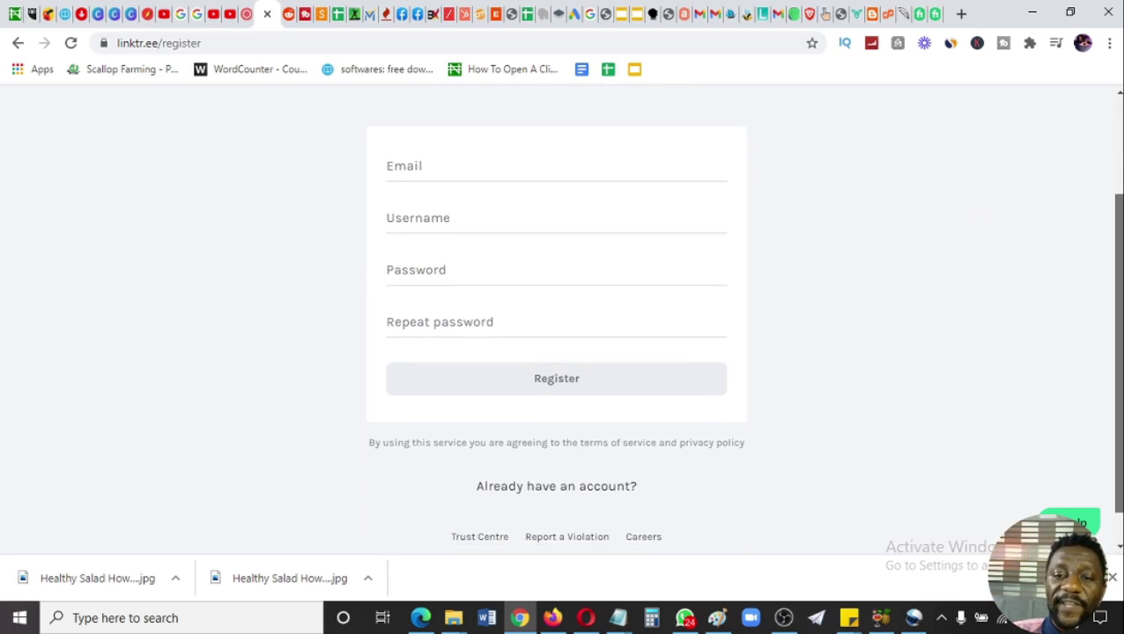
scroll(903, 201, up, 1)
scroll(537, 213, down, 1)
click(426, 202)
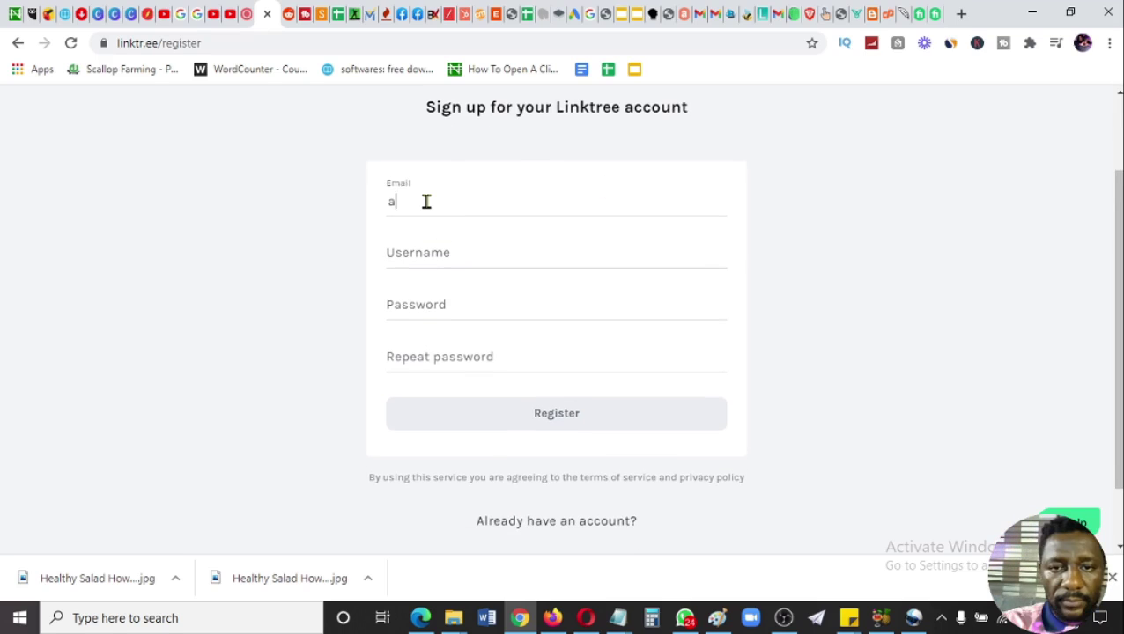
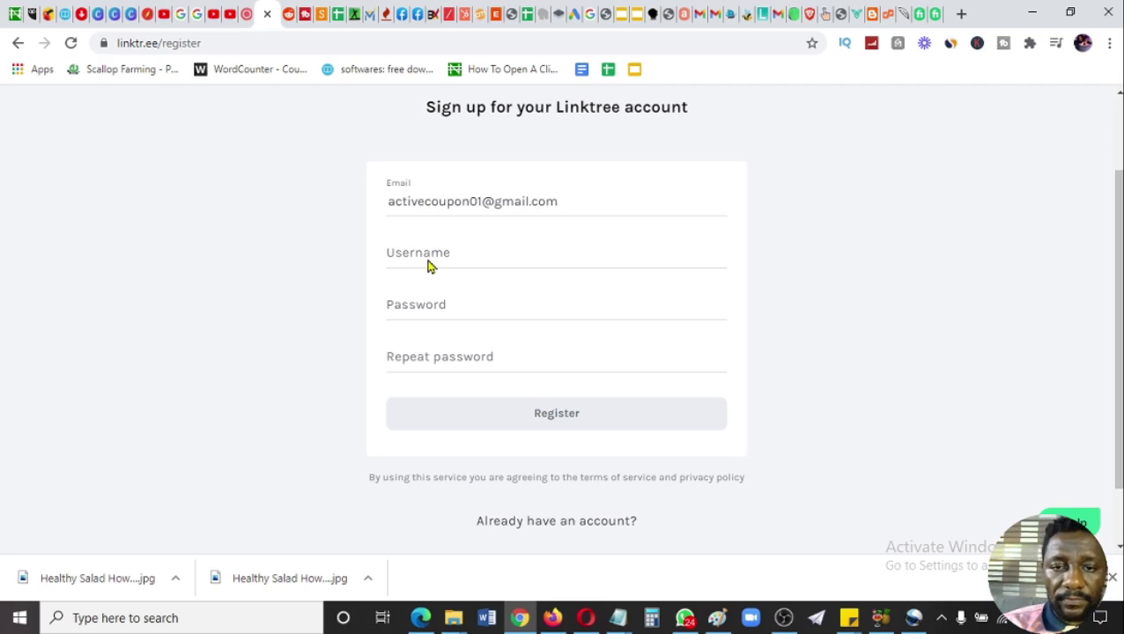
click(428, 264)
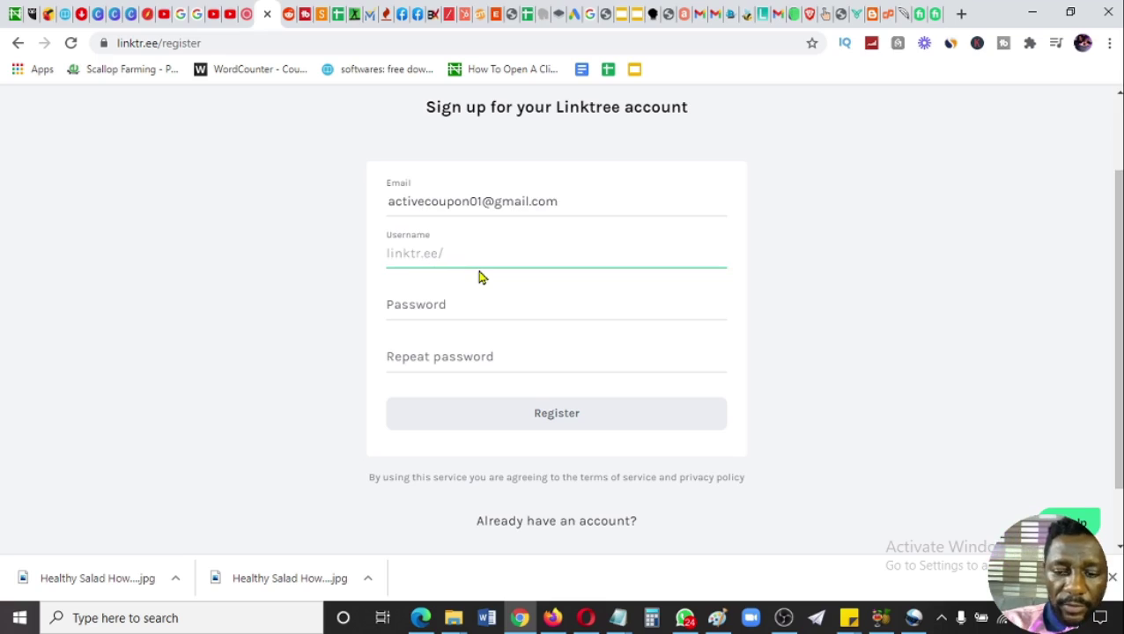
text(pasto)
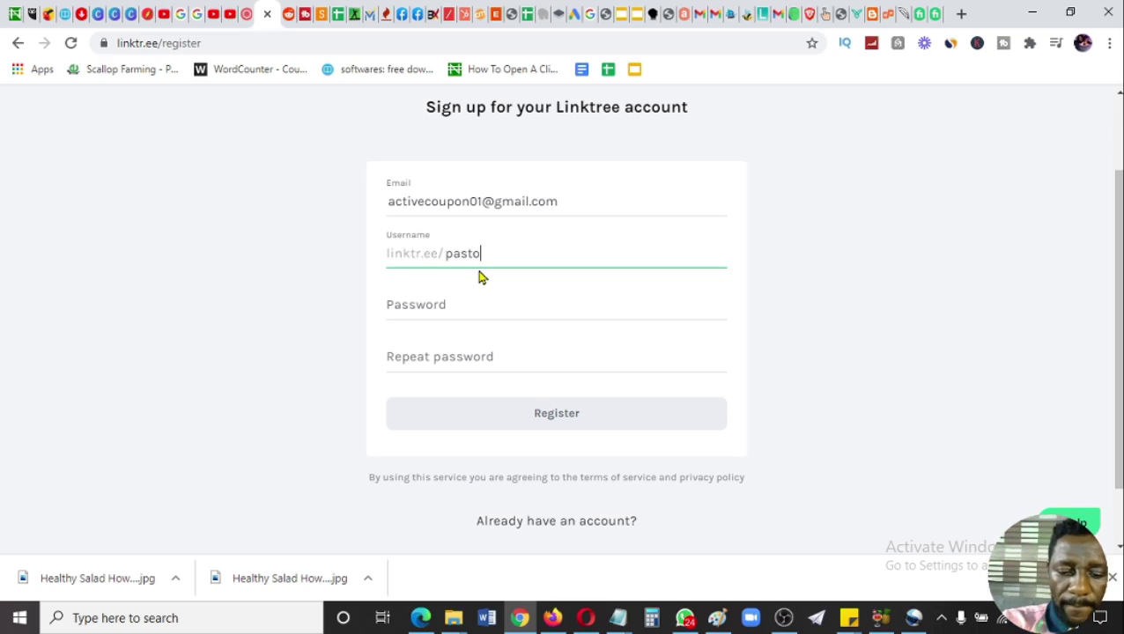
text(rbee)
- Enter and repeat the Linktree password, then register
click(471, 310)
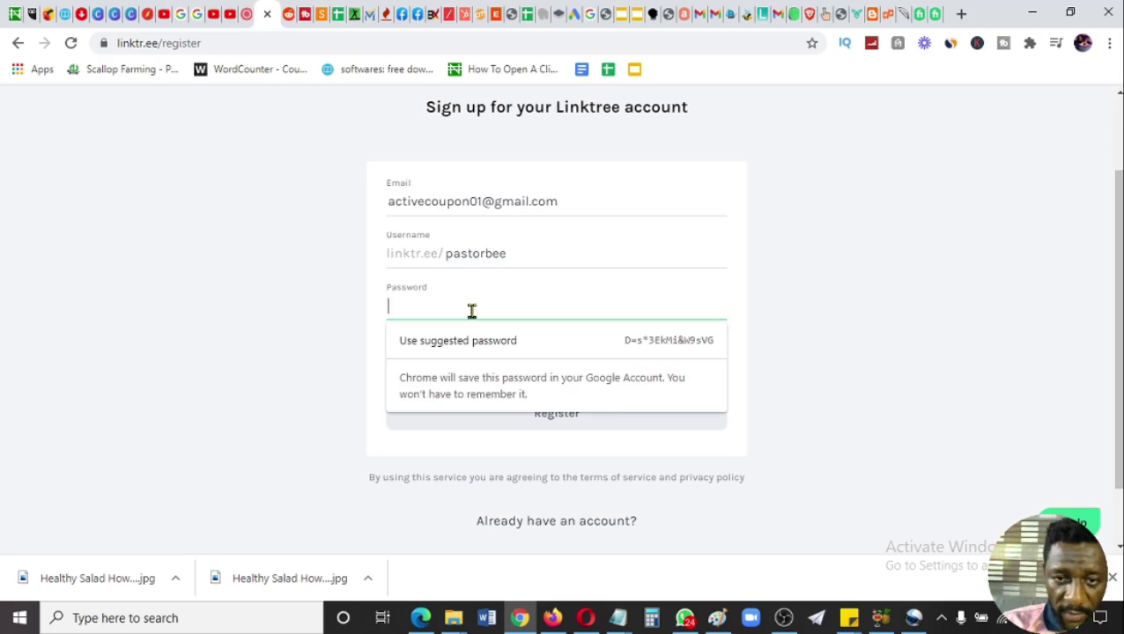
text(••••)
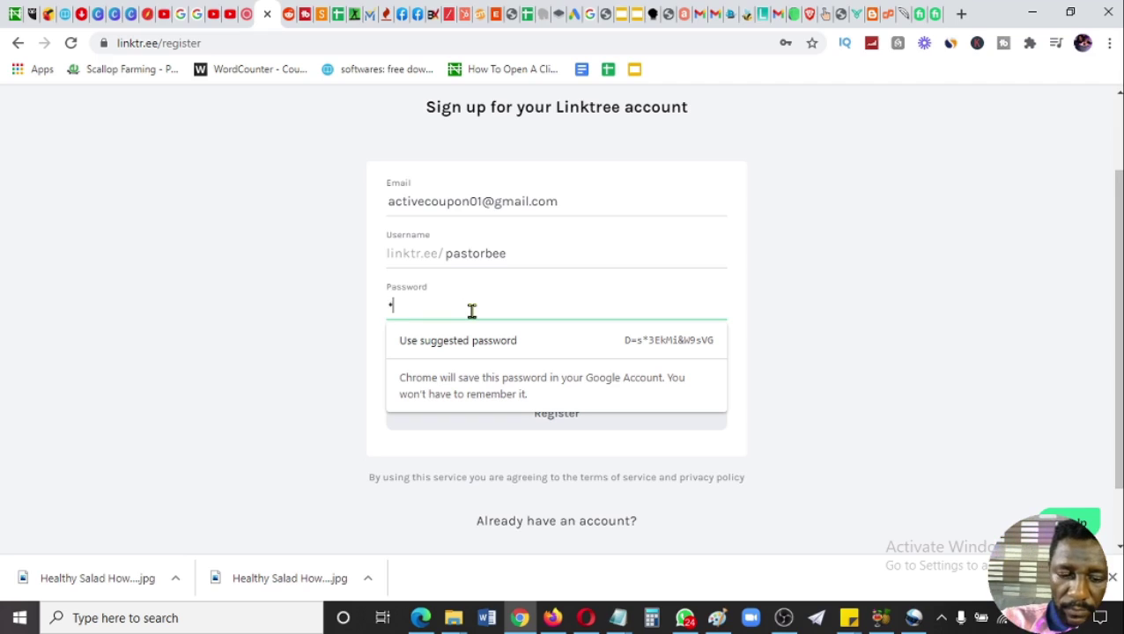
text(•••)
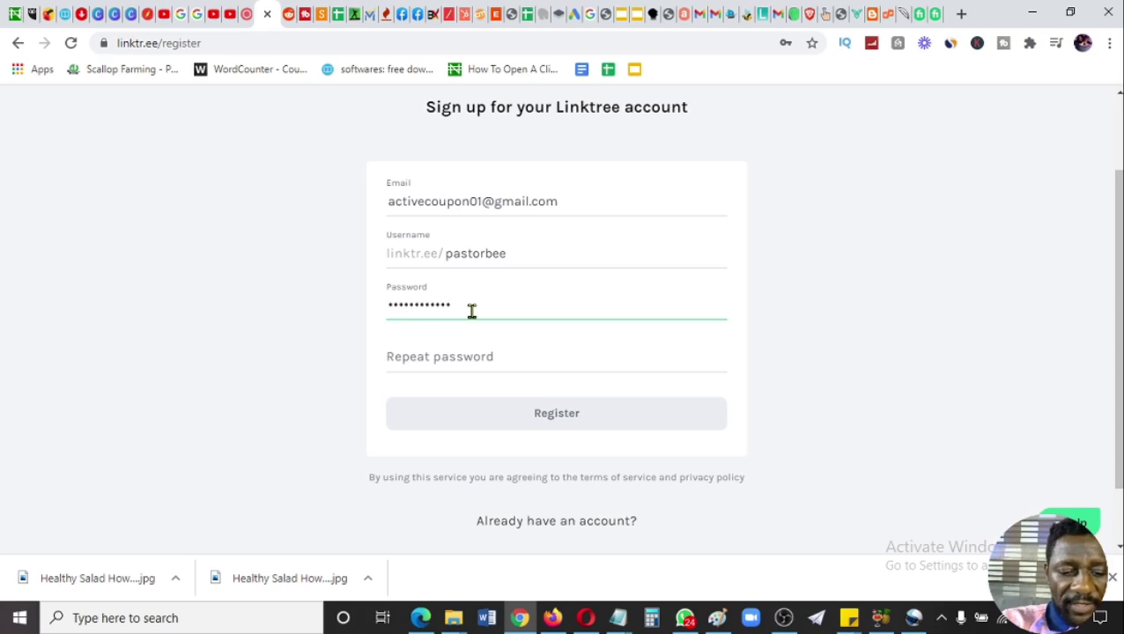
click(467, 357)
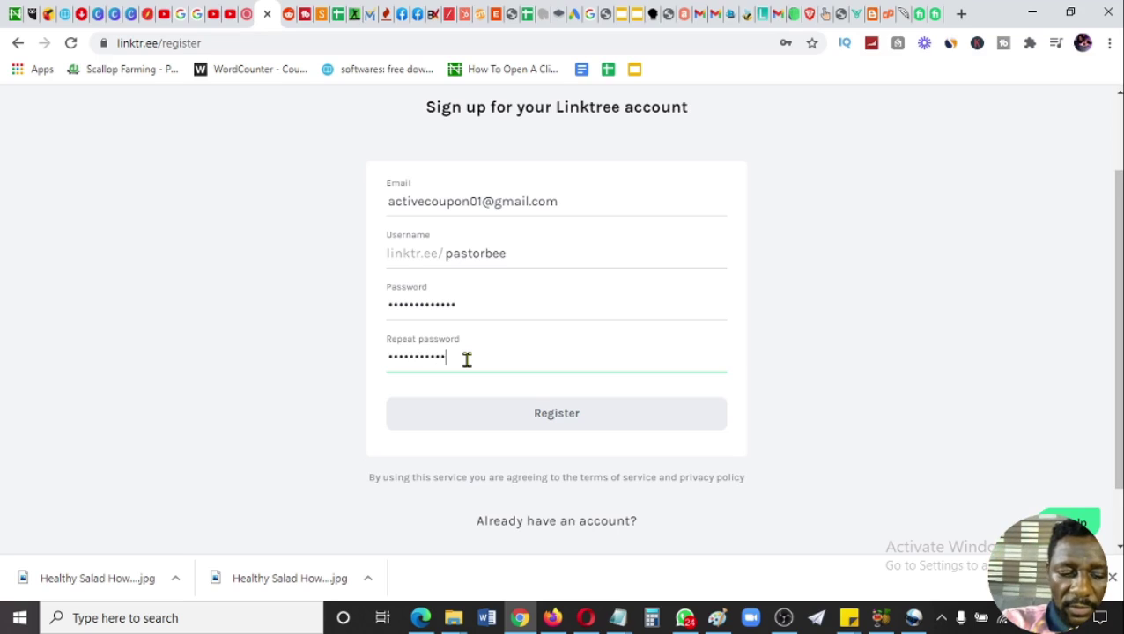
text(1)
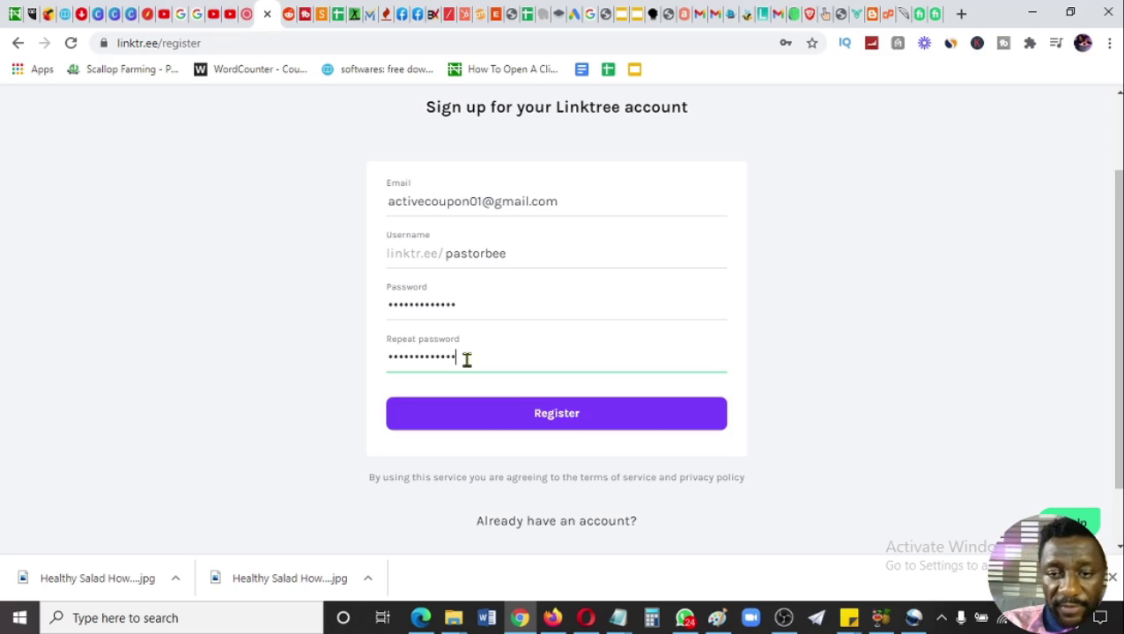
click(571, 430)
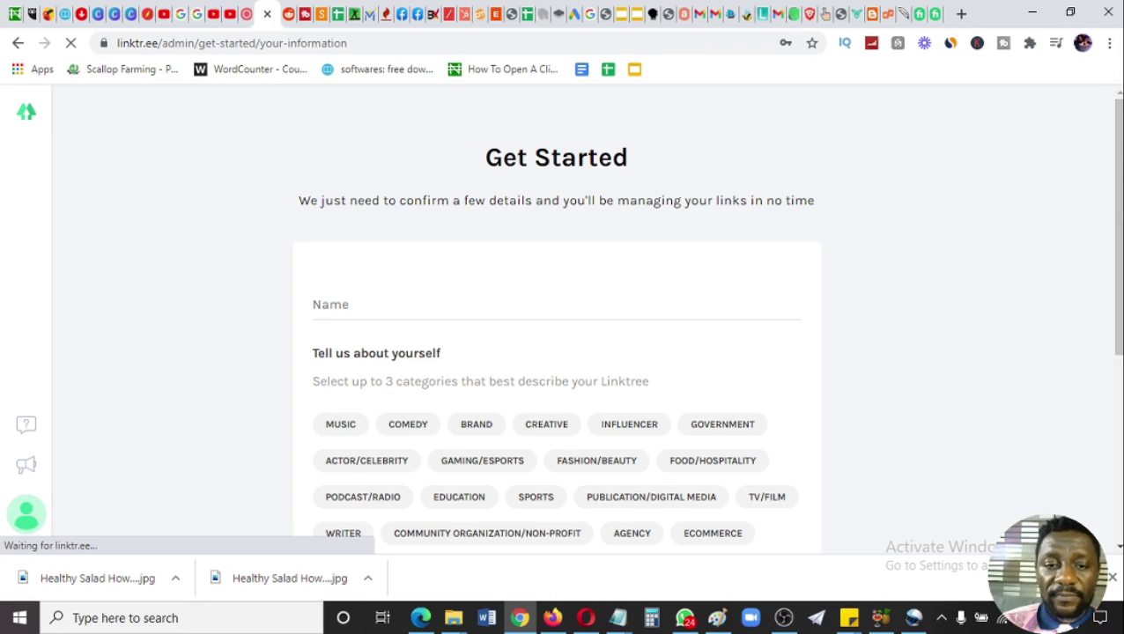
- Choose INFLUENCER, MUSIC and TV/FILM as the Linktree profile categories
scroll(943, 246, down, 2)
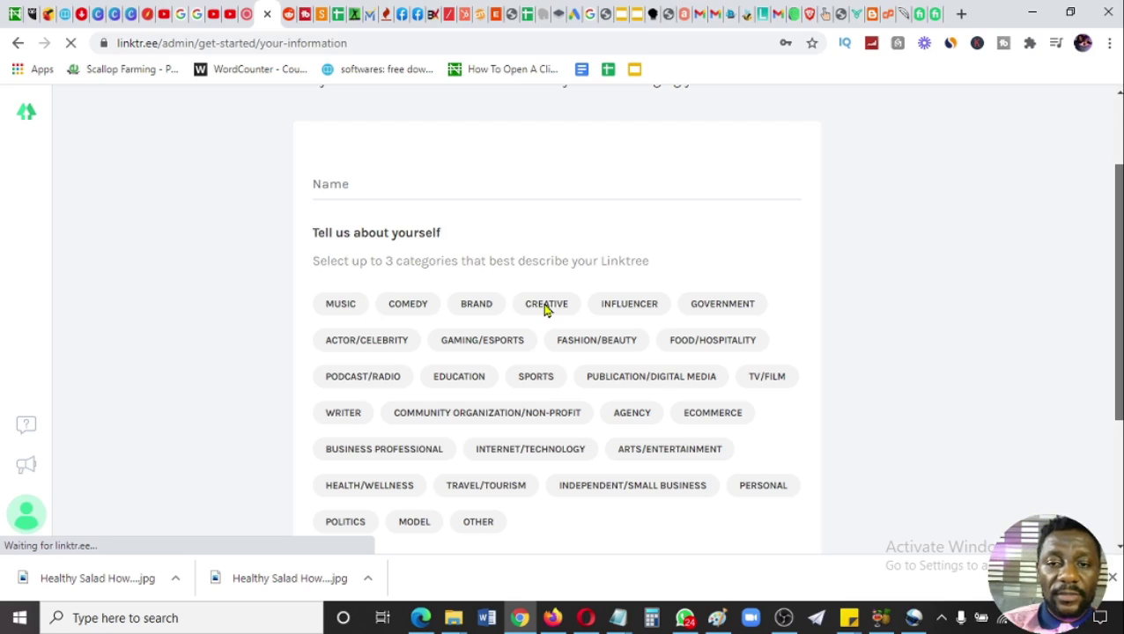
click(622, 308)
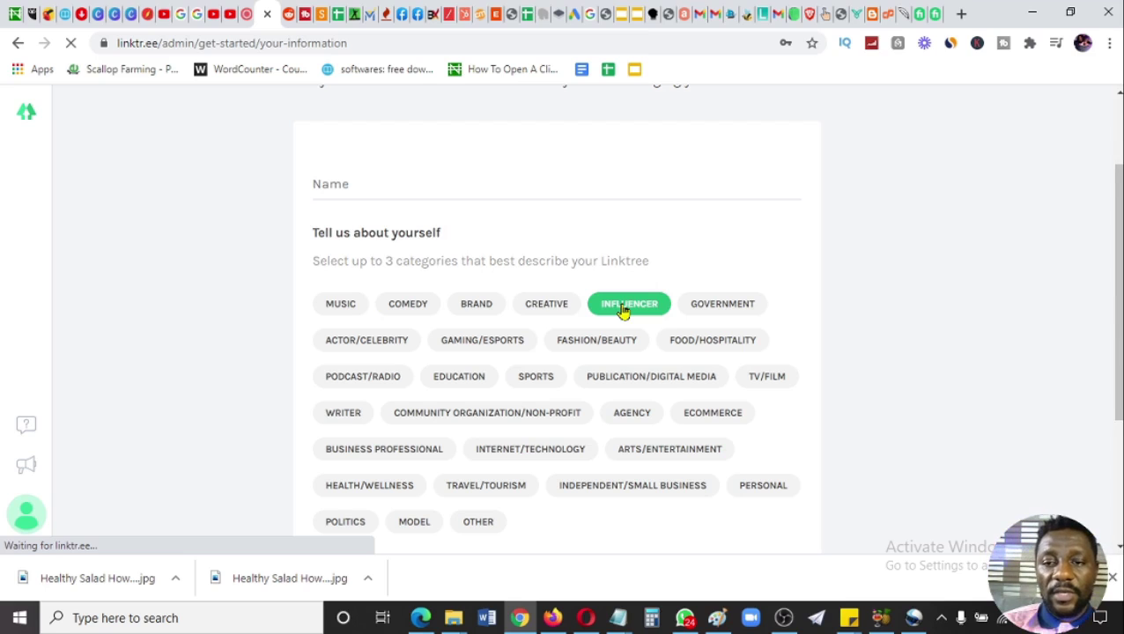
click(343, 308)
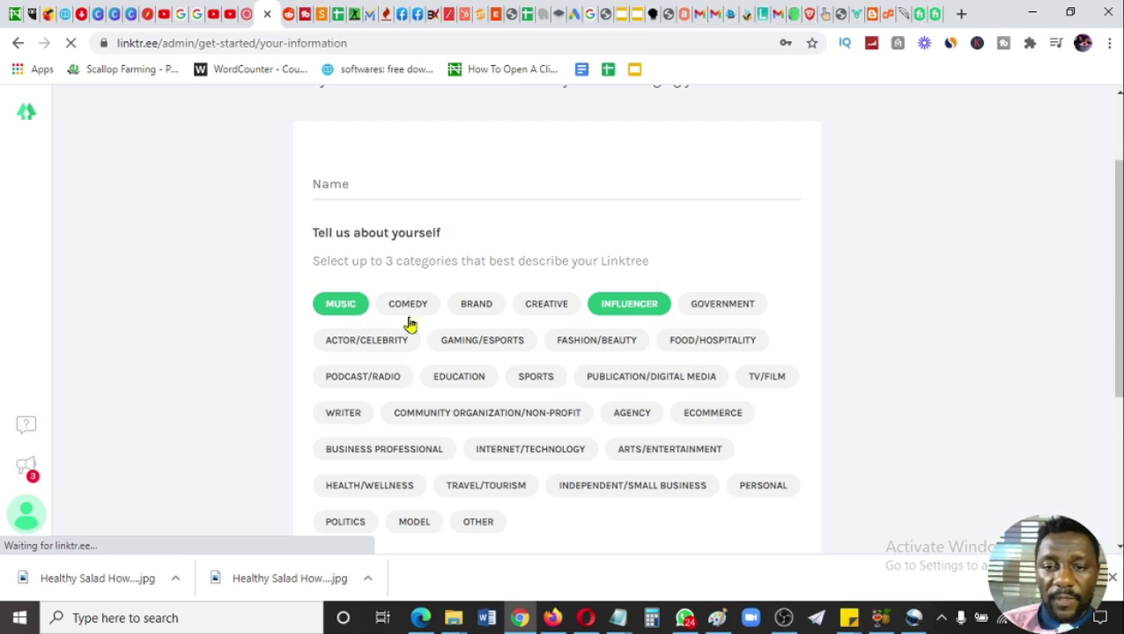
click(767, 378)
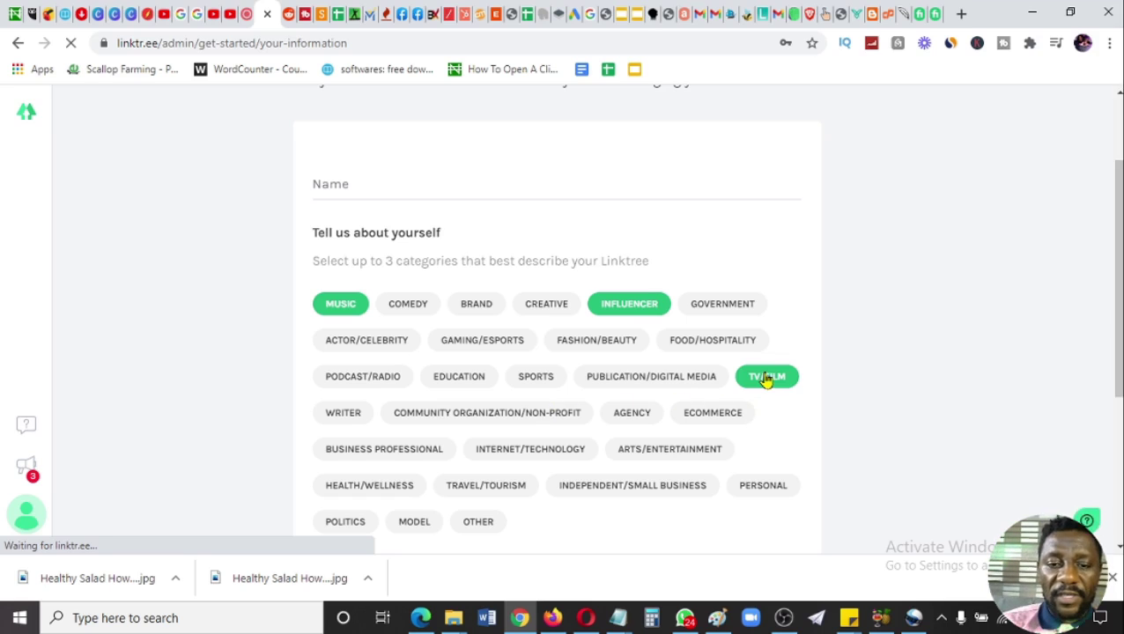
- Enter the account holder's full name and let Chrome save the login
click(467, 192)
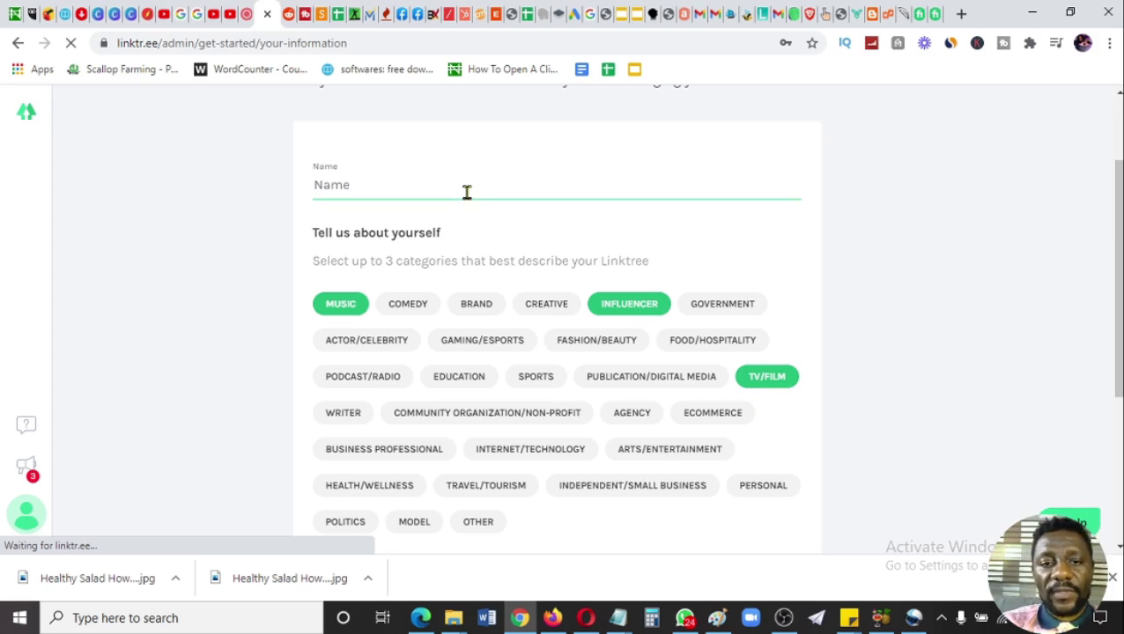
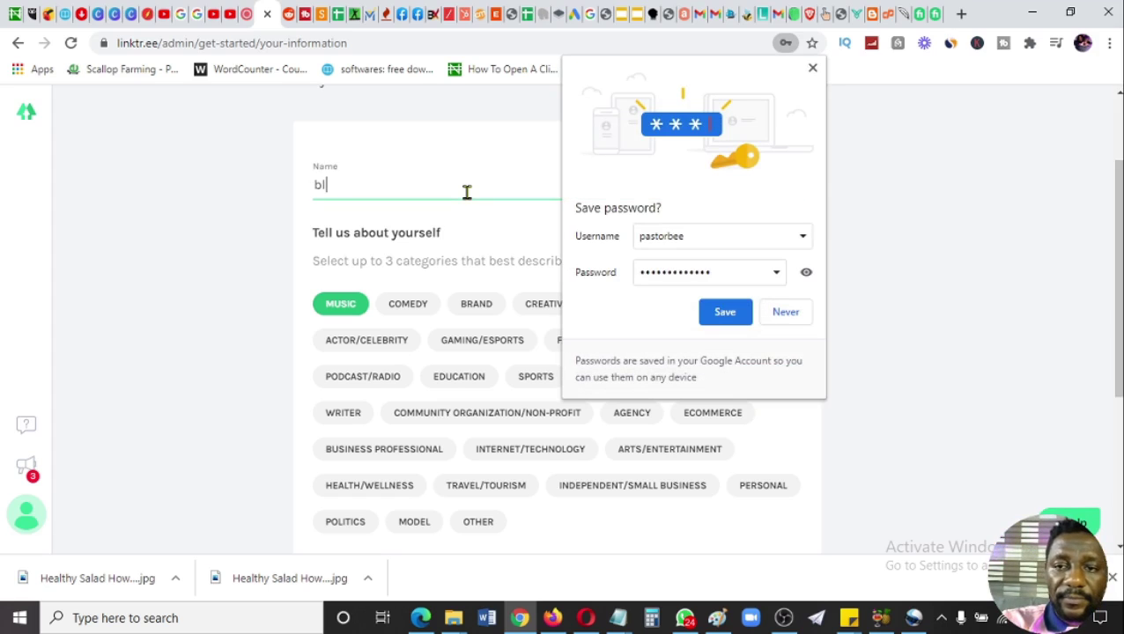
click(721, 324)
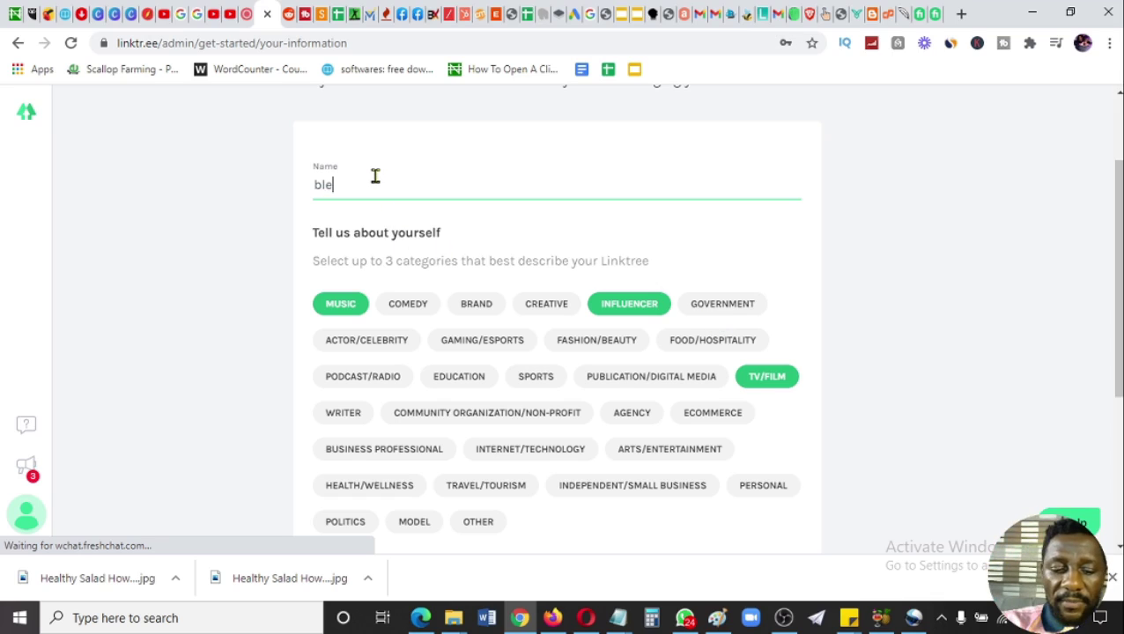
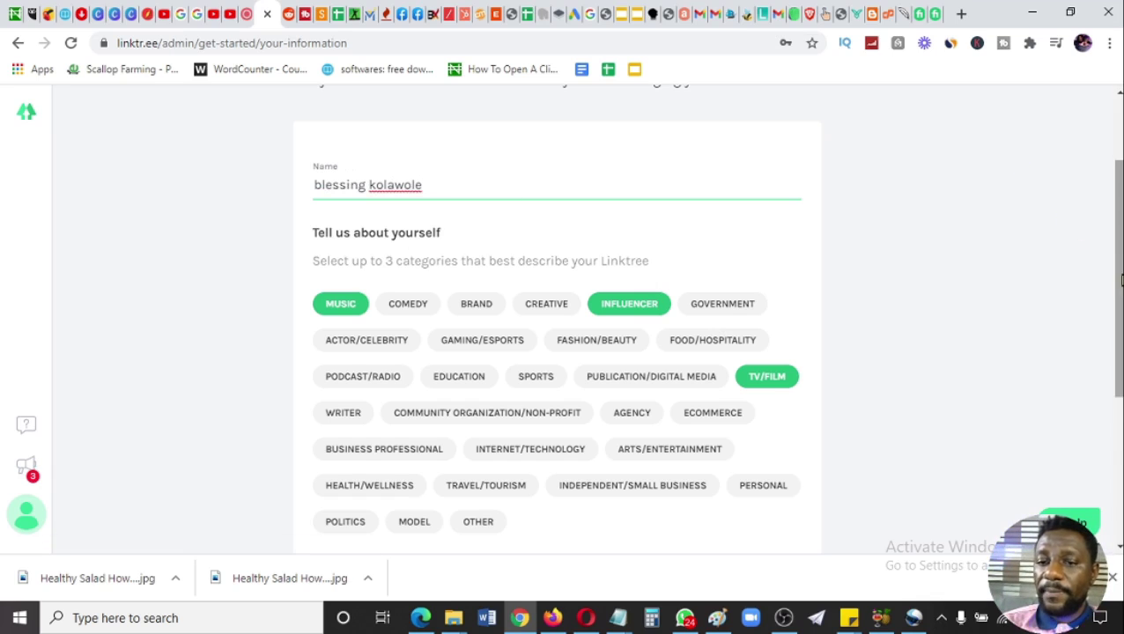
drag(1118, 275, 1118, 419)
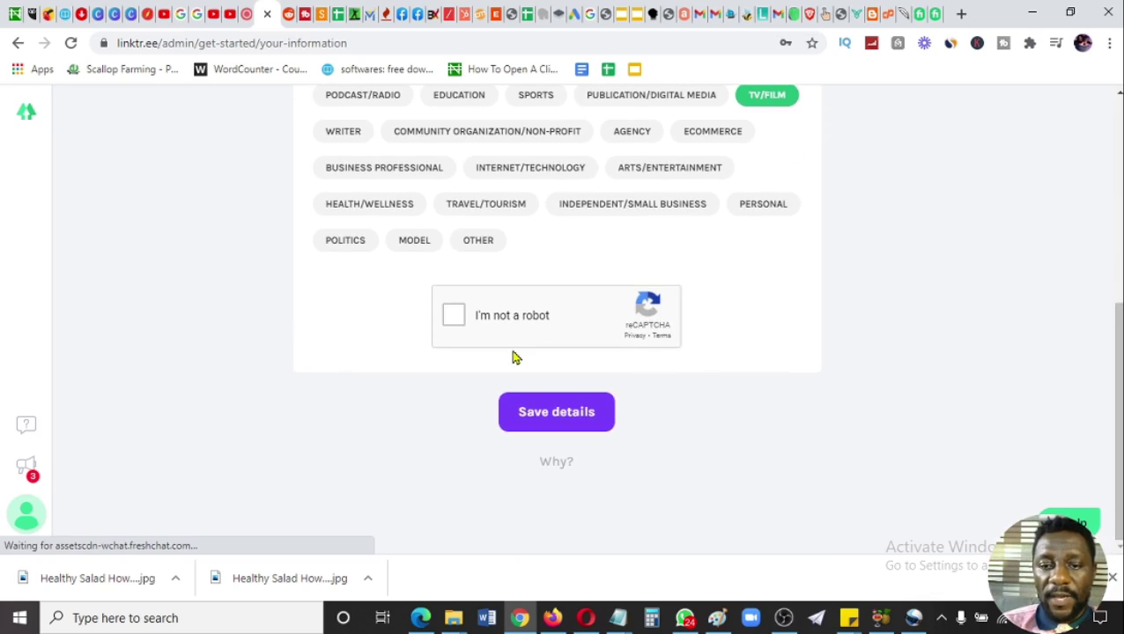
- Tick the not-a-robot box and mark the fire hydrant squares in the first image challenge
click(454, 315)
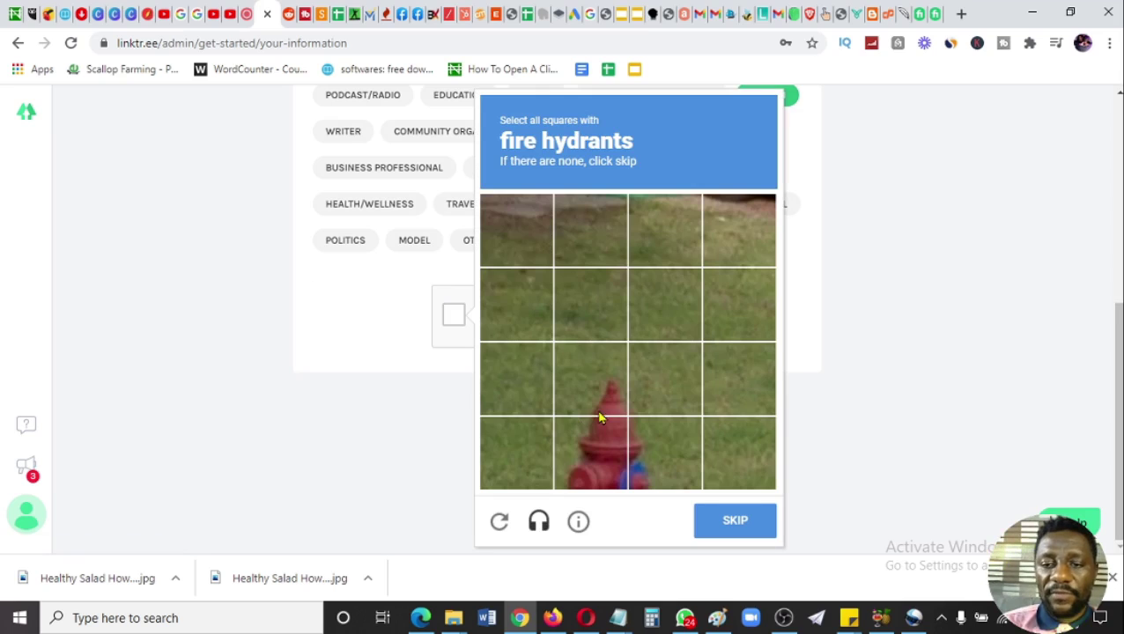
click(611, 482)
click(599, 388)
click(655, 424)
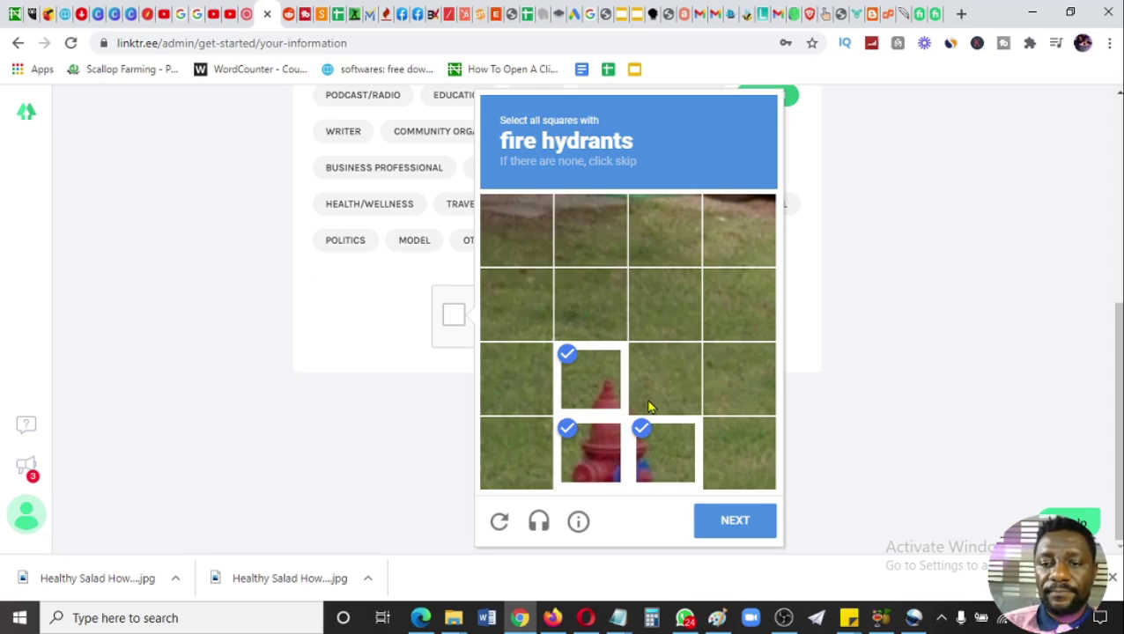
click(650, 406)
click(713, 520)
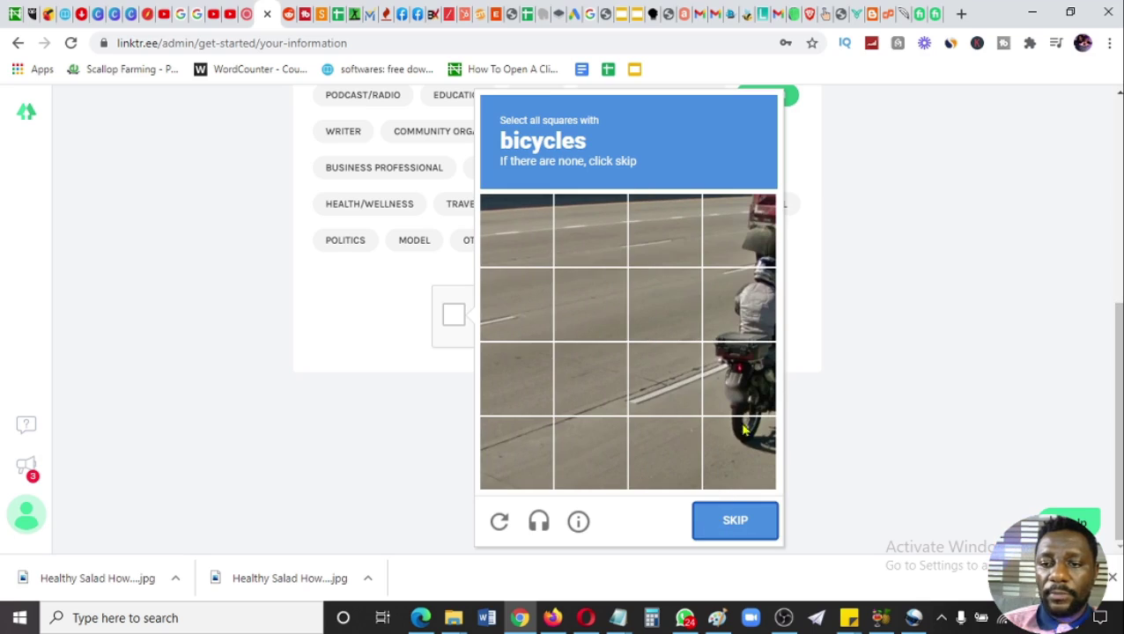
- Mark the bicycle squares, verify the challenge, and save the Linktree profile details
click(743, 436)
click(749, 371)
click(747, 304)
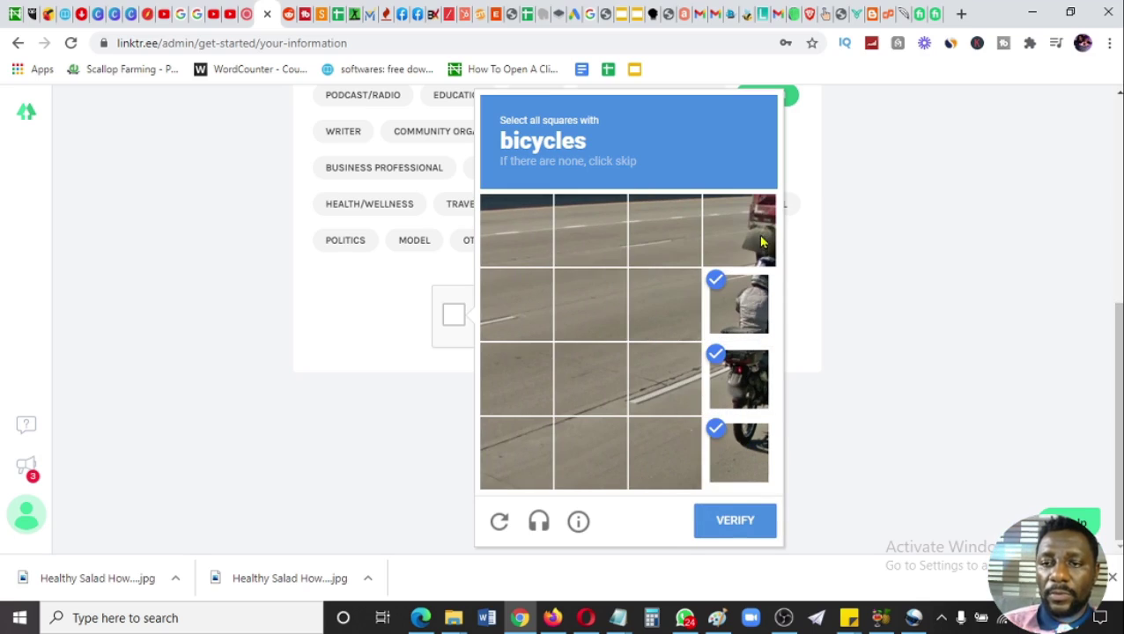
click(759, 247)
click(735, 521)
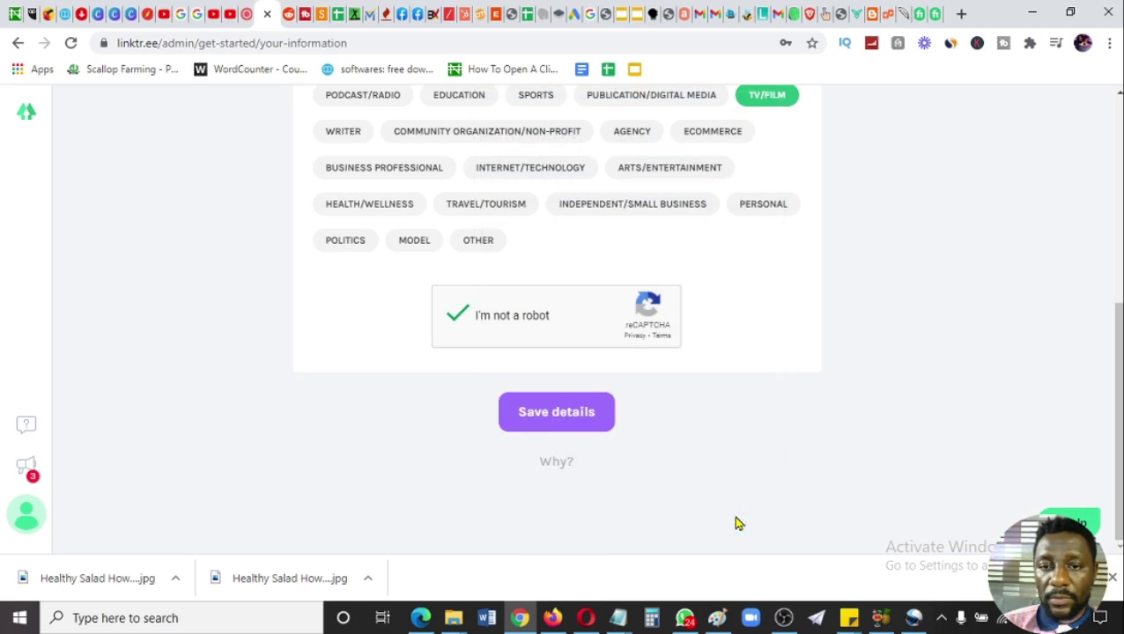
click(548, 419)
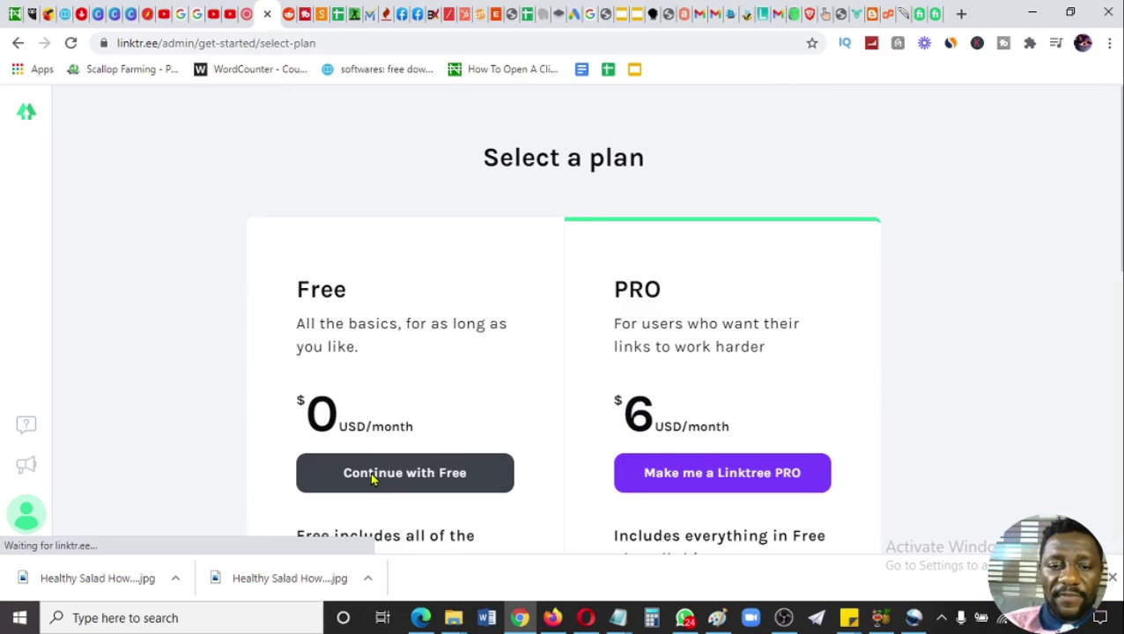
- Continue with the Free $0 plan, dismiss the thanks-for-signing-up message, and switch to Gmail
click(393, 476)
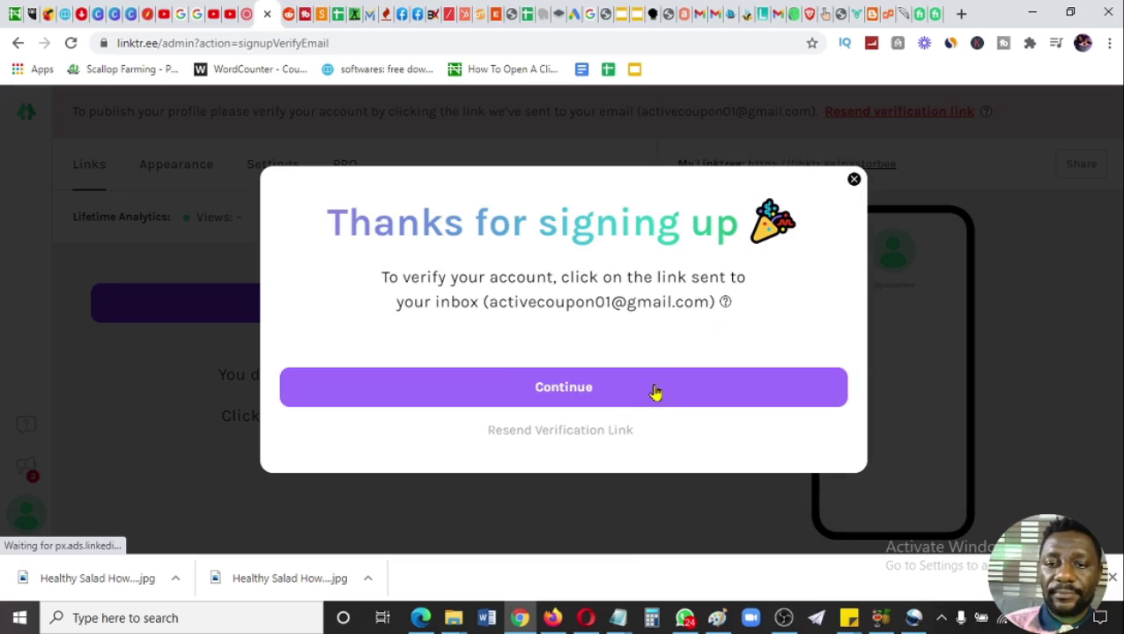
click(627, 379)
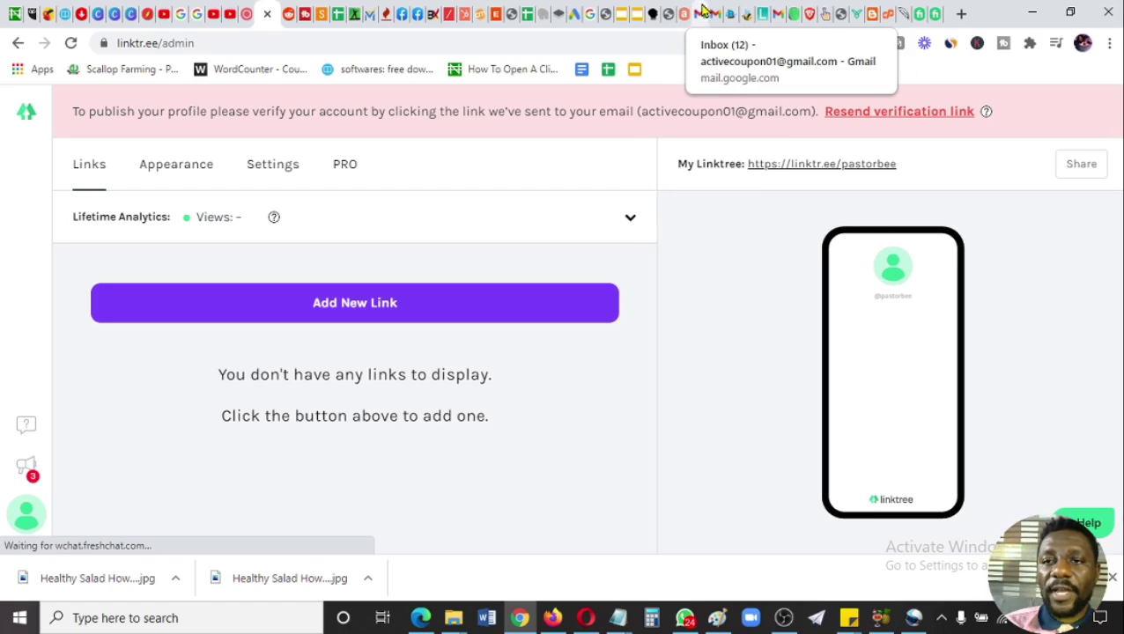
click(704, 12)
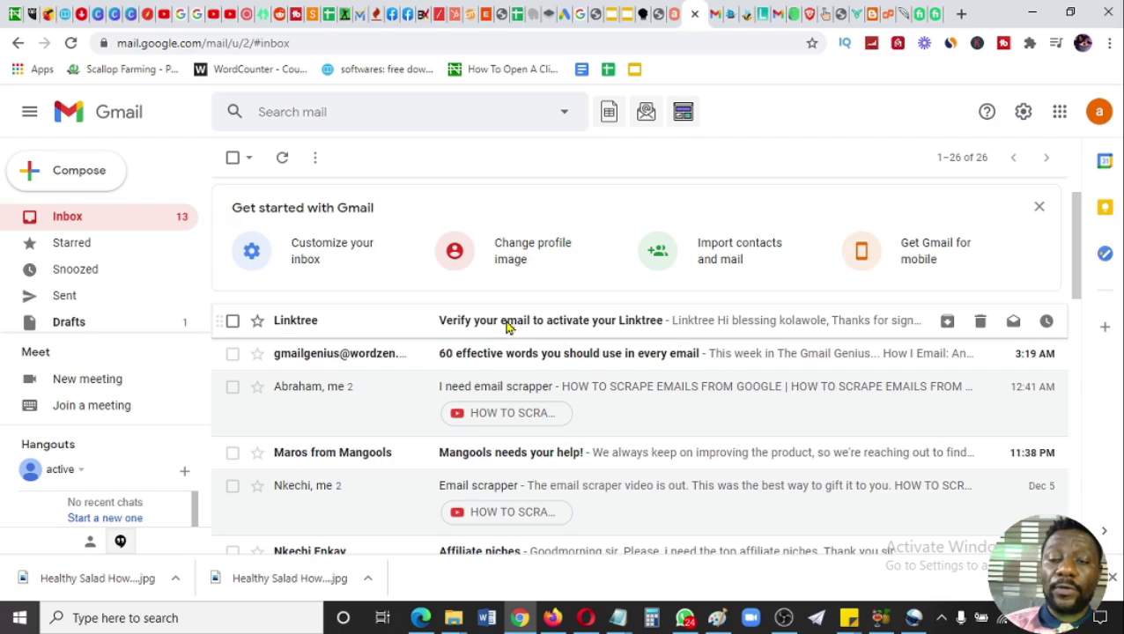
- Open the 'Verify your email to activate your Linktree' message and follow its Verify Email link
click(507, 327)
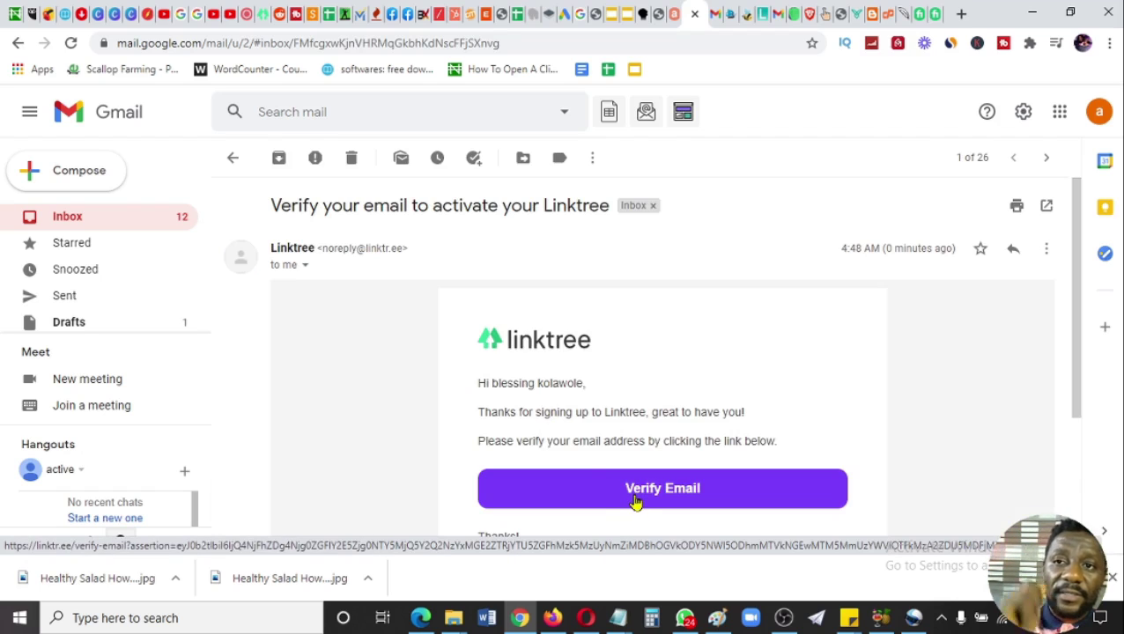
click(710, 489)
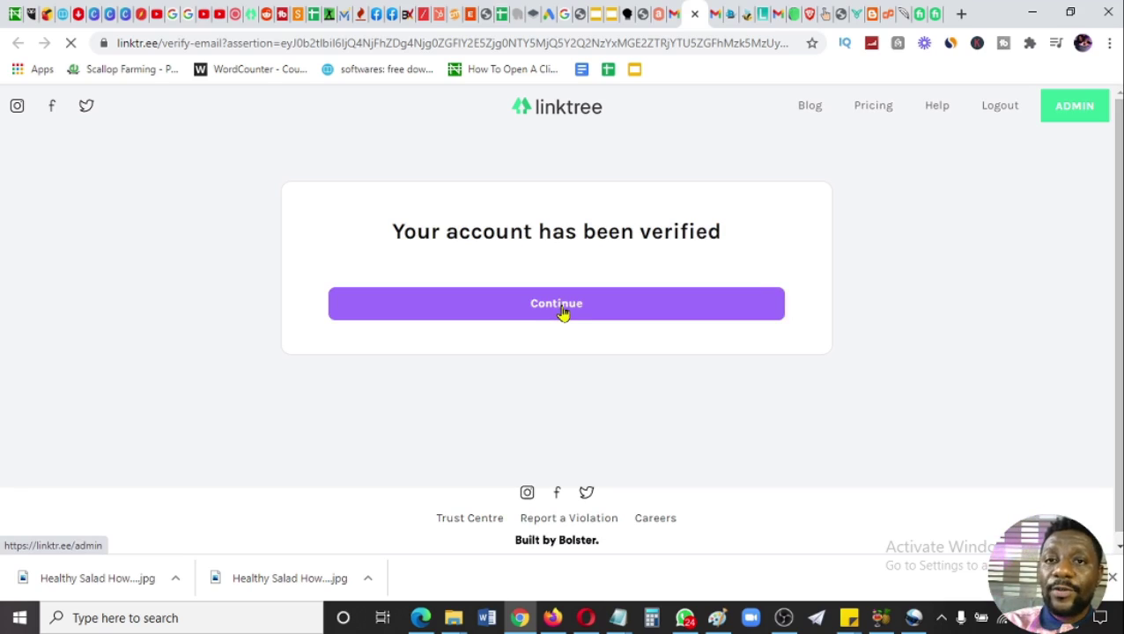
- Continue past the 'Your account has been verified' page to the Linktree admin dashboard
click(562, 312)
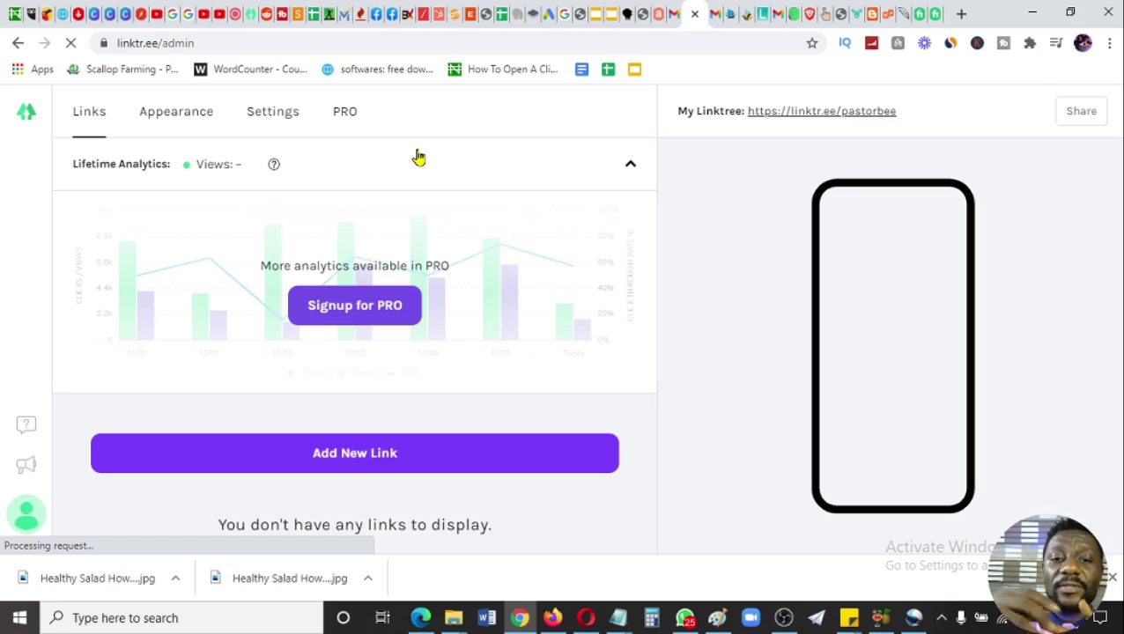
- Add a blank new link card to the Linktree profile and start editing its title
click(385, 460)
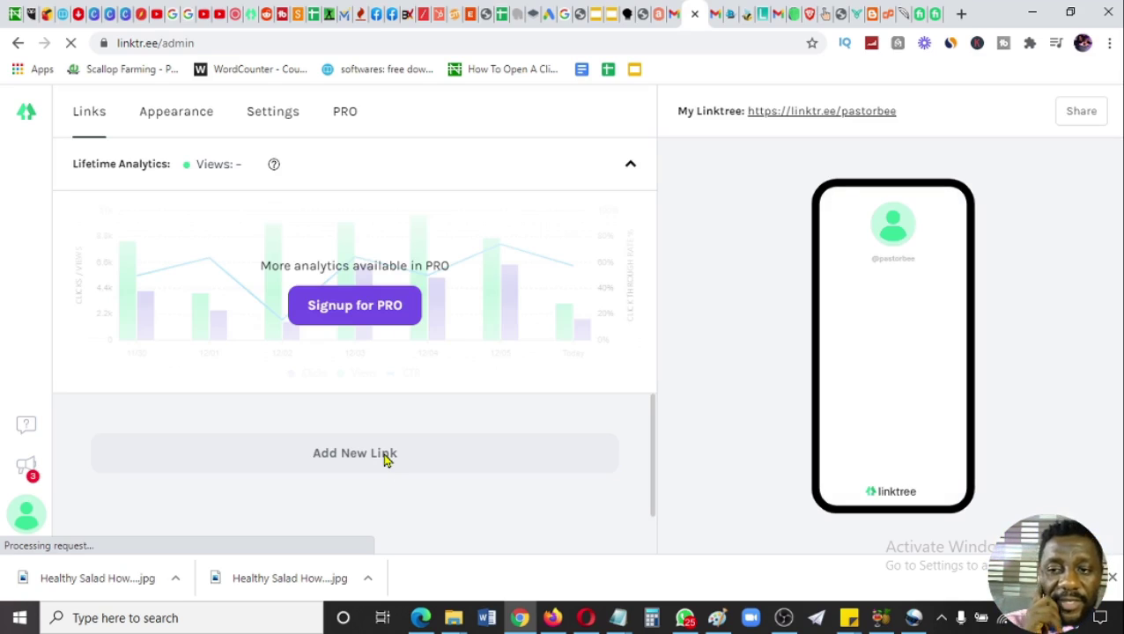
key(ctrl+minus)
key(ctrl+minus)
key(ctrl+minus)
key(ctrl+minus)
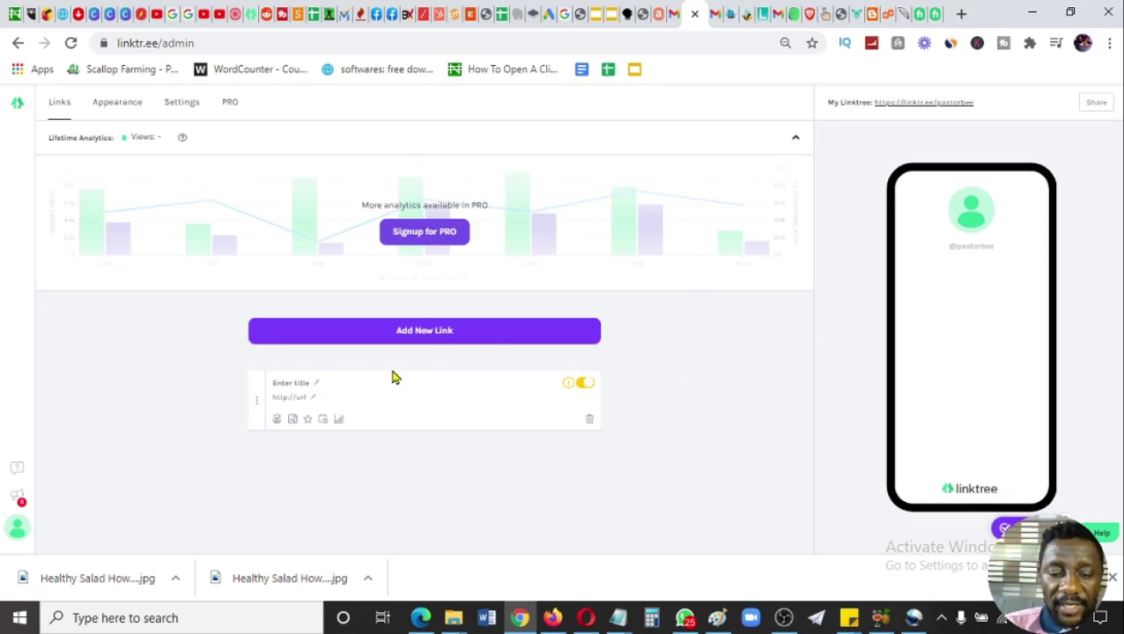
key(ctrl+plus)
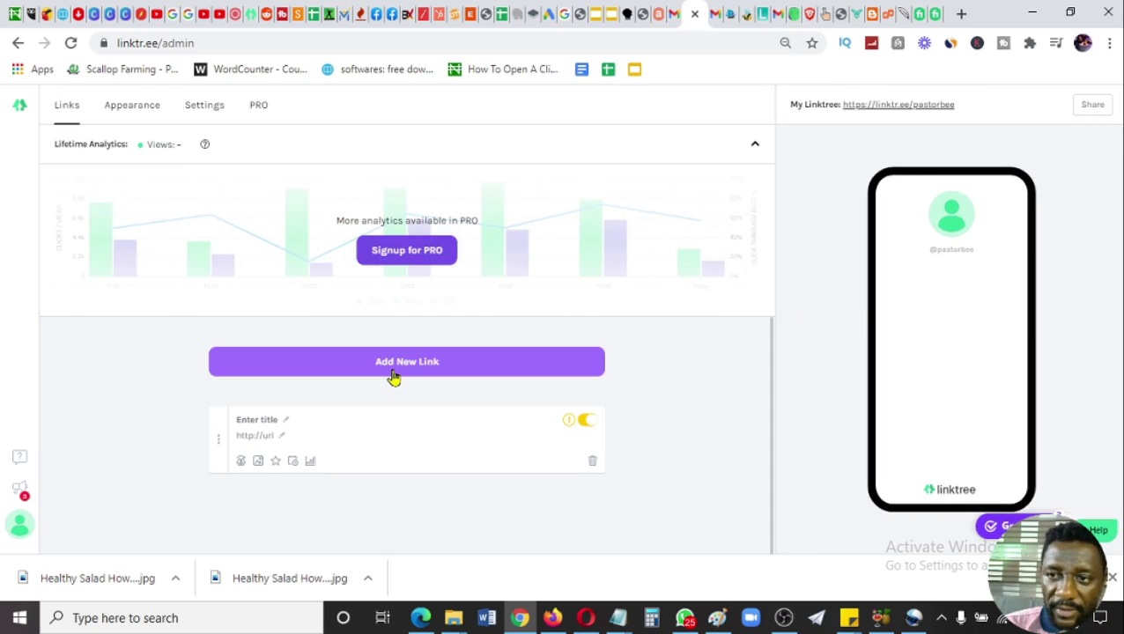
click(287, 422)
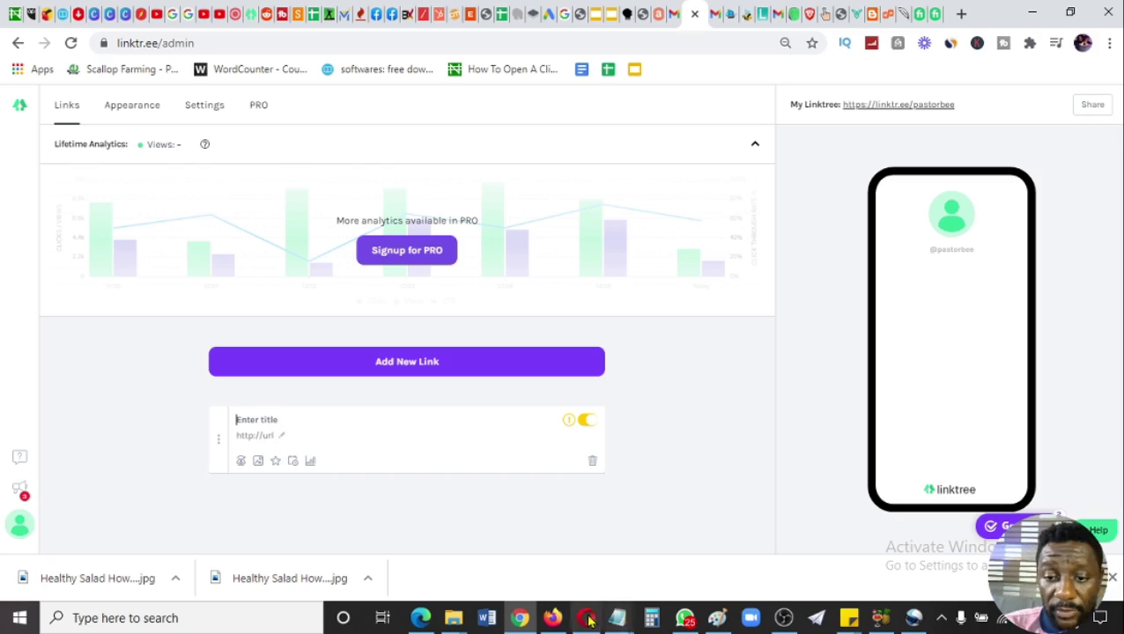
- Copy the LINK 1 song title from Notepad into the new link's title, New Songs 2021 playlist
mouse_move(619, 618)
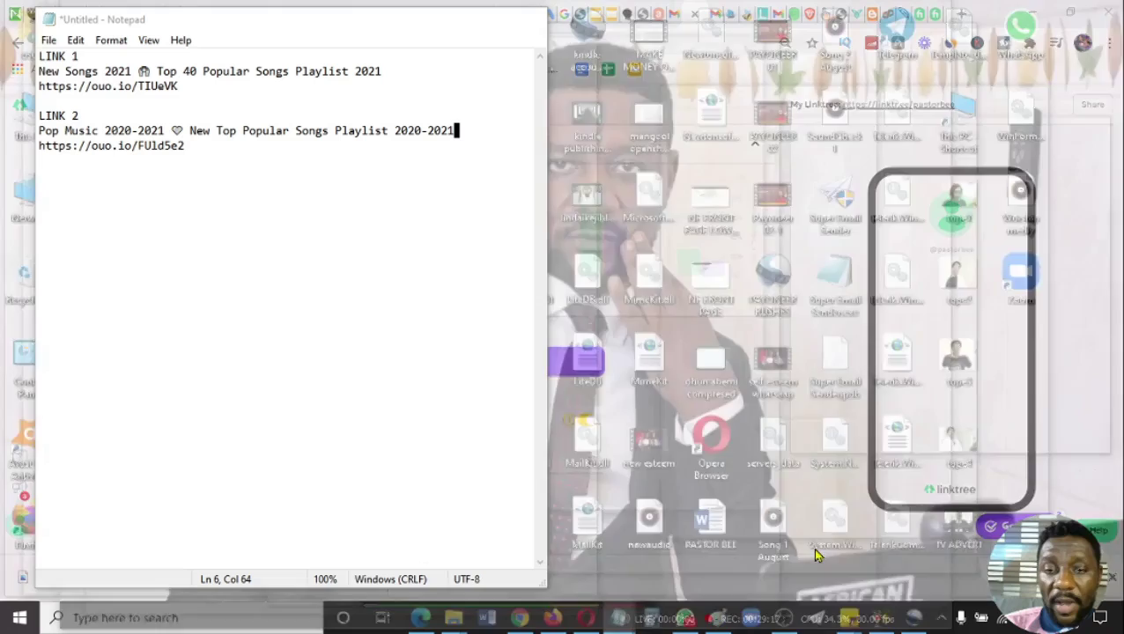
click(815, 551)
click(40, 74)
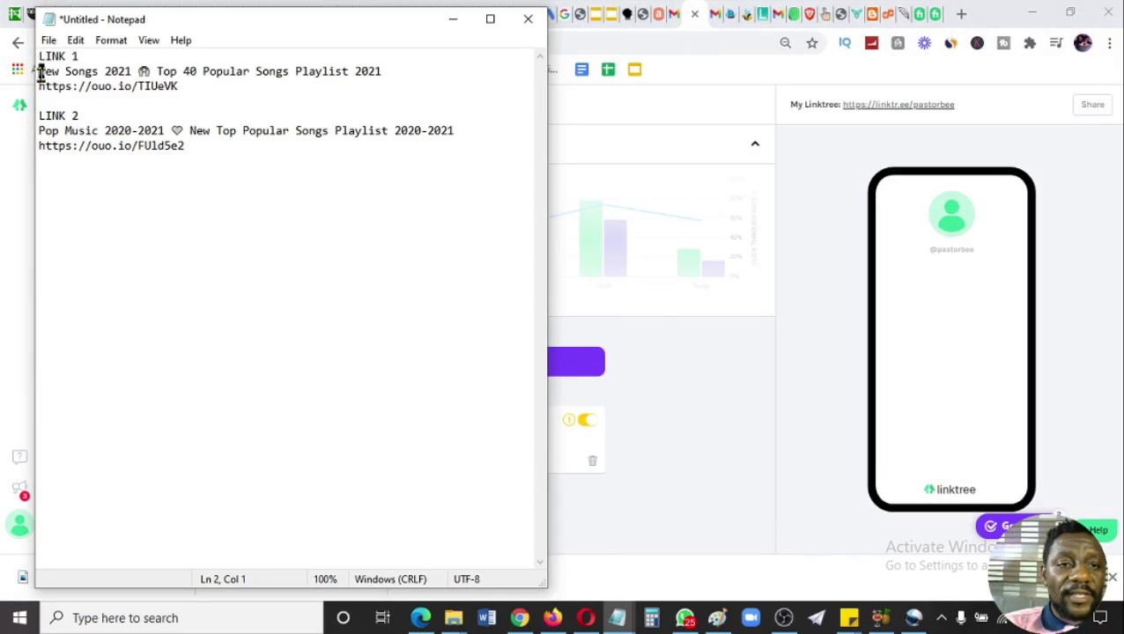
drag(40, 74, 389, 74)
key(ctrl+c)
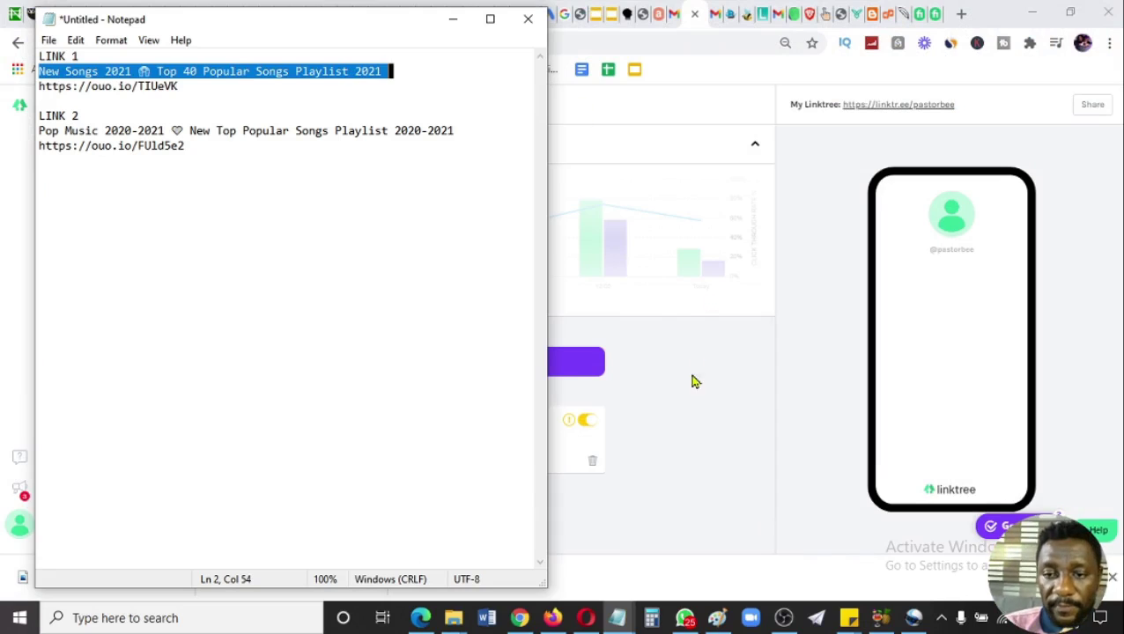
click(692, 410)
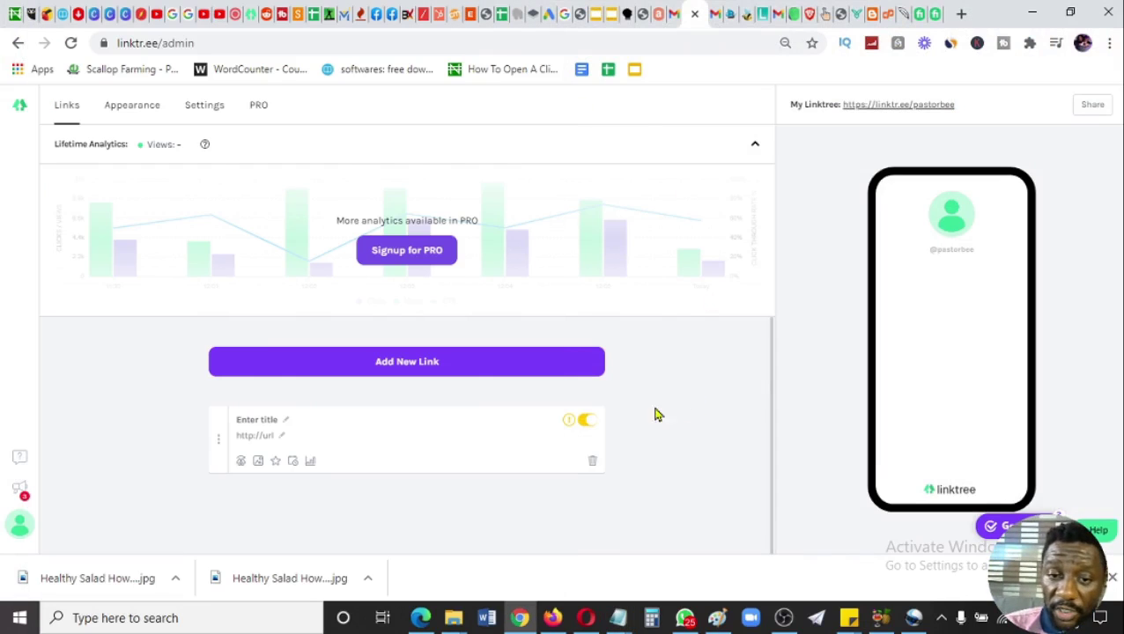
click(287, 422)
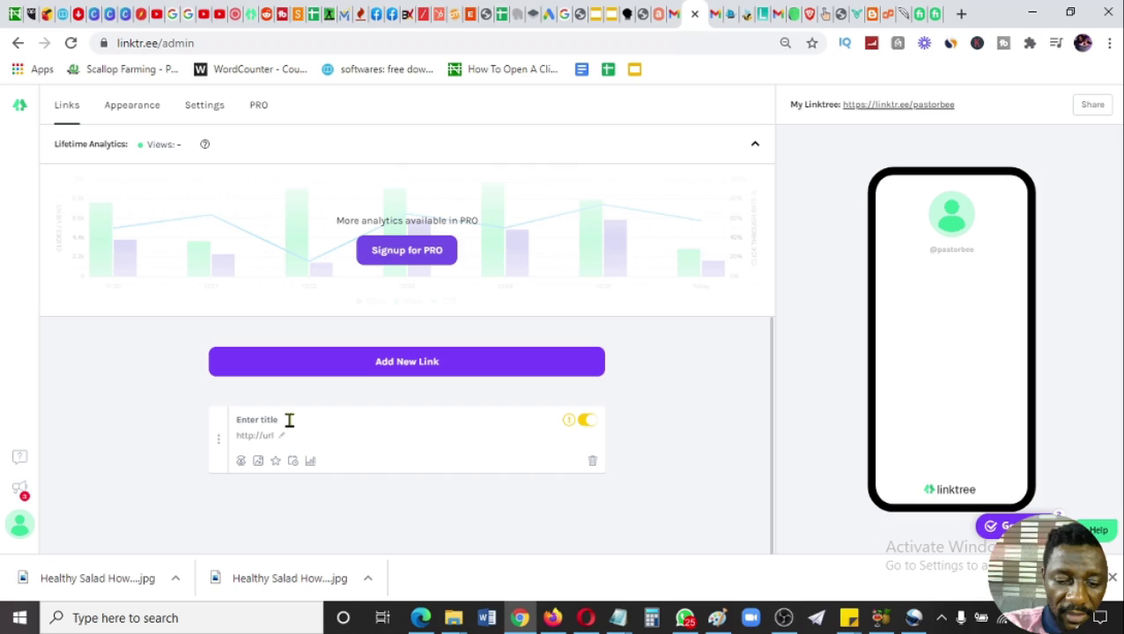
key(ctrl+v)
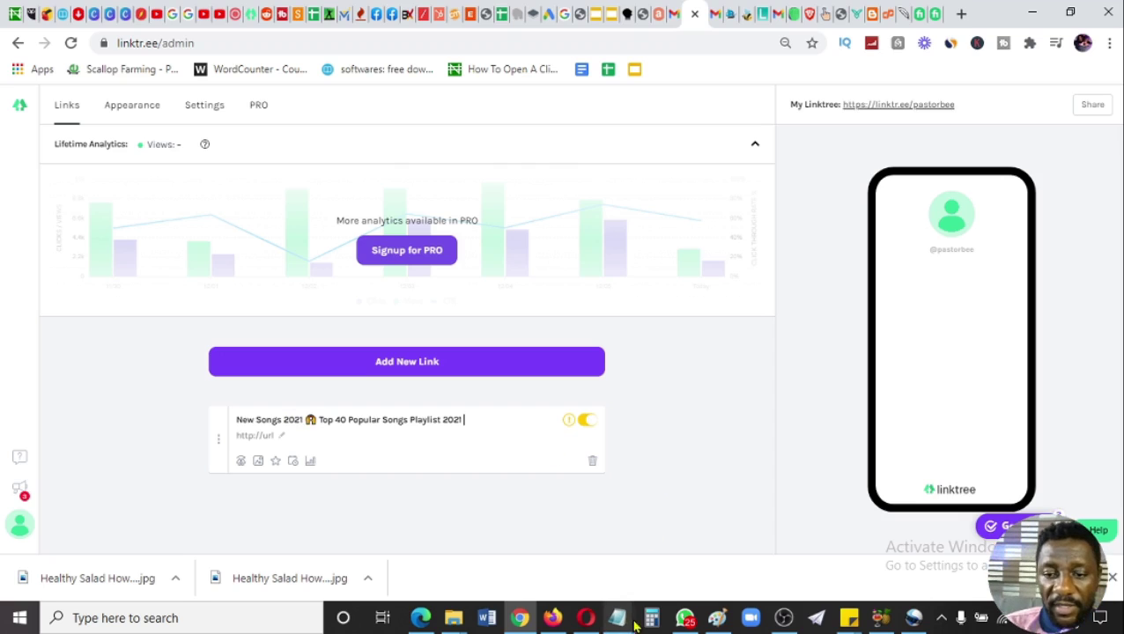
click(618, 621)
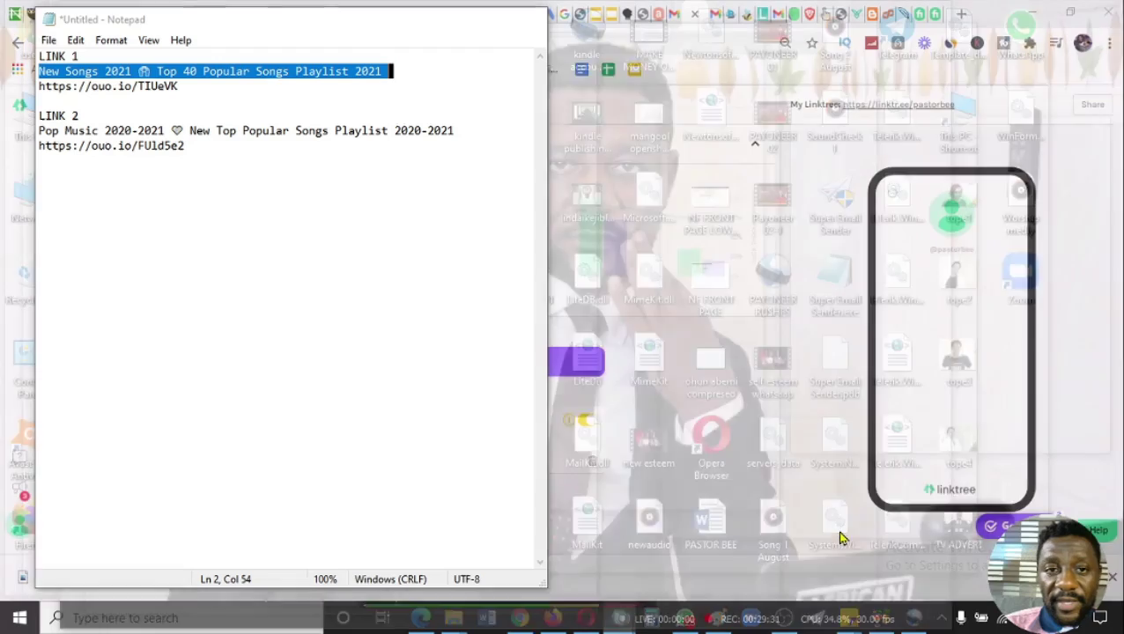
click(843, 537)
drag(186, 88, 37, 86)
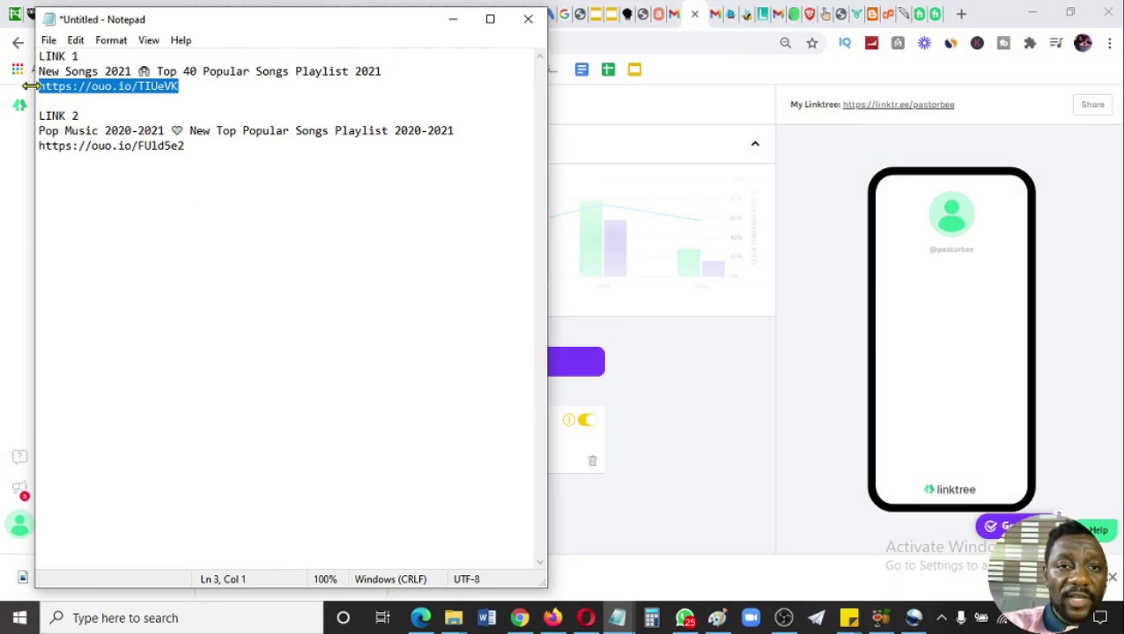
click(621, 445)
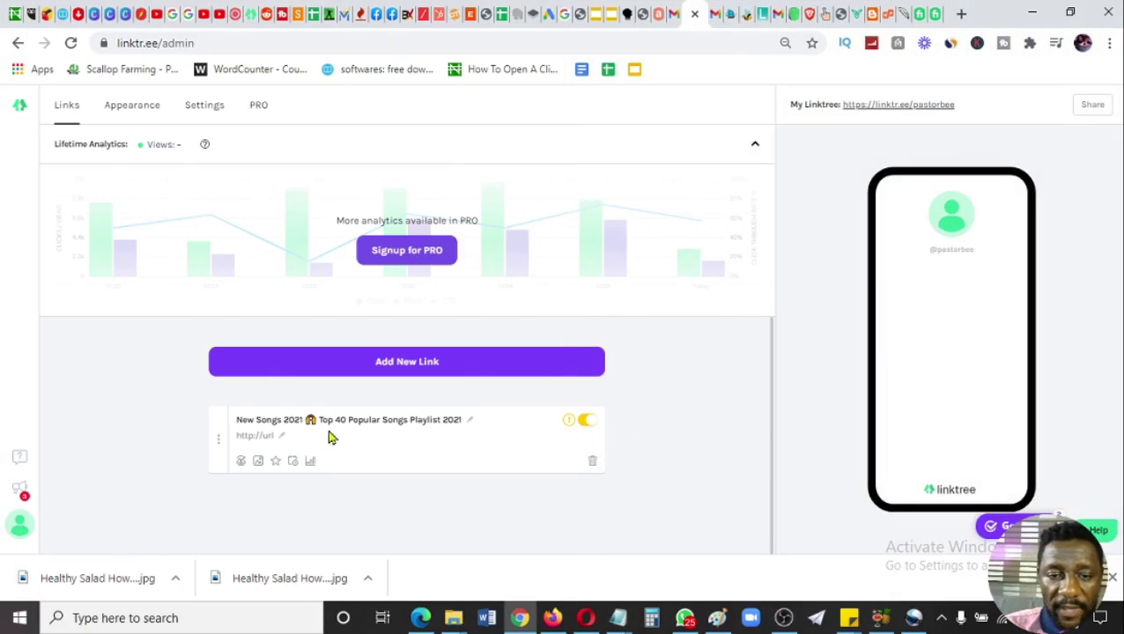
click(284, 435)
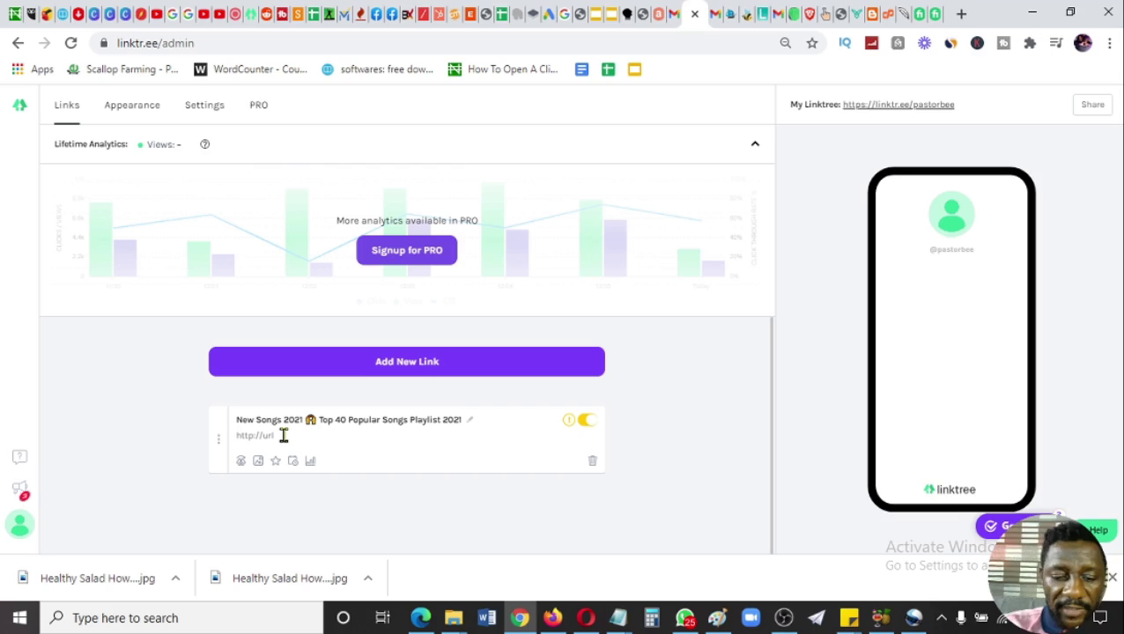
key(ctrl+v)
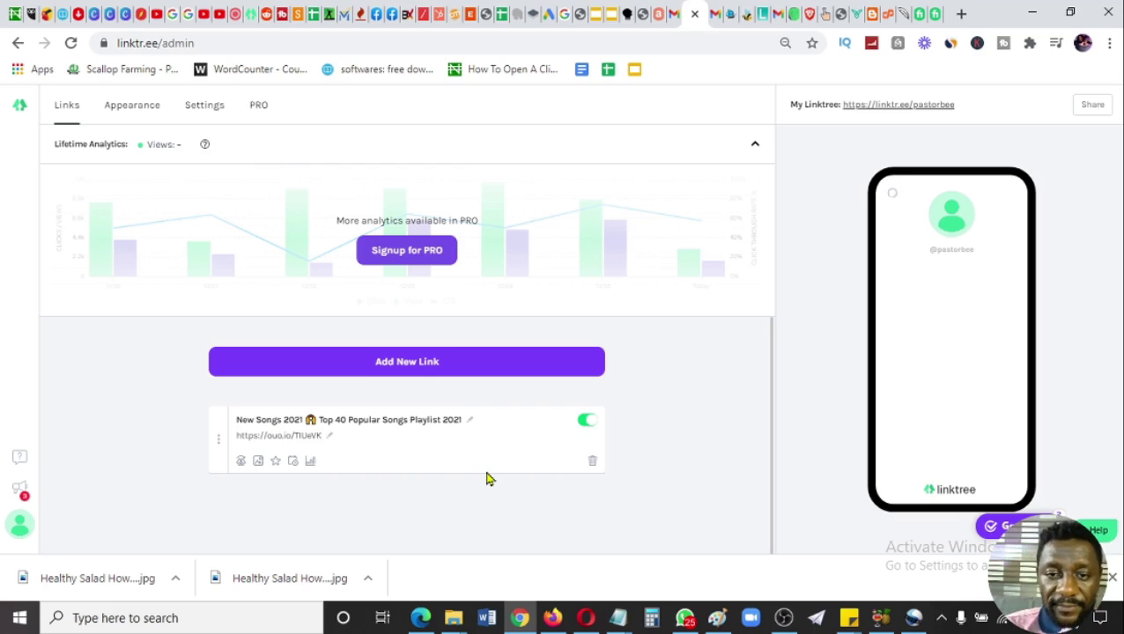
click(438, 370)
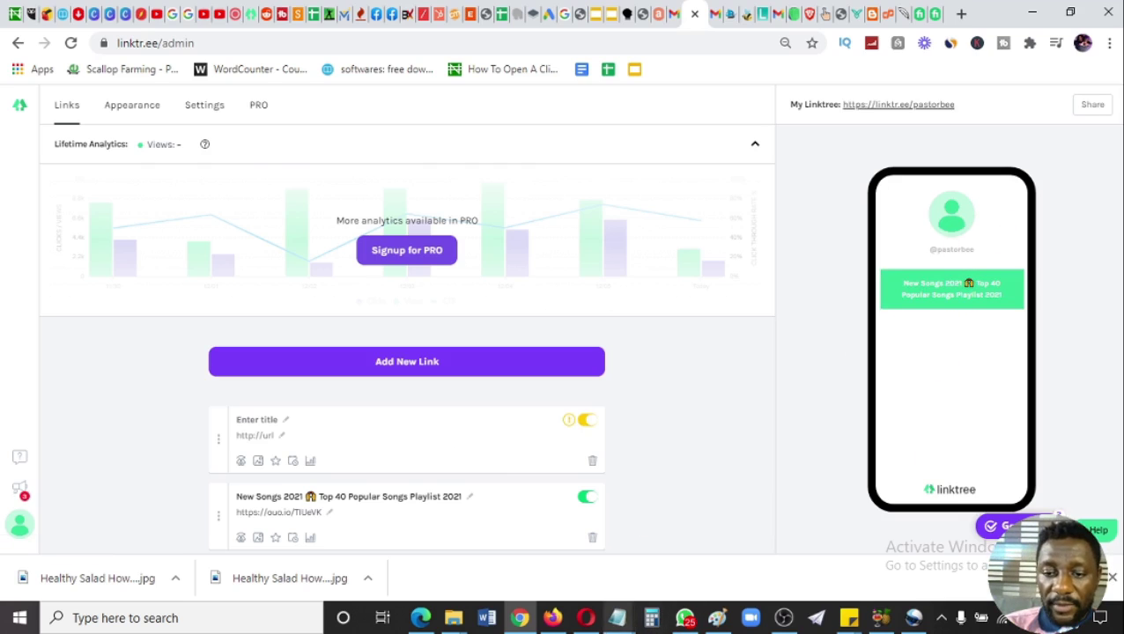
- Copy the LINK 2 title, Pop Music 2020-2021, from Notepad into the new link's title
mouse_move(618, 616)
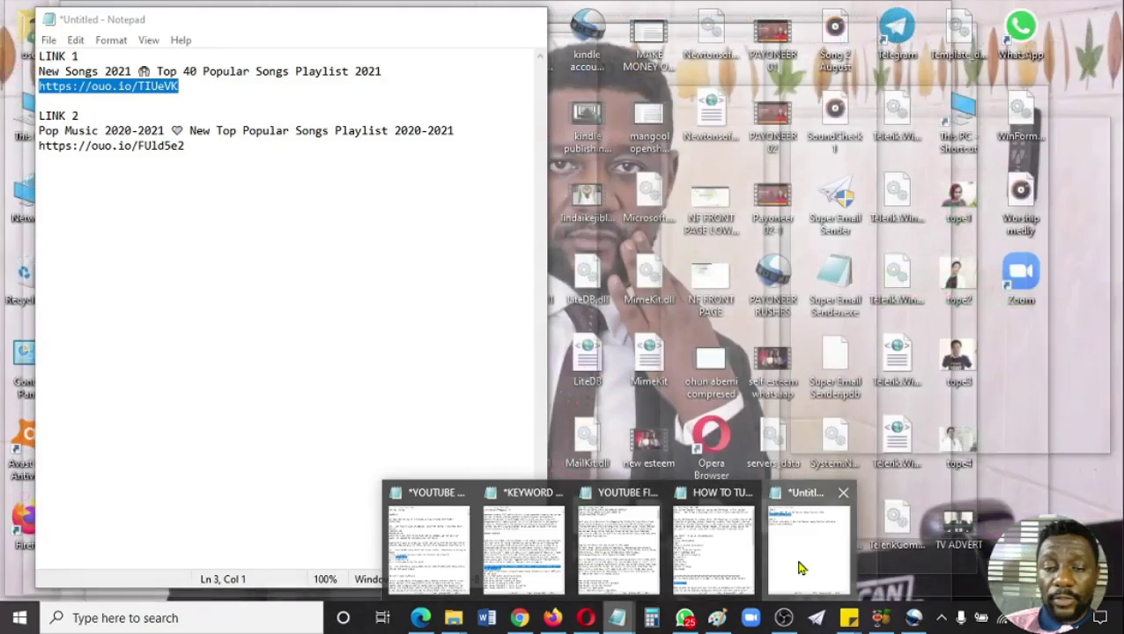
click(798, 569)
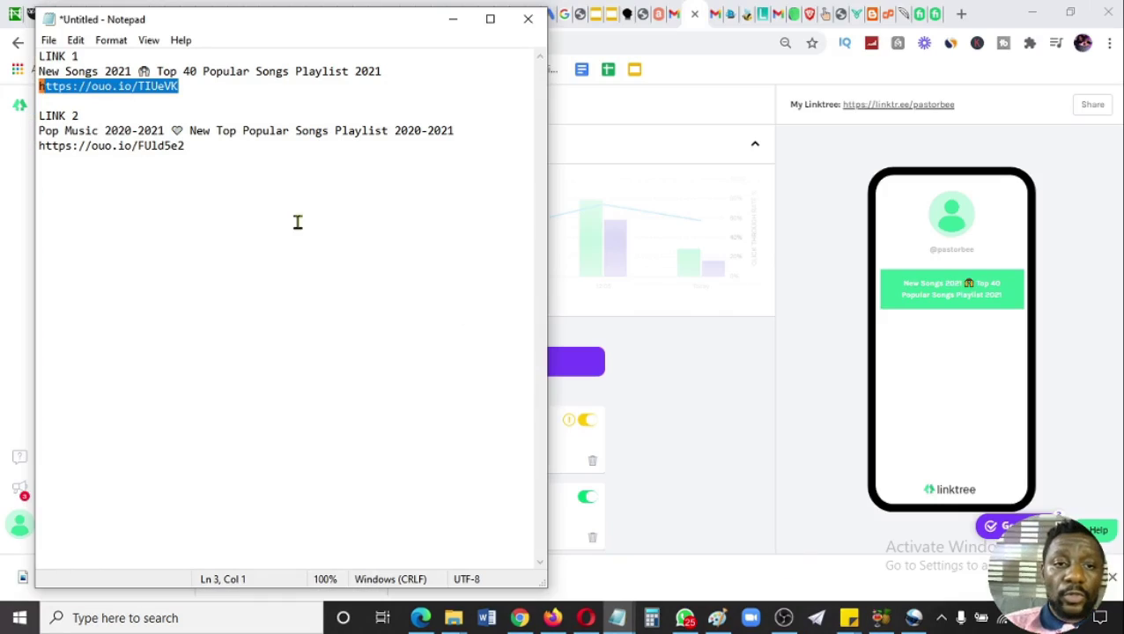
drag(40, 130, 454, 129)
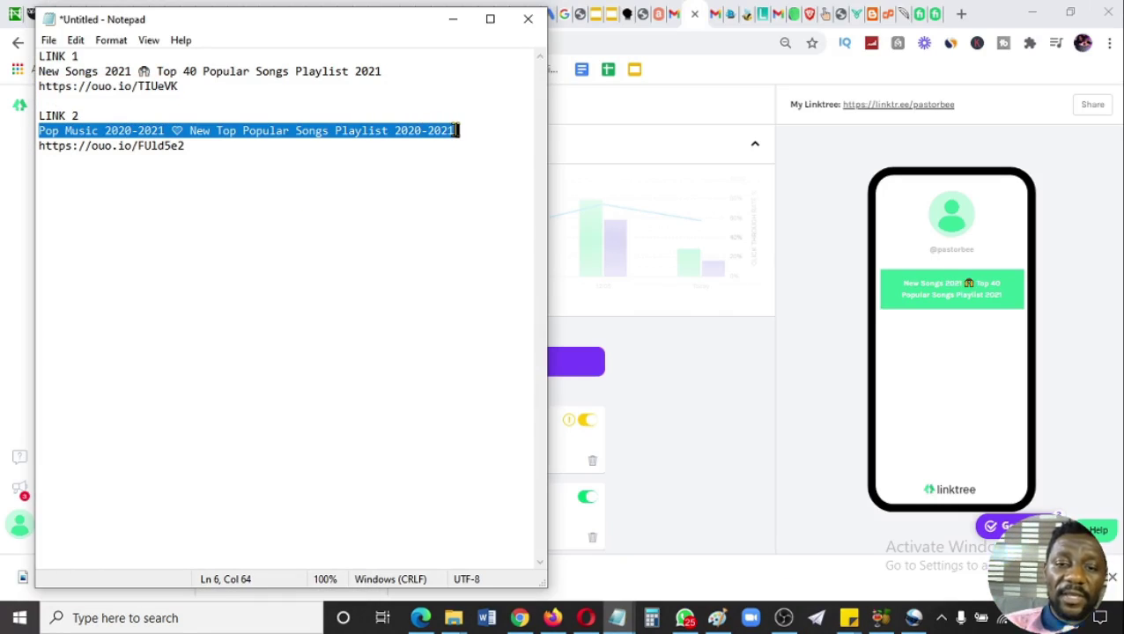
click(657, 366)
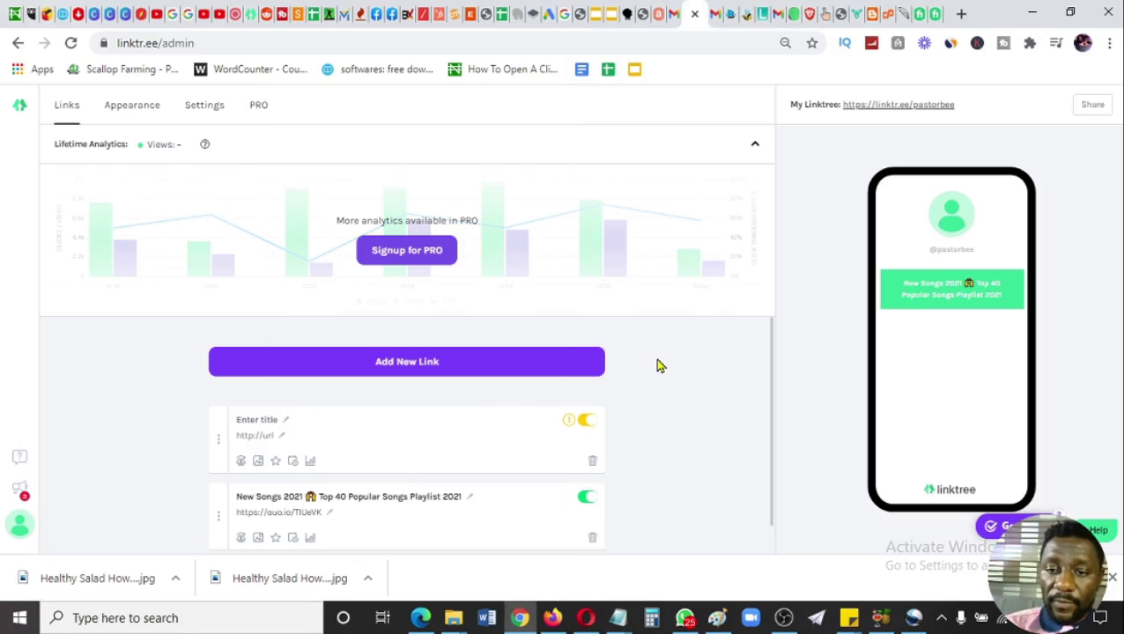
click(282, 421)
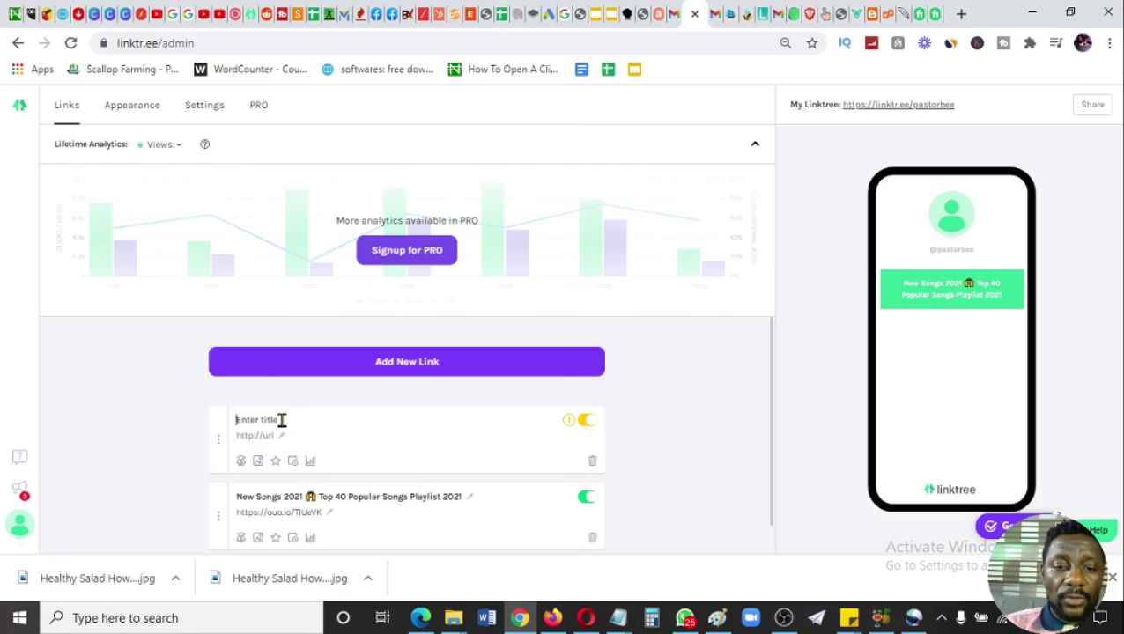
text(Pop Music 2020-2021 💙 New Top Popular Songs Playlist 2020-2021)
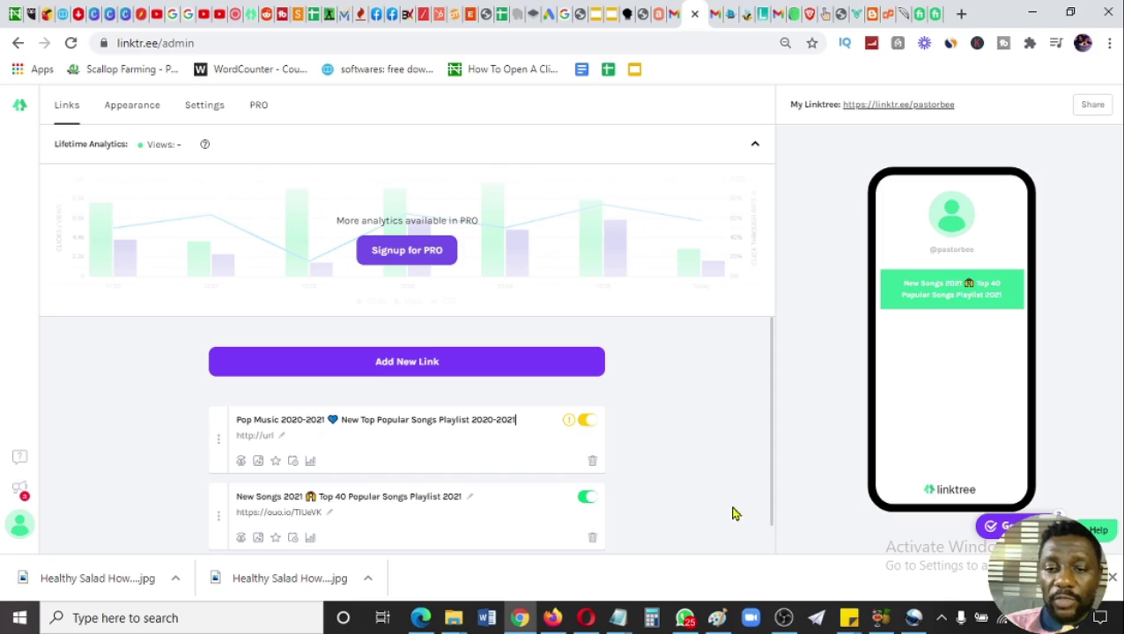
mouse_move(619, 616)
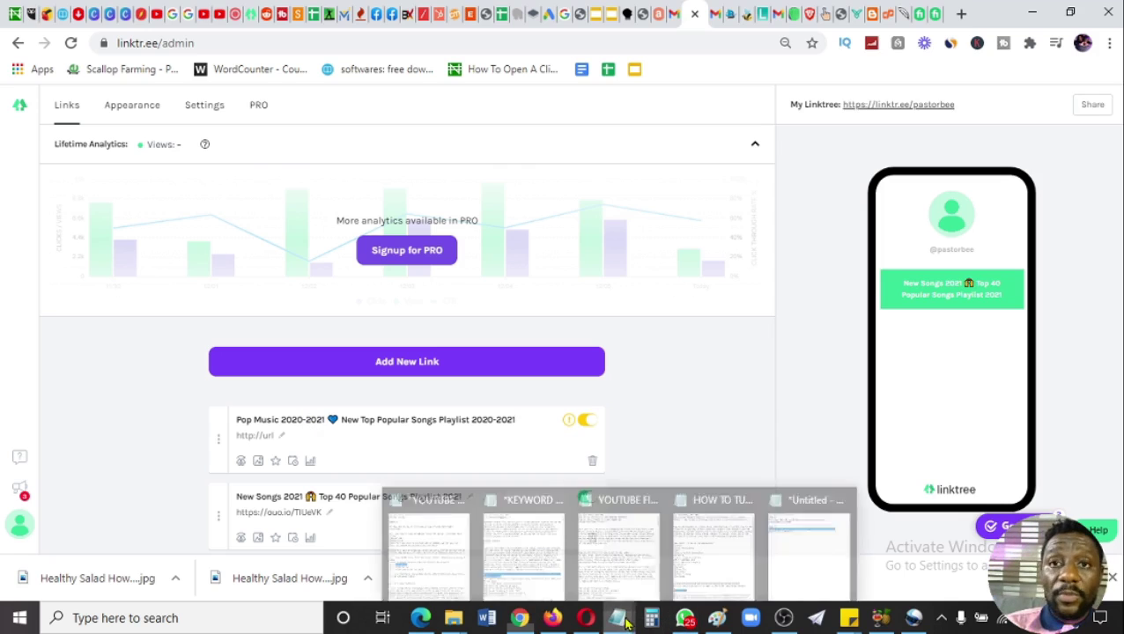
click(792, 572)
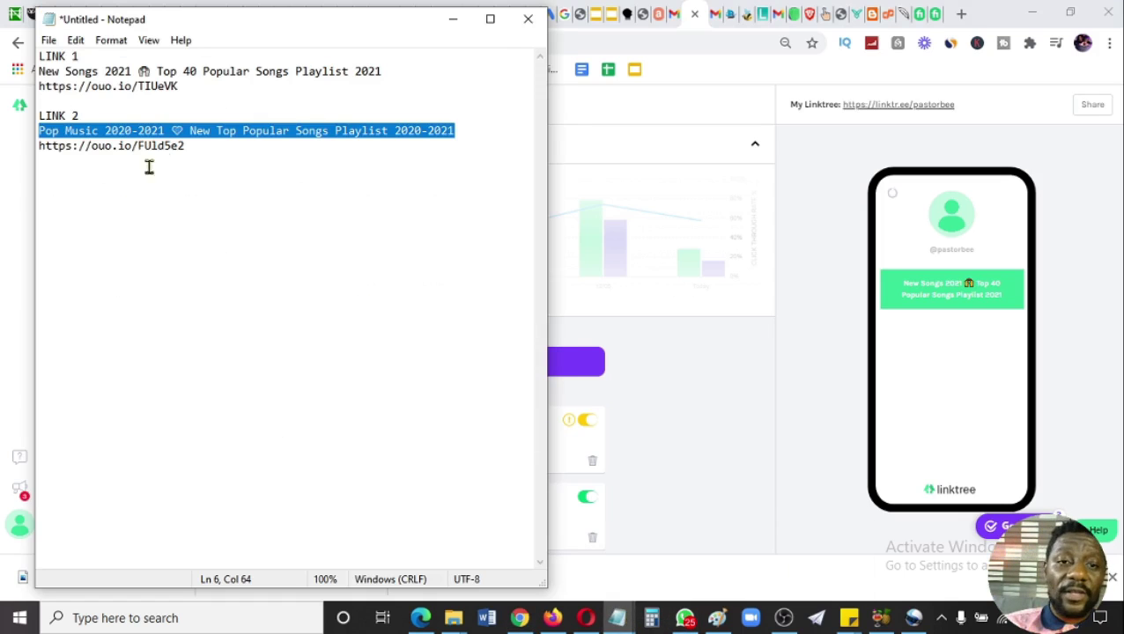
drag(185, 146, 39, 146)
key(ctrl+c)
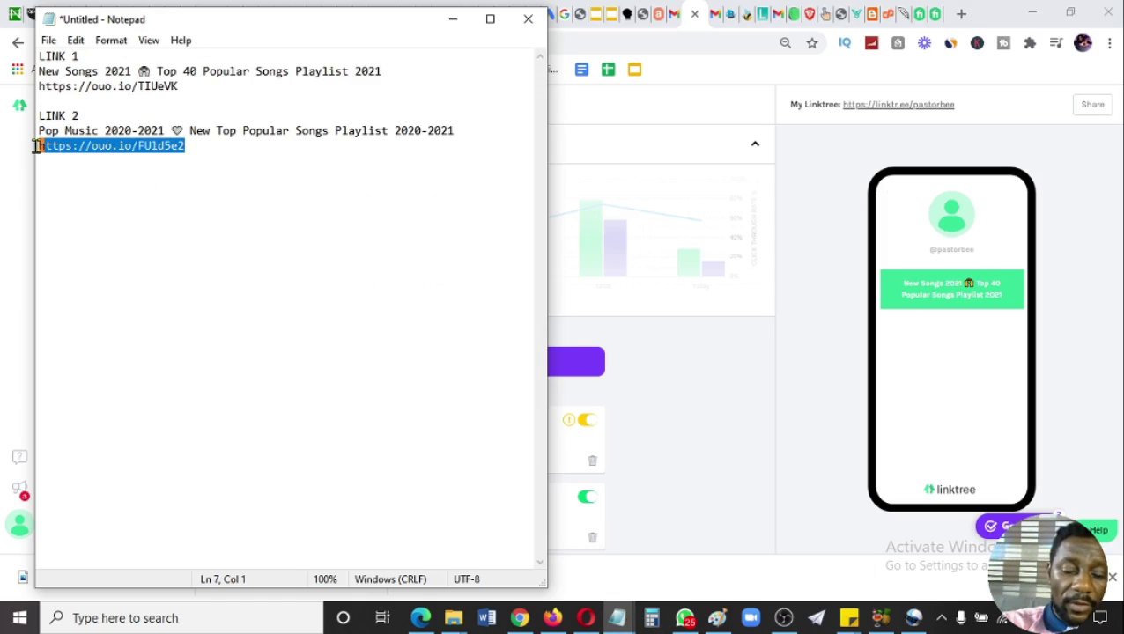
click(696, 421)
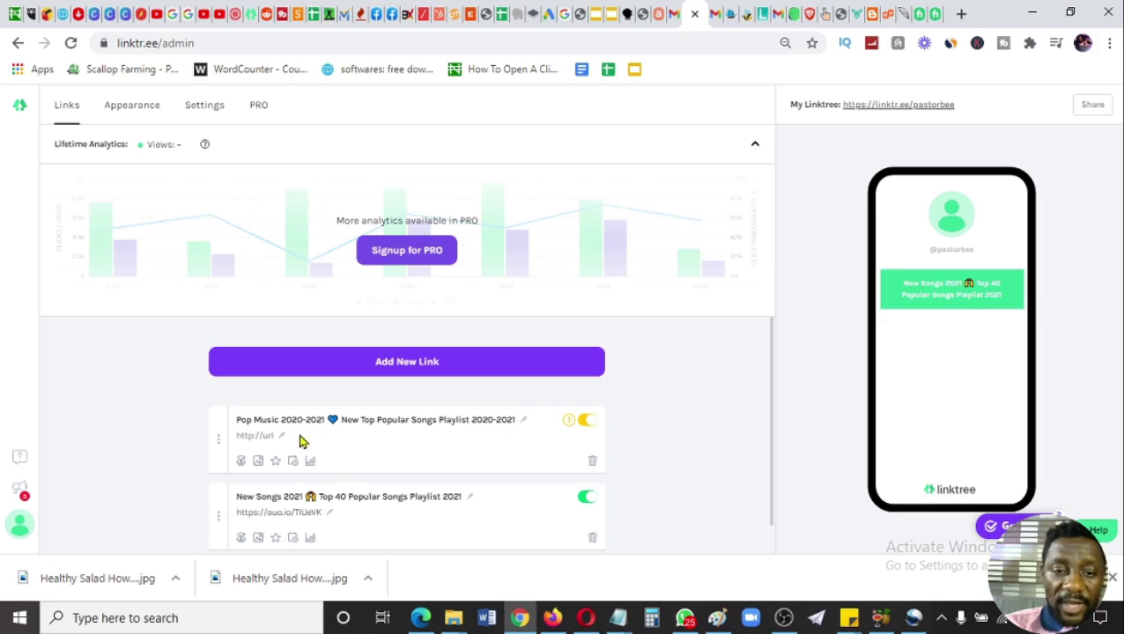
click(278, 436)
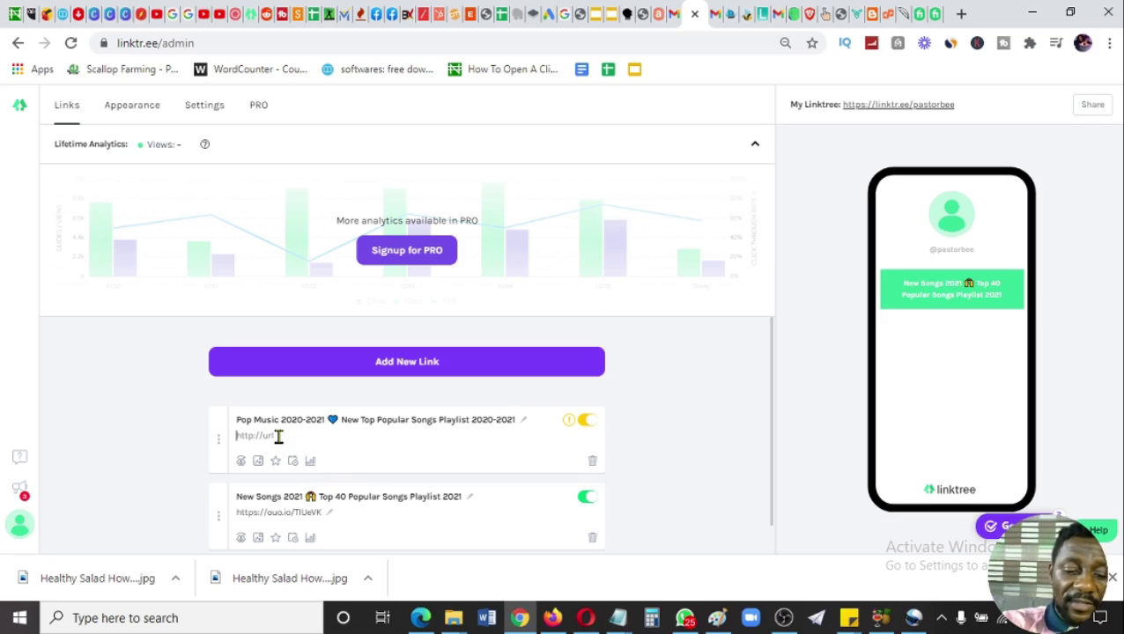
key(ctrl+v)
click(703, 438)
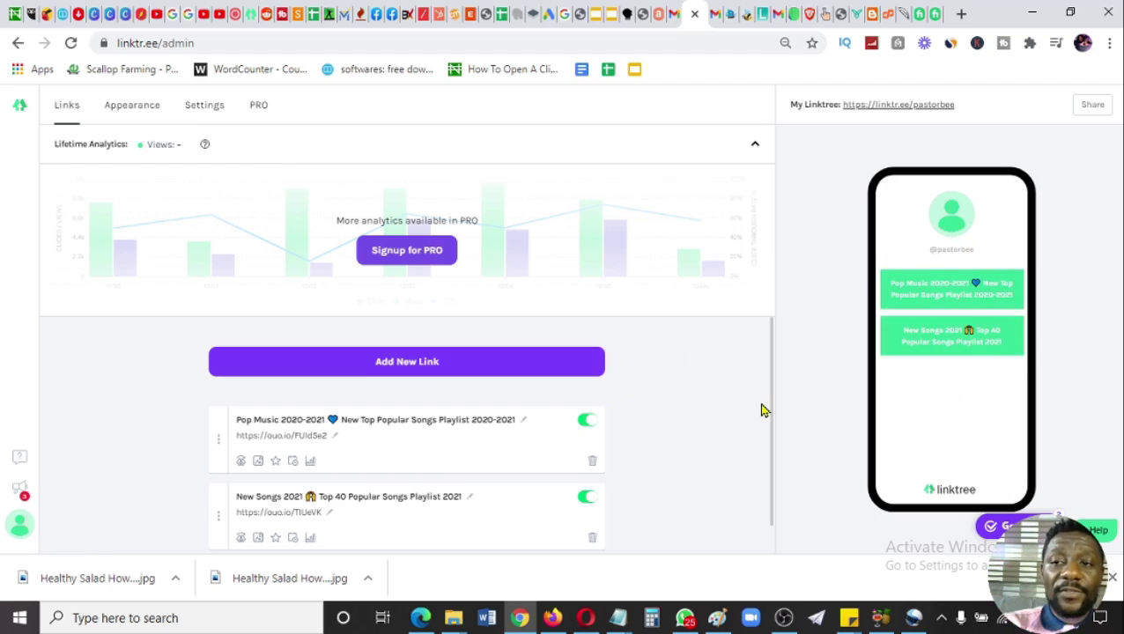
drag(953, 104, 861, 103)
click(790, 108)
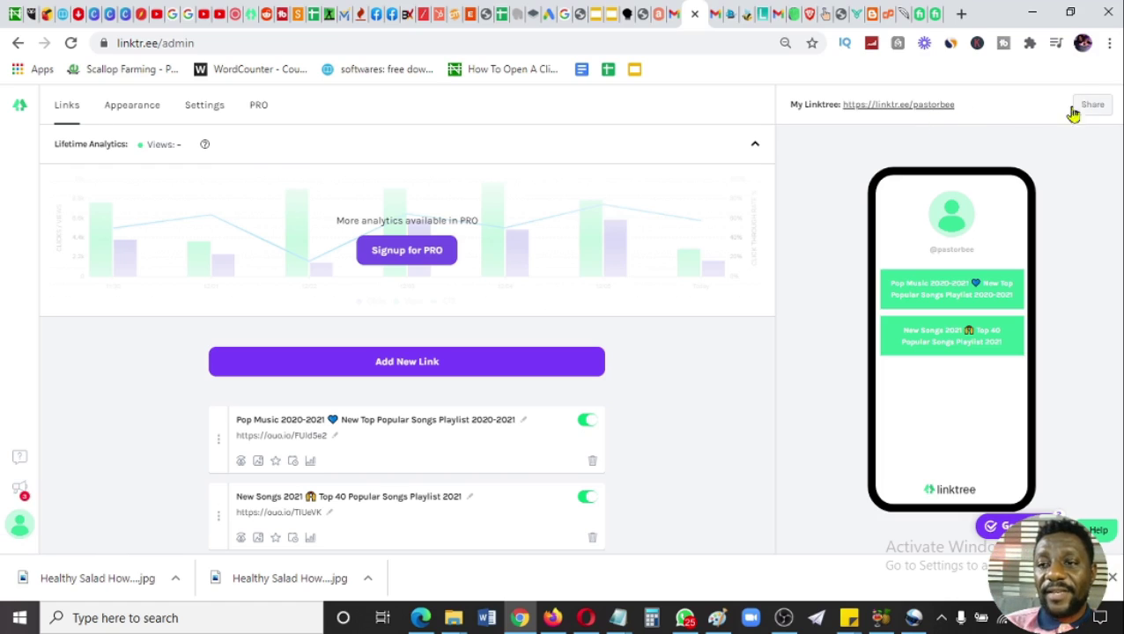
- Copy the public Linktree profile address and start a new line below the links in Notepad
drag(954, 104, 843, 106)
key(ctrl+c)
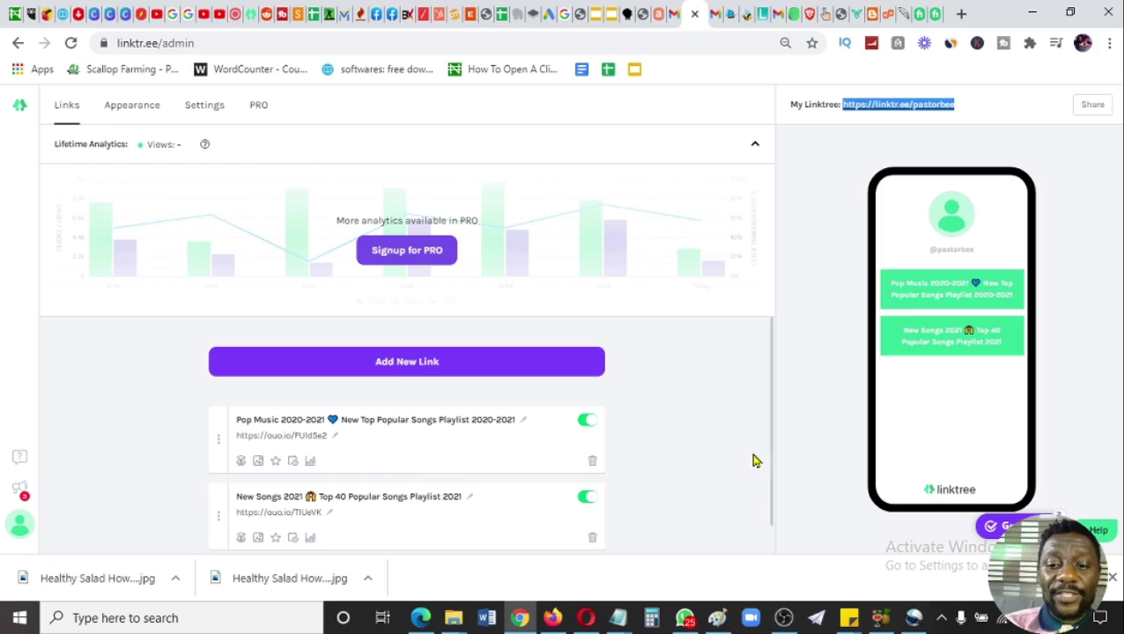
click(617, 617)
click(823, 570)
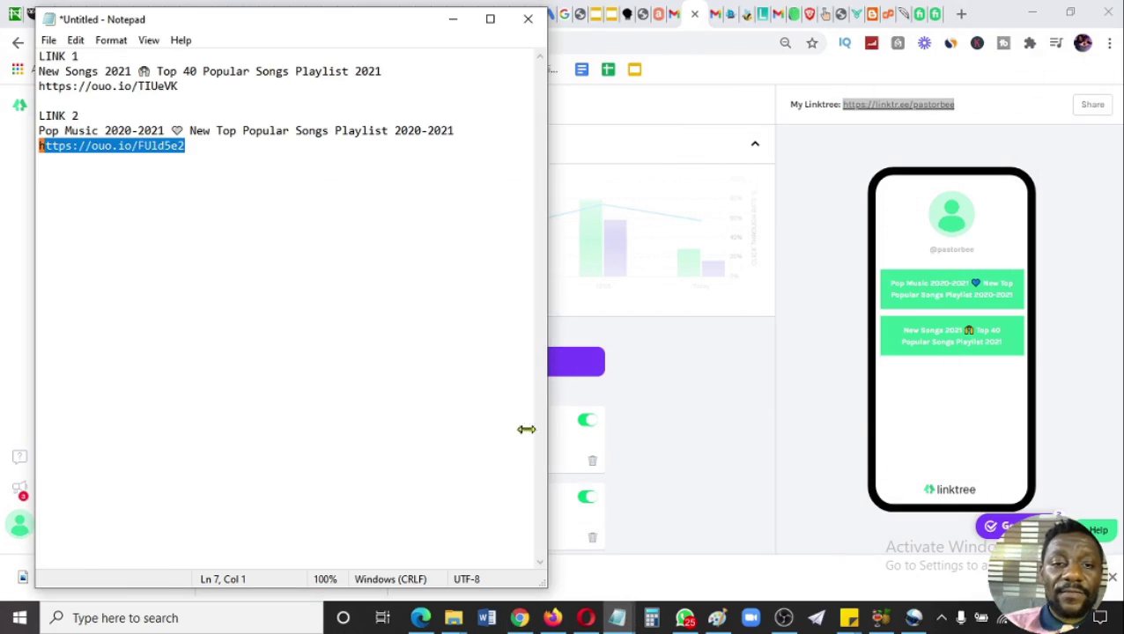
click(255, 243)
key(Return)
key(Return)
key(Return)
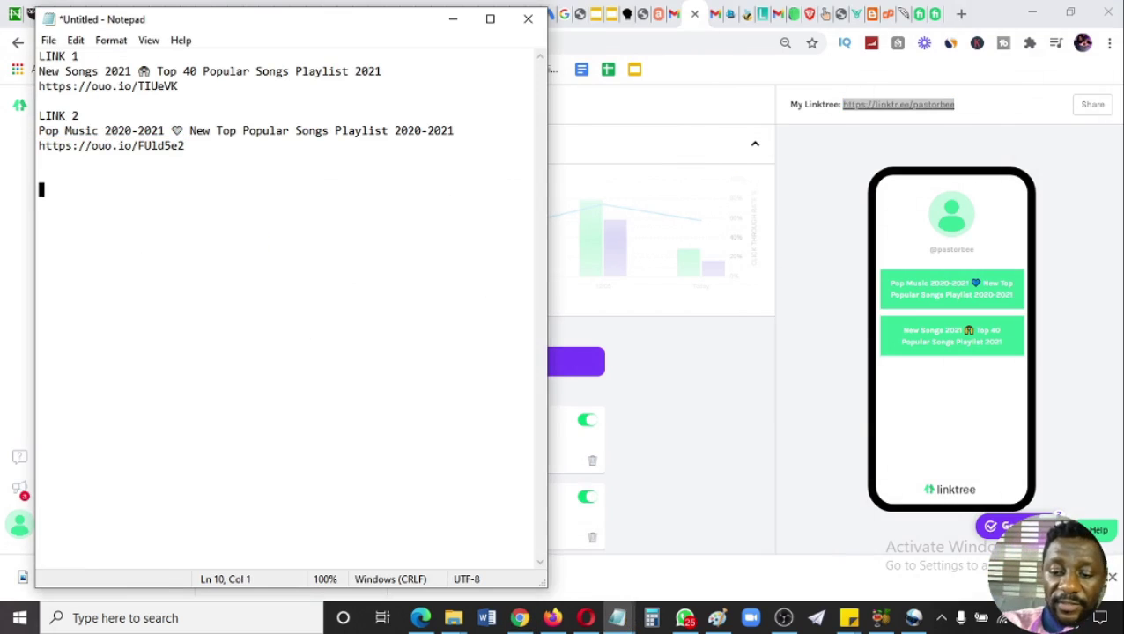
- Add a PLAYLIST LINK heading in Notepad with the Linktree profile address pasted beneath it
text(P)
key(BackSpace)
text(PLAYLIST)
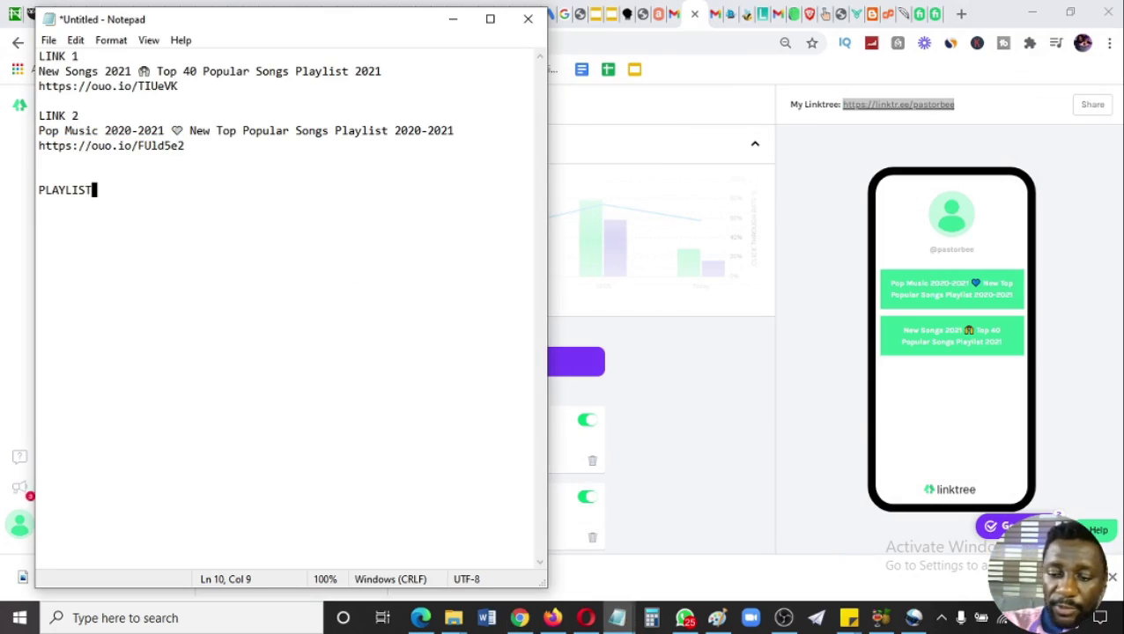
key(Return)
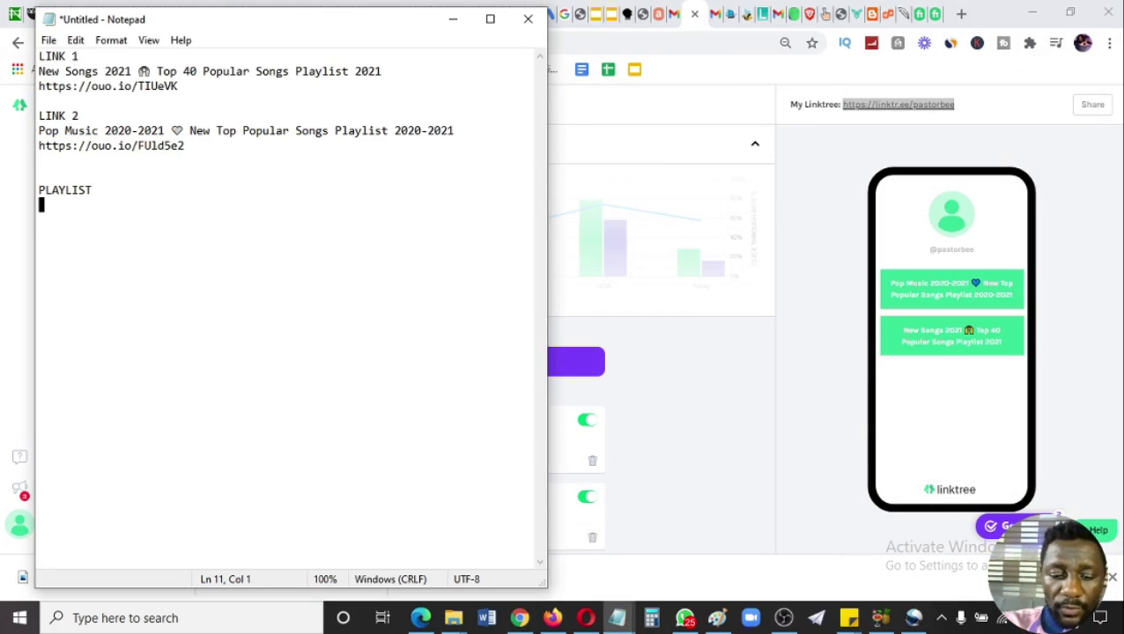
key(ctrl+v)
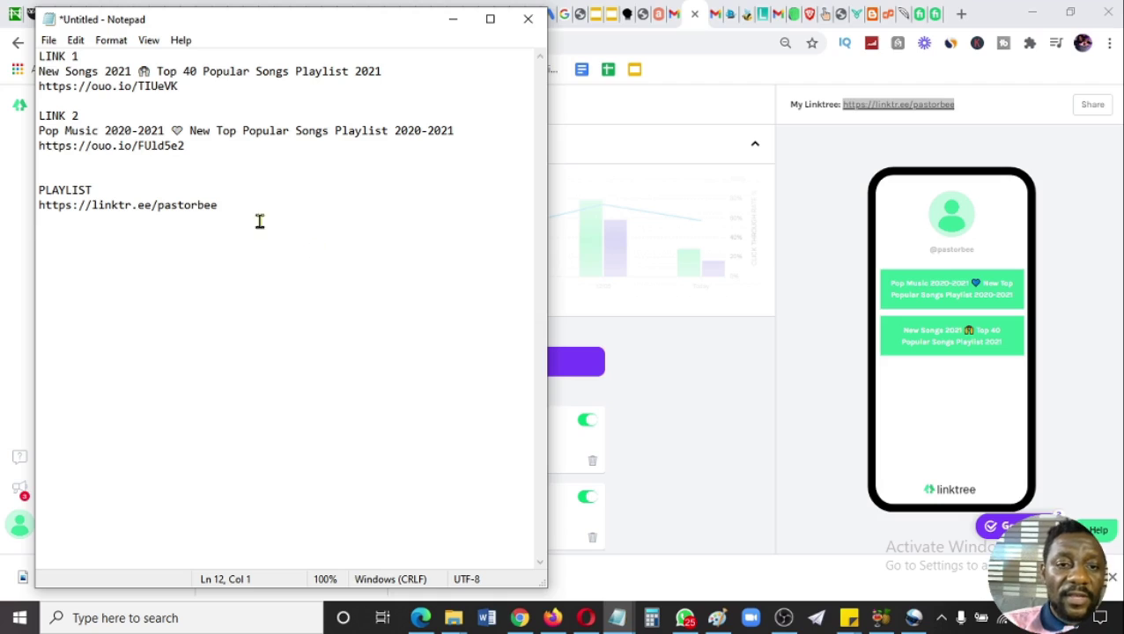
click(106, 188)
text(LINK)
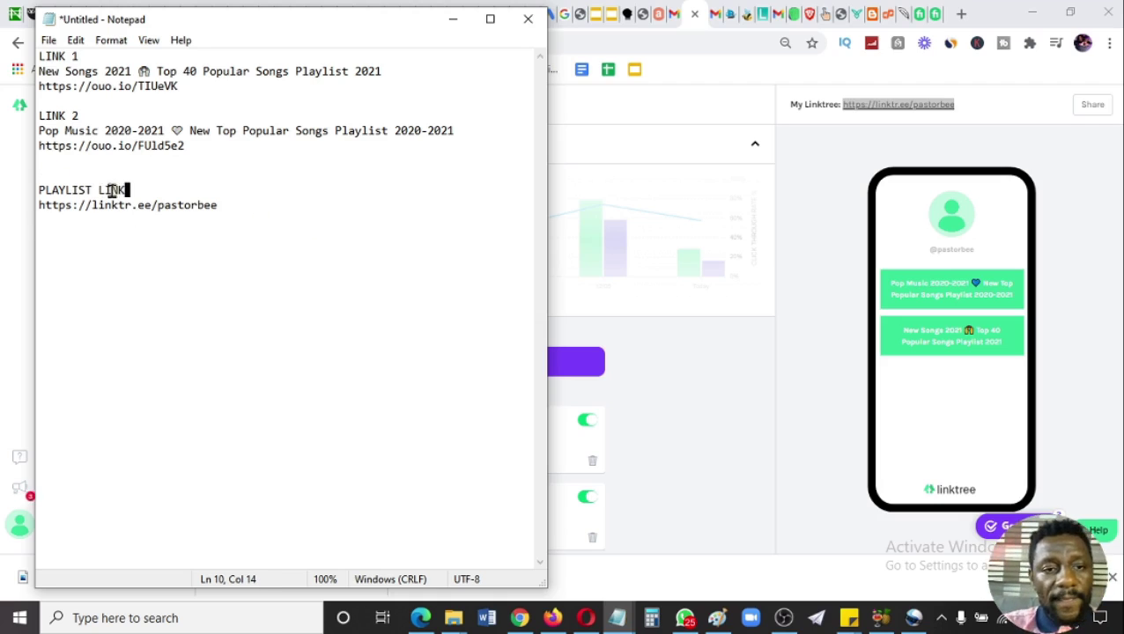
click(268, 328)
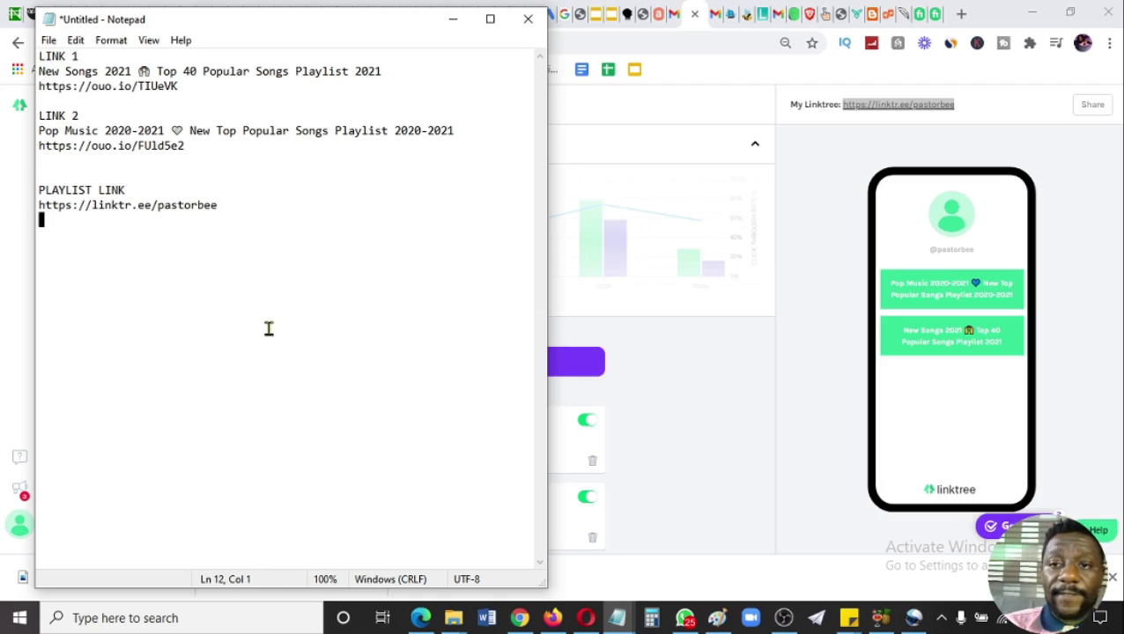
click(908, 227)
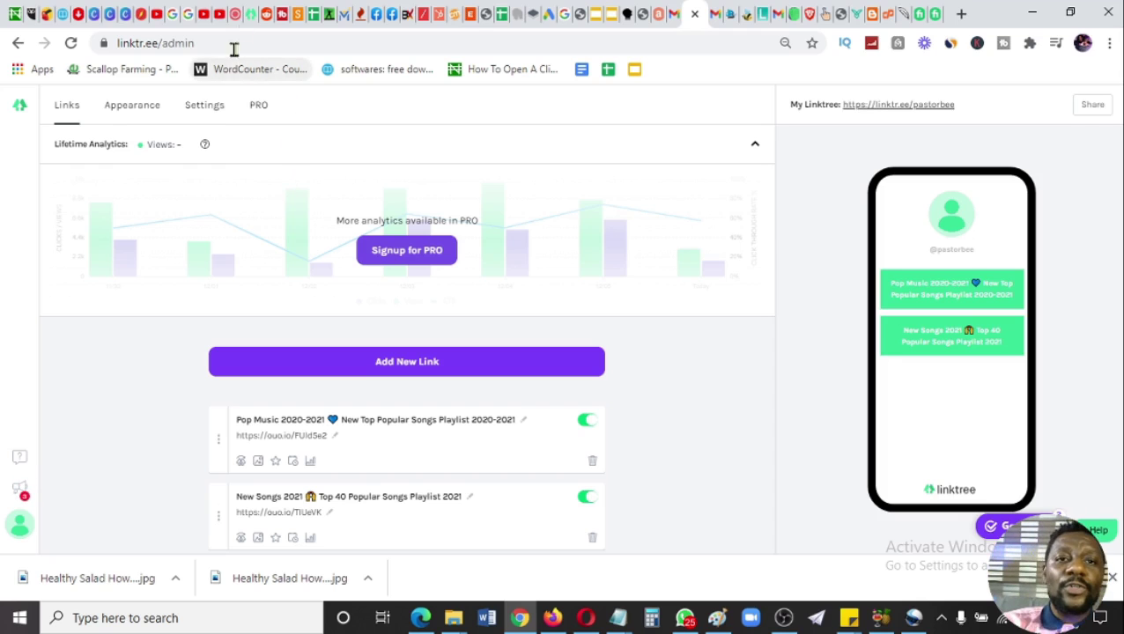
- Switch to the reddit.com tab to bring up Reddit's home page
click(269, 13)
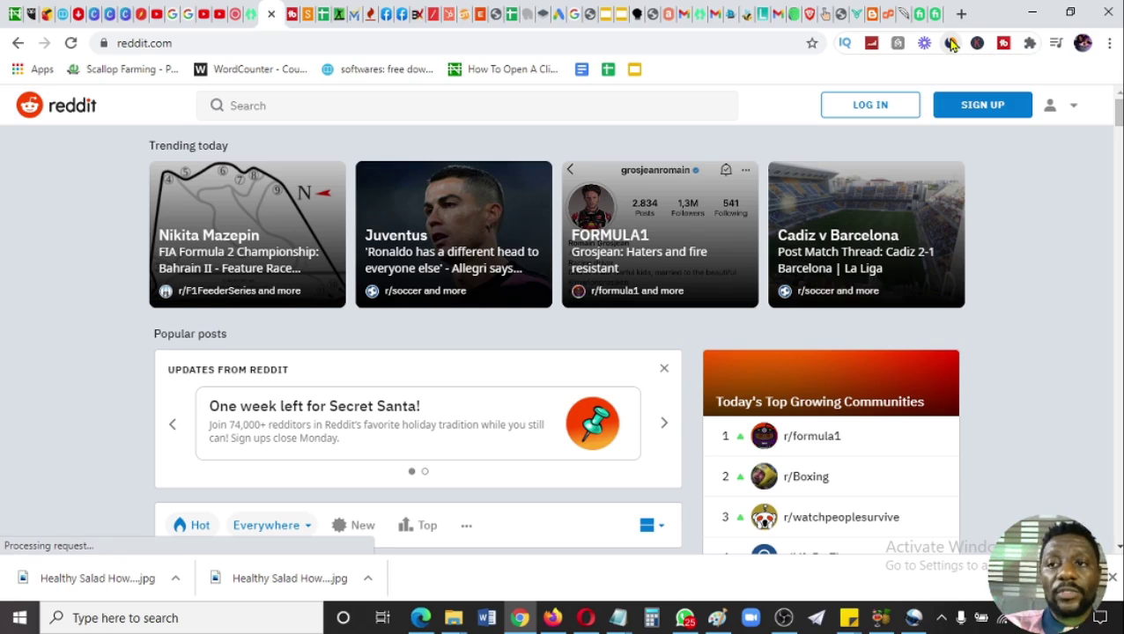
click(951, 44)
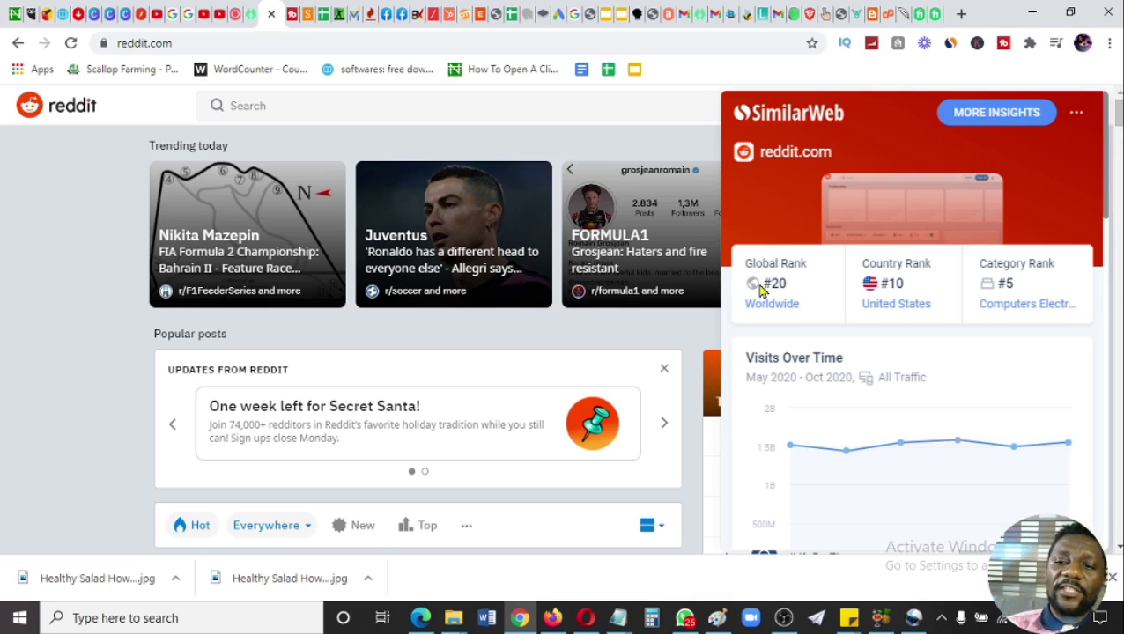
drag(760, 285, 798, 285)
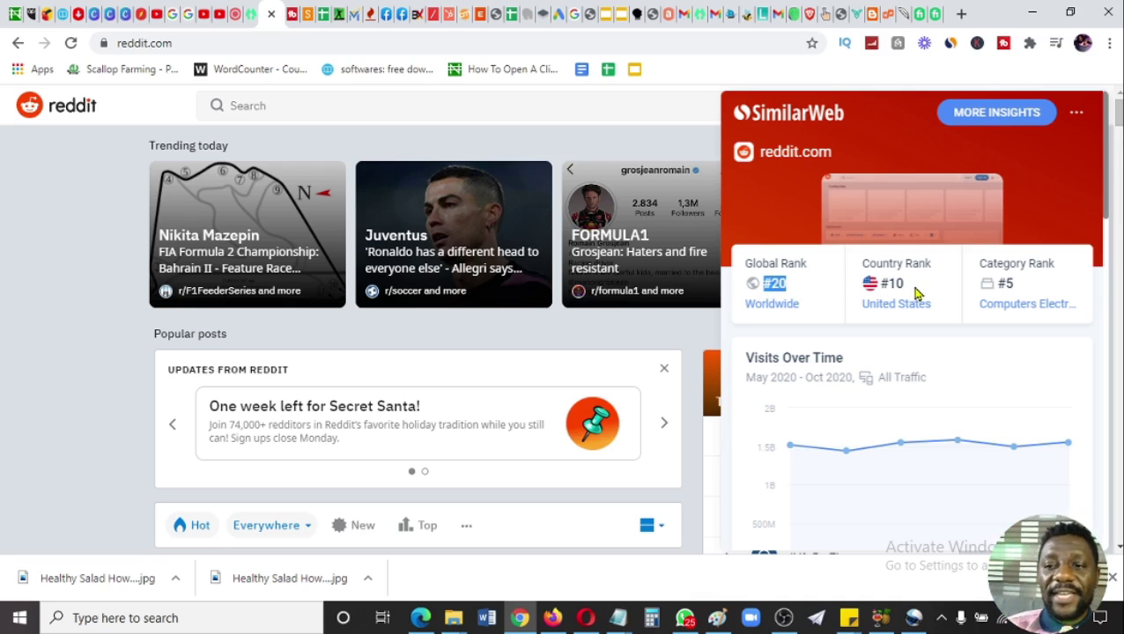
drag(916, 290, 859, 291)
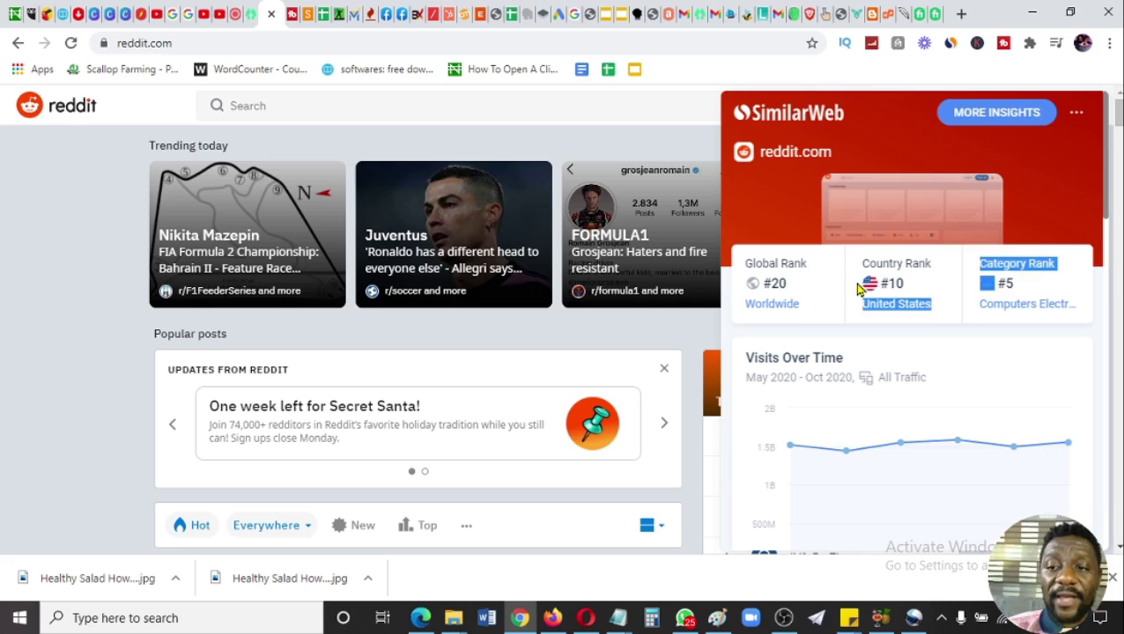
click(920, 288)
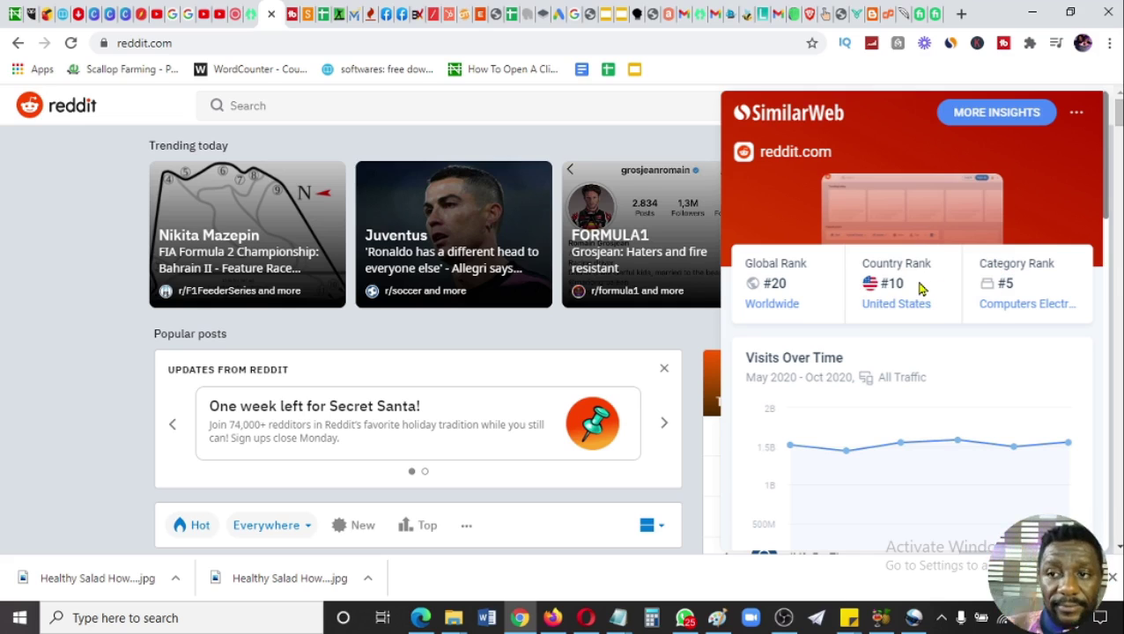
drag(1110, 180, 1107, 284)
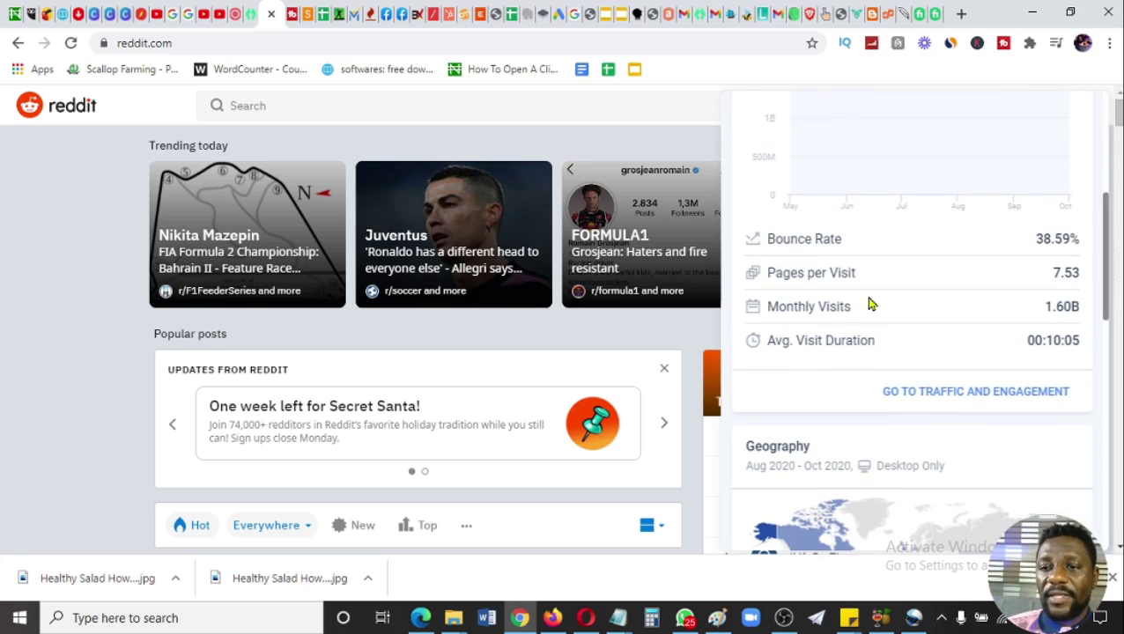
drag(739, 313, 854, 312)
click(870, 317)
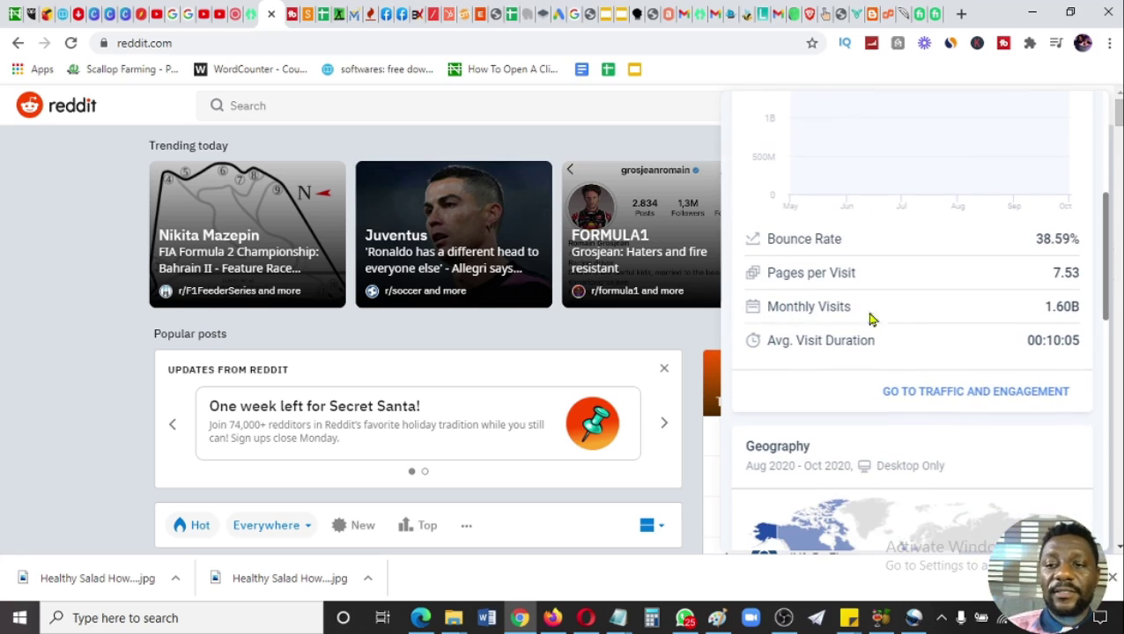
drag(1043, 308, 1083, 317)
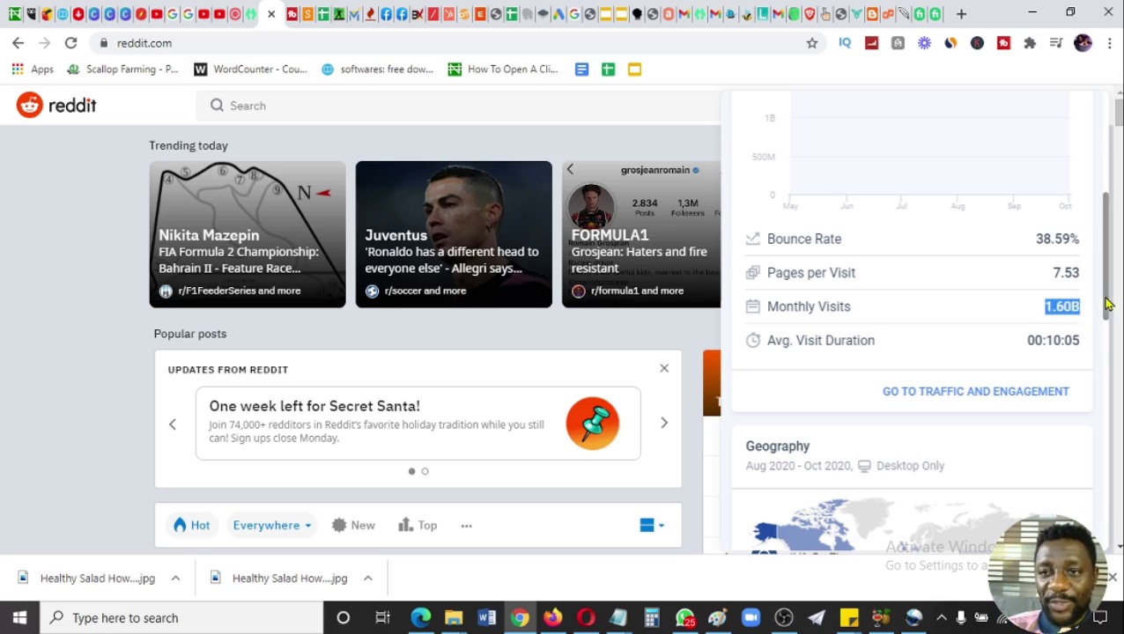
drag(1106, 304, 1107, 332)
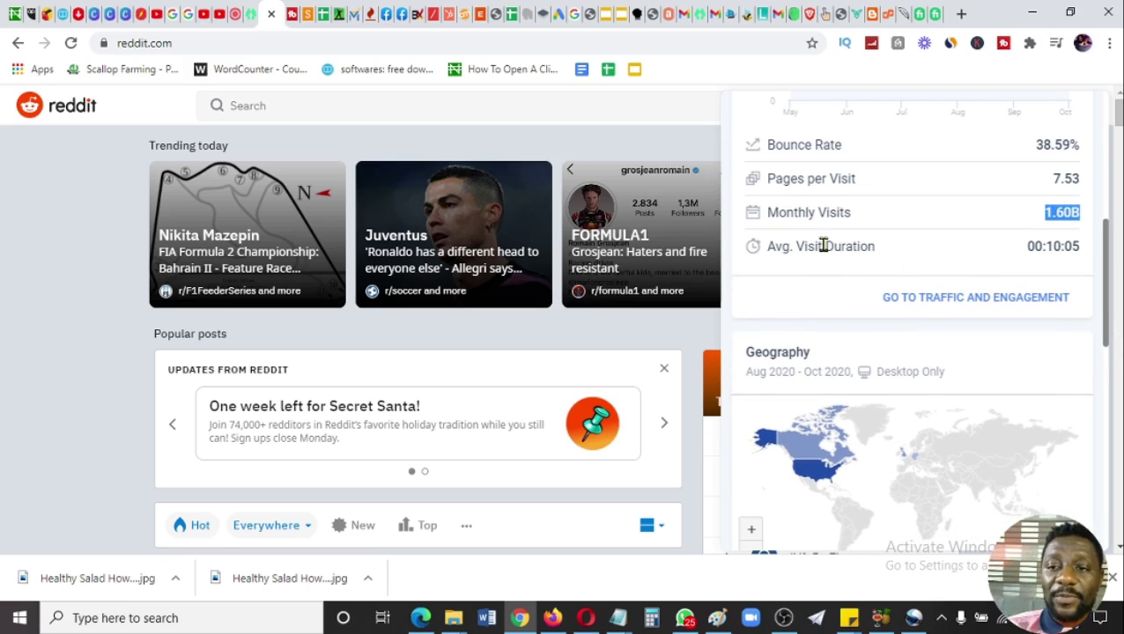
drag(764, 249, 1090, 255)
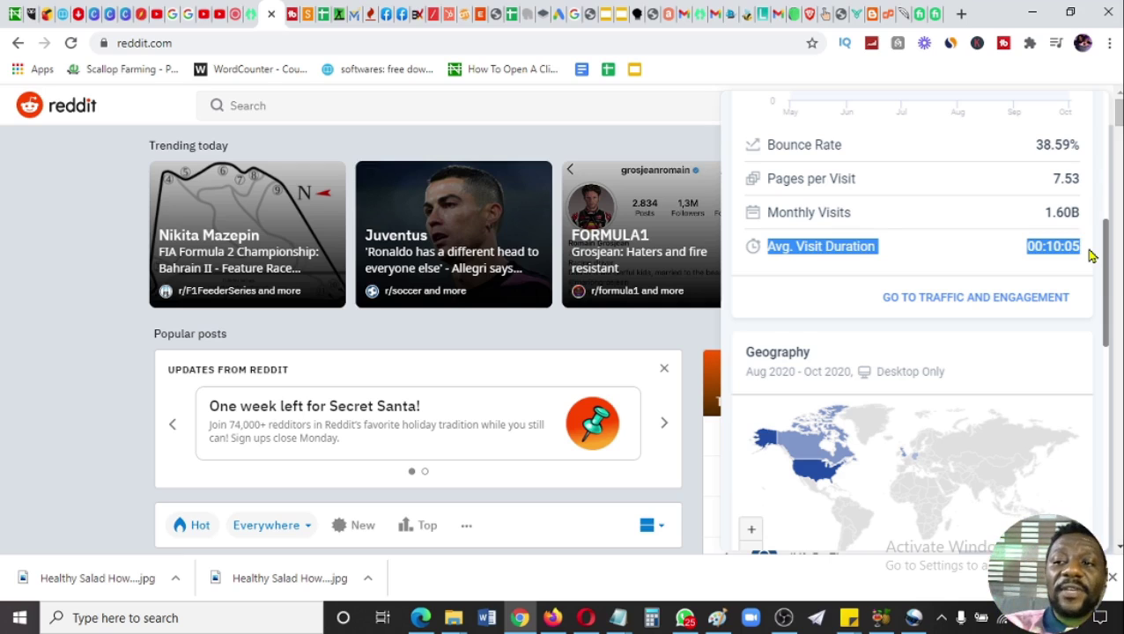
drag(1101, 296, 1102, 386)
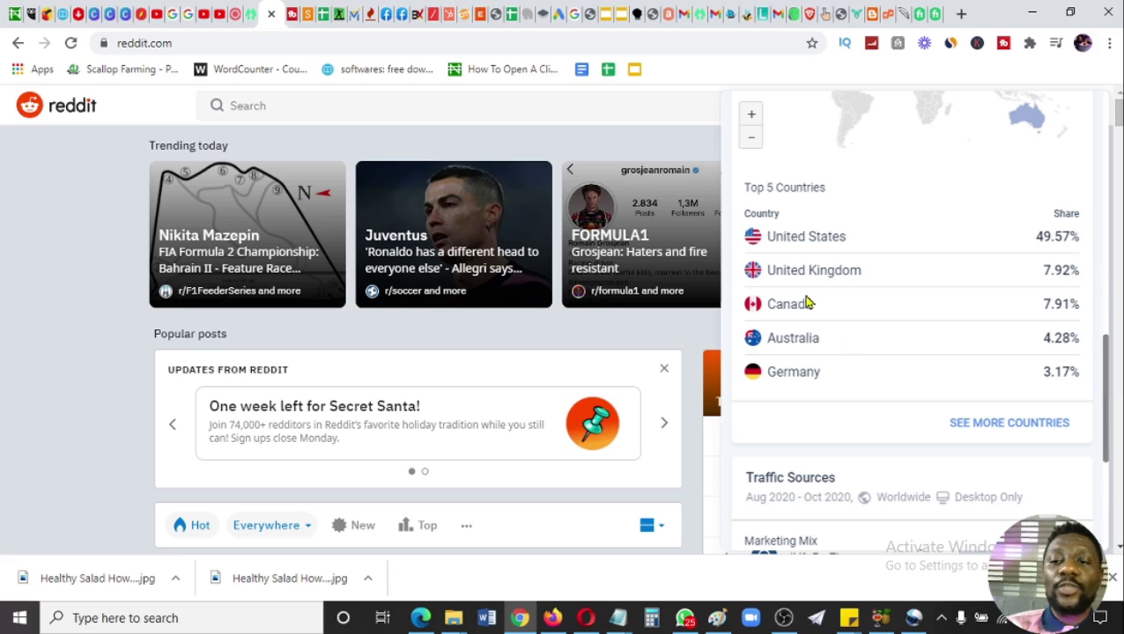
drag(736, 232, 1089, 387)
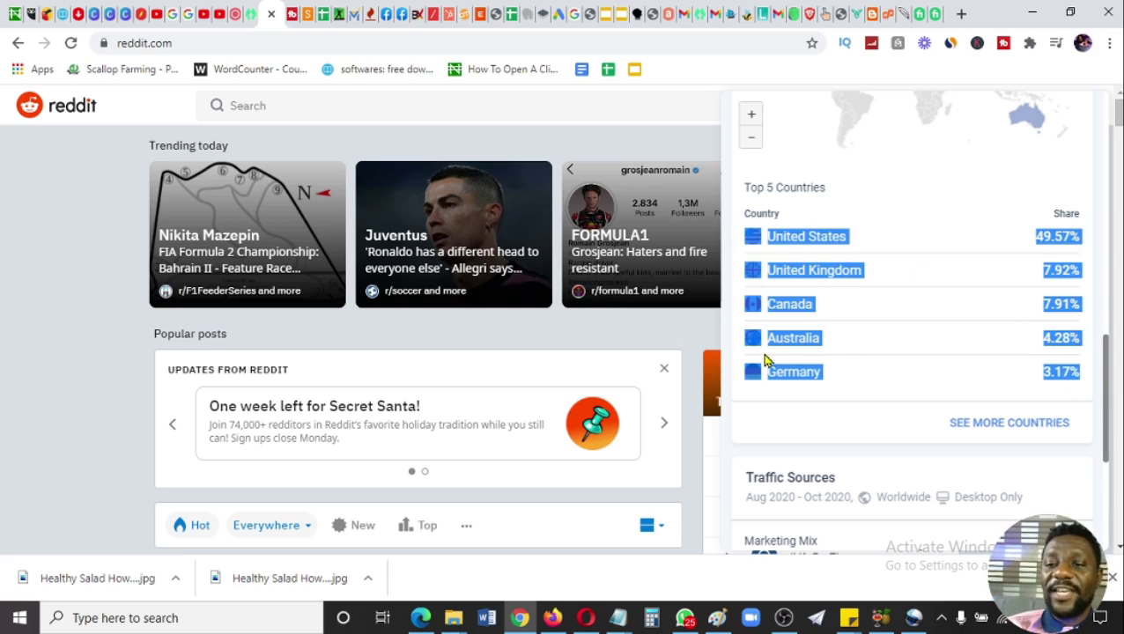
click(941, 346)
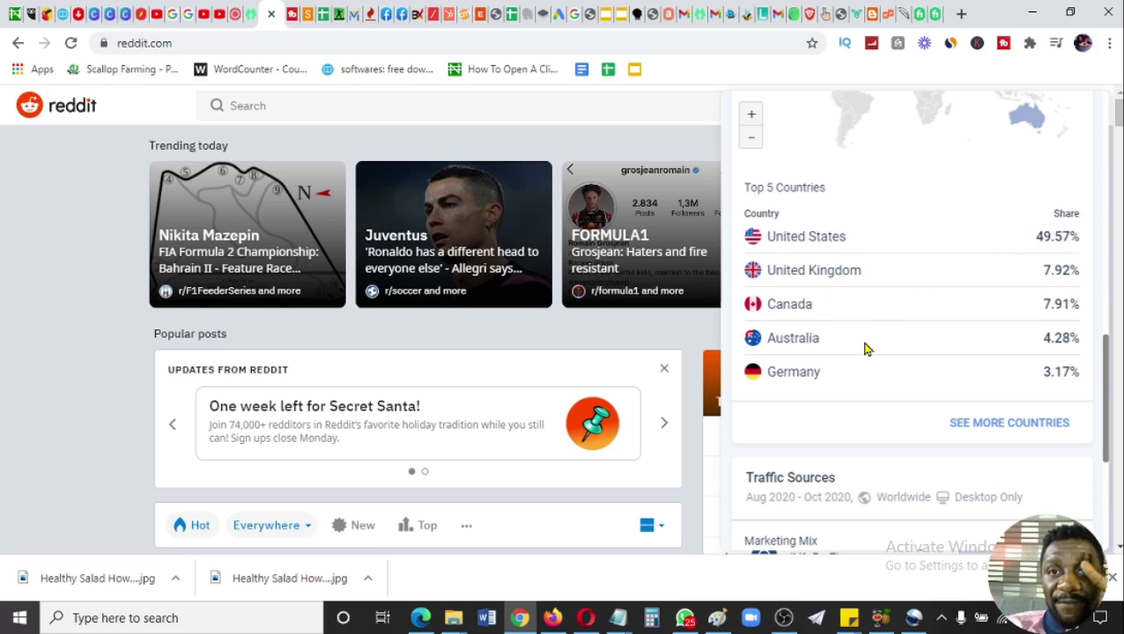
click(643, 130)
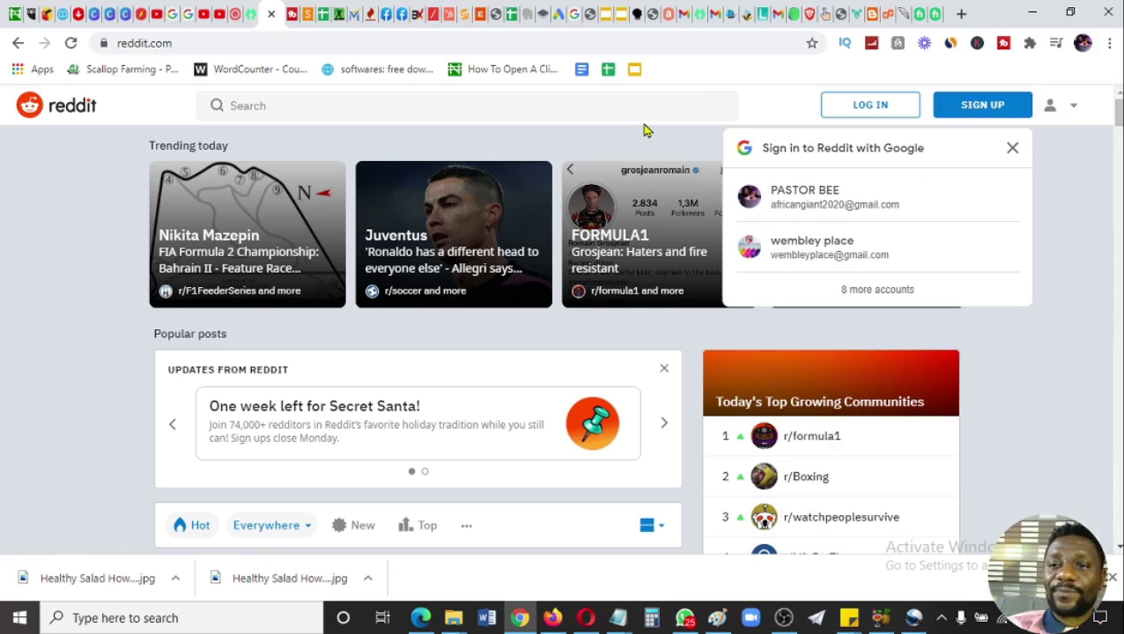
- Start a new Reddit sign-up, fill the e-mail from Chrome autofill, and continue to the username step
click(1013, 147)
click(970, 115)
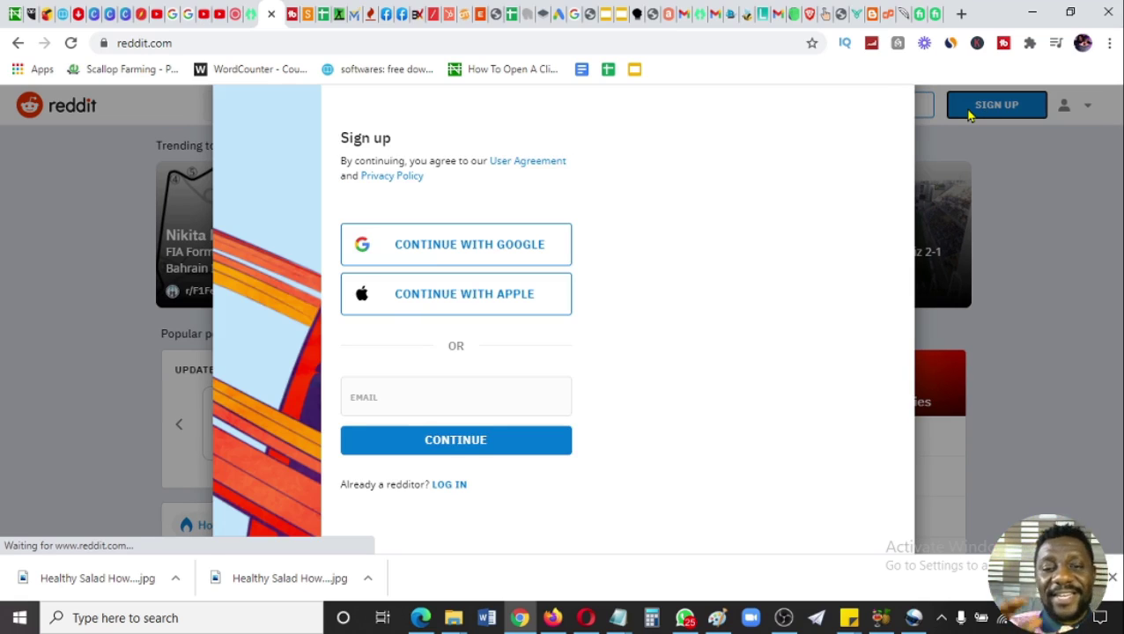
click(458, 389)
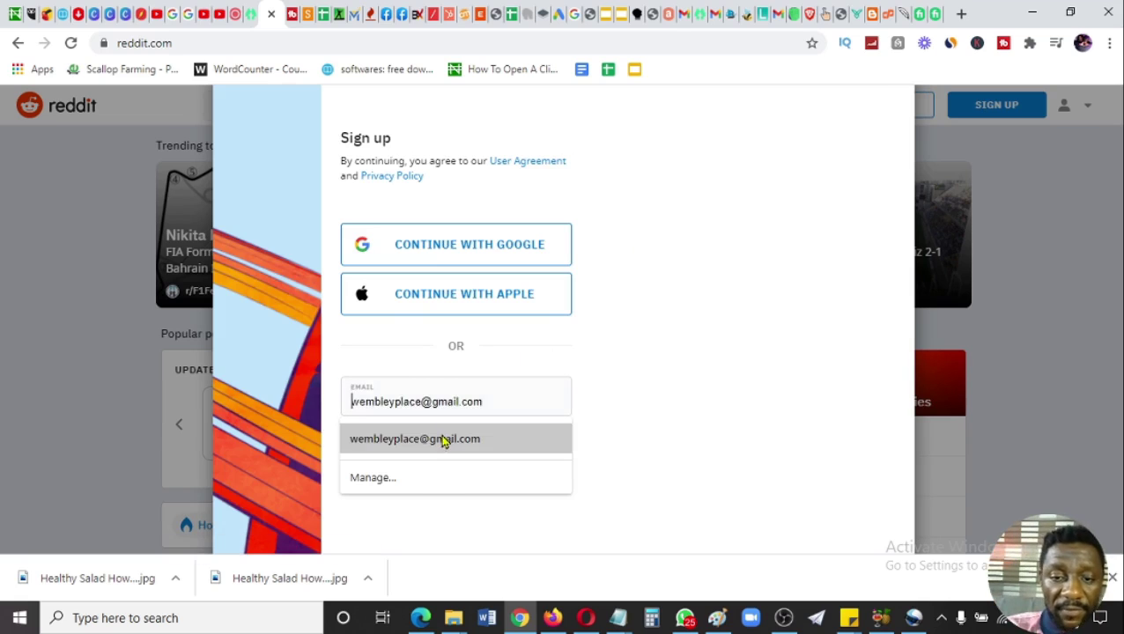
click(445, 439)
click(424, 451)
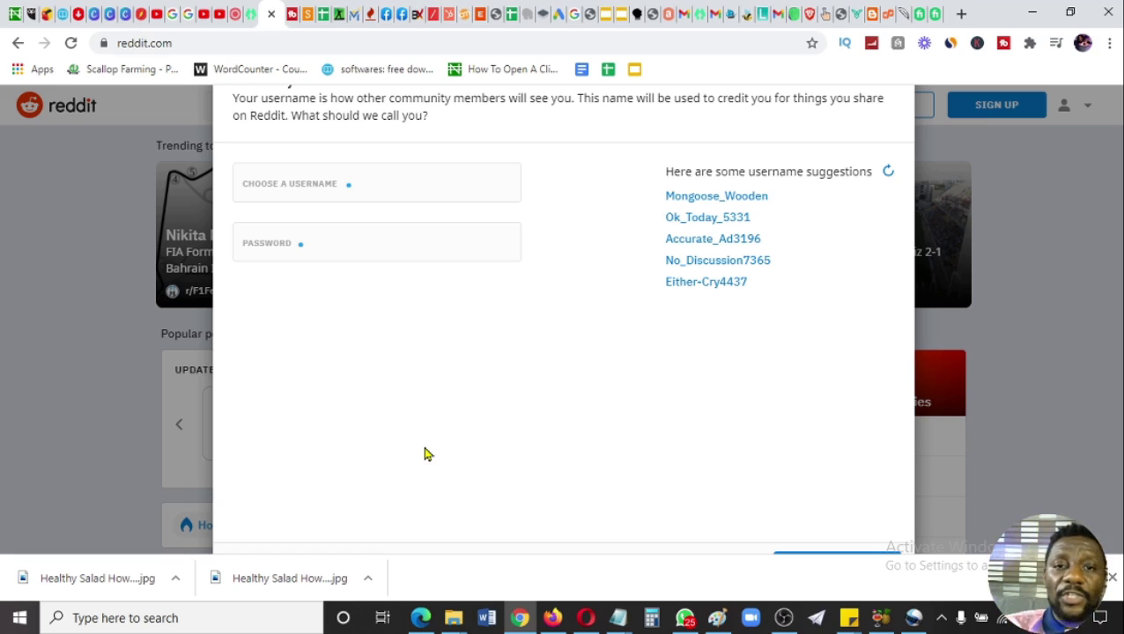
- Fill in the saved username from autofill and enter the account password
click(330, 178)
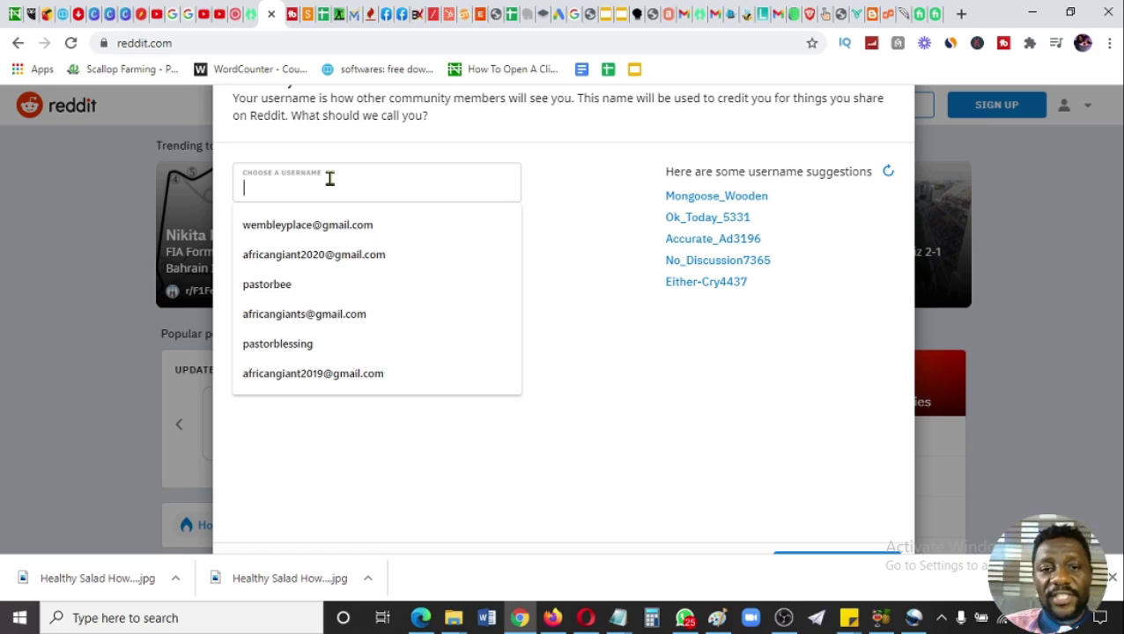
click(299, 286)
click(310, 243)
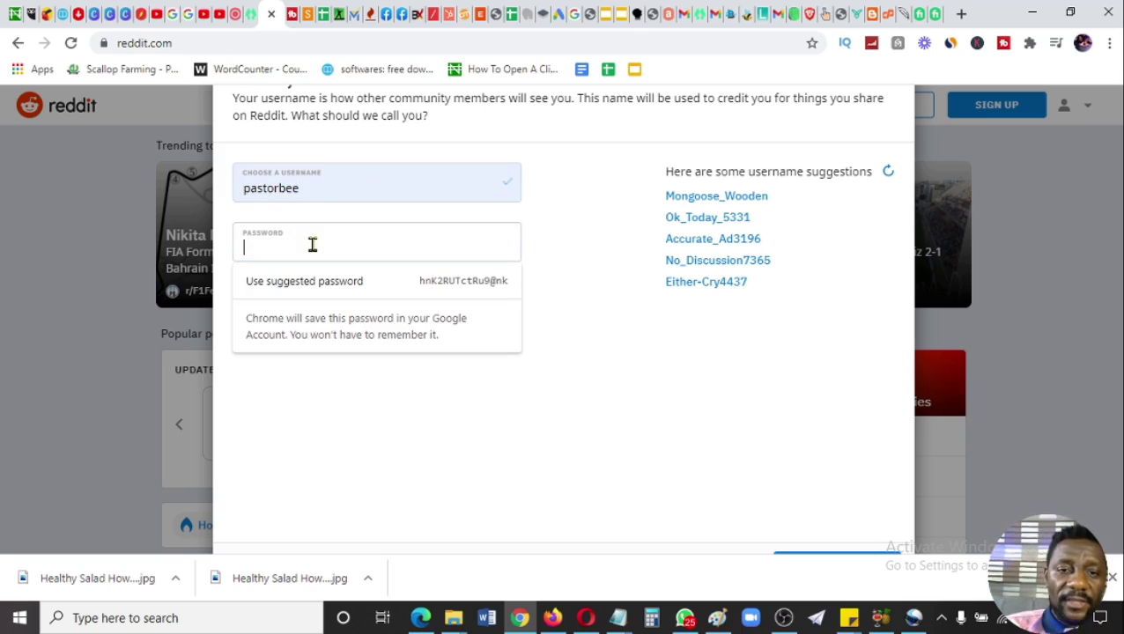
text(p)
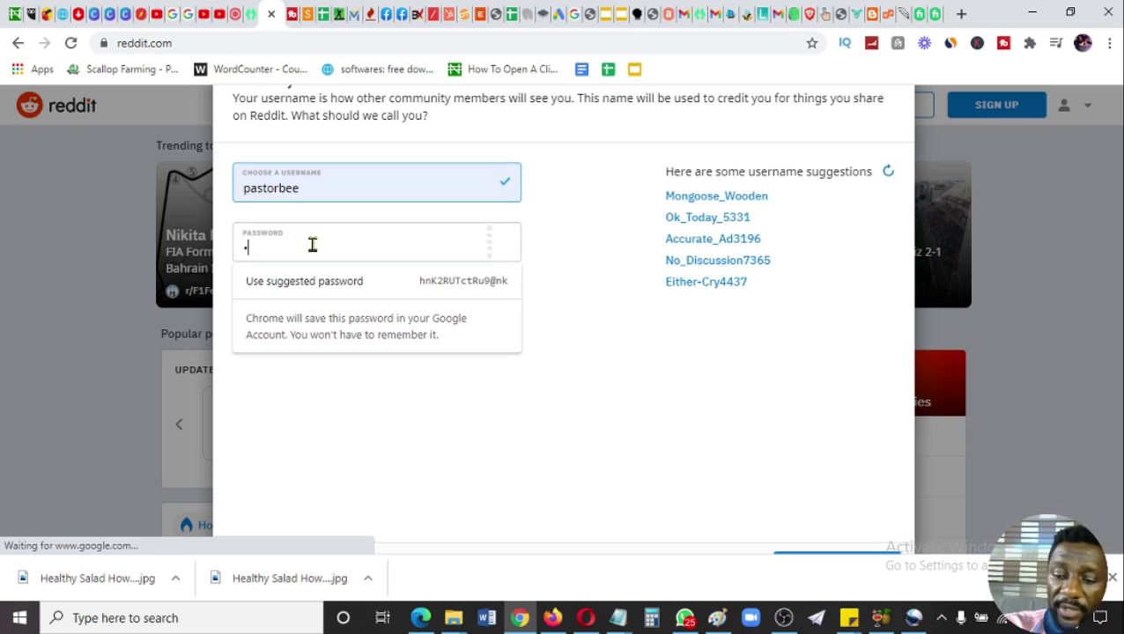
key(BackSpace)
text(•••••)
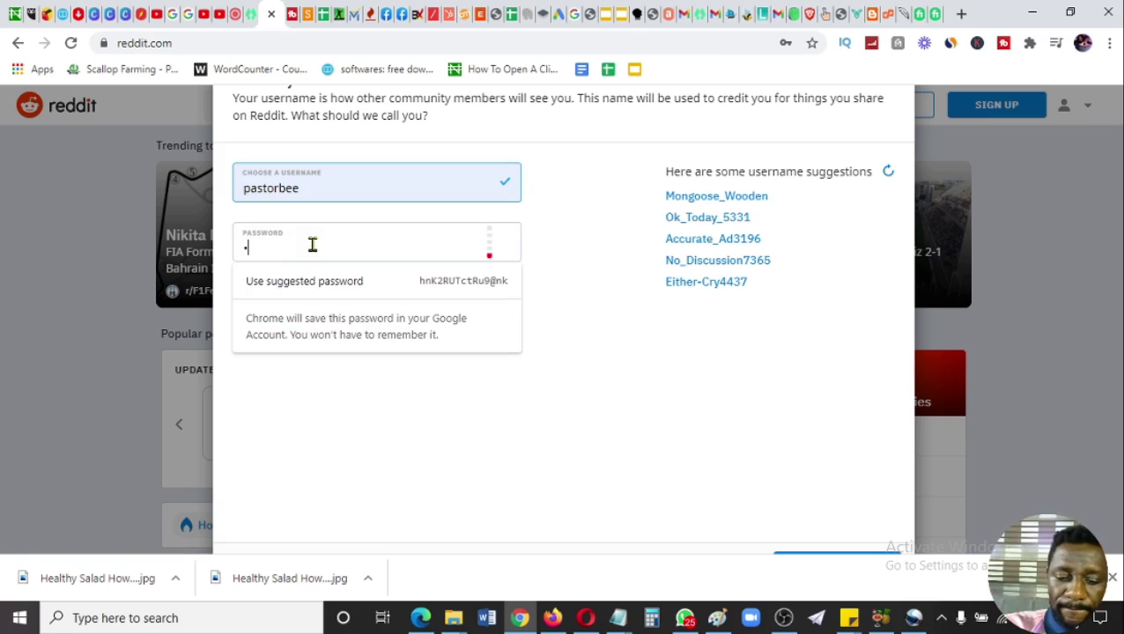
text(•••••••)
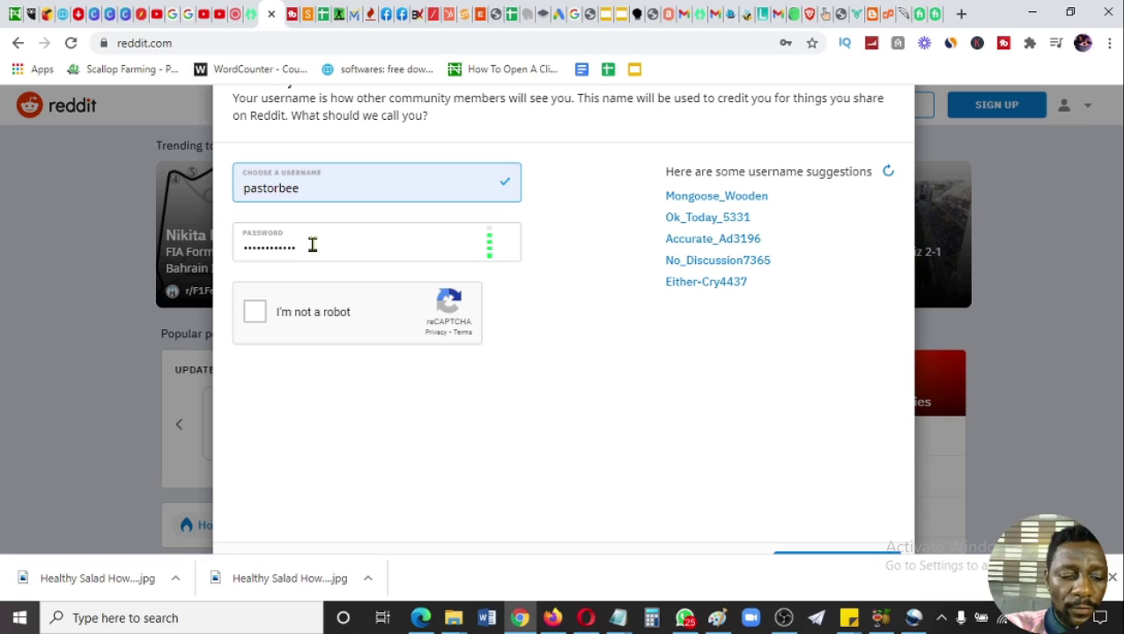
text(•)
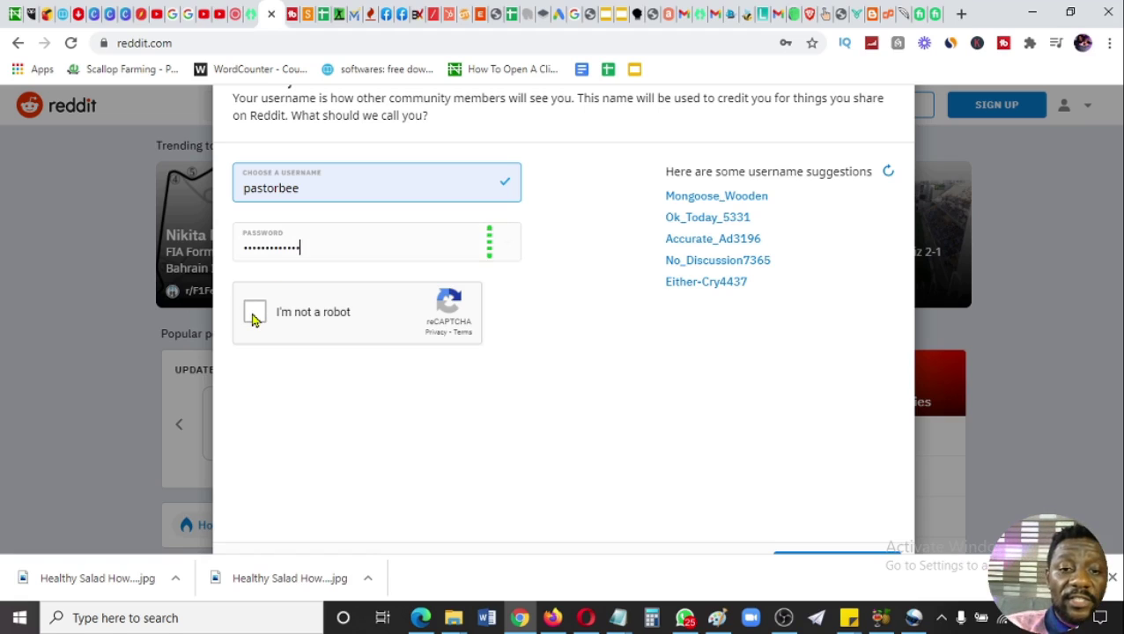
- Pass the I'm not a robot check by selecting the three crosswalk images and verifying
click(253, 319)
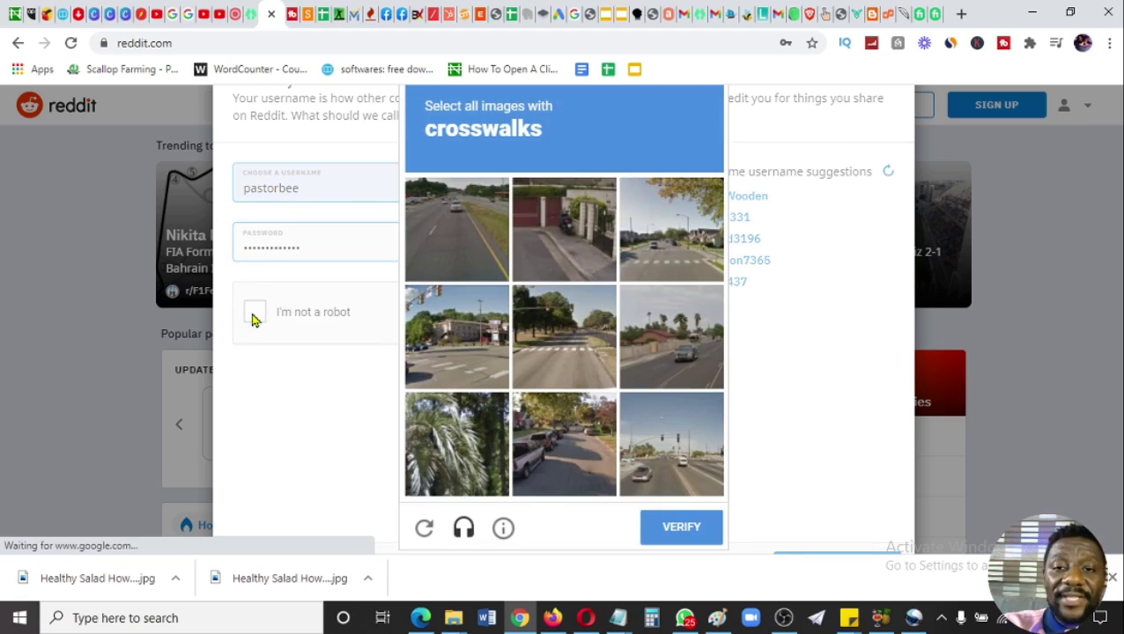
click(487, 333)
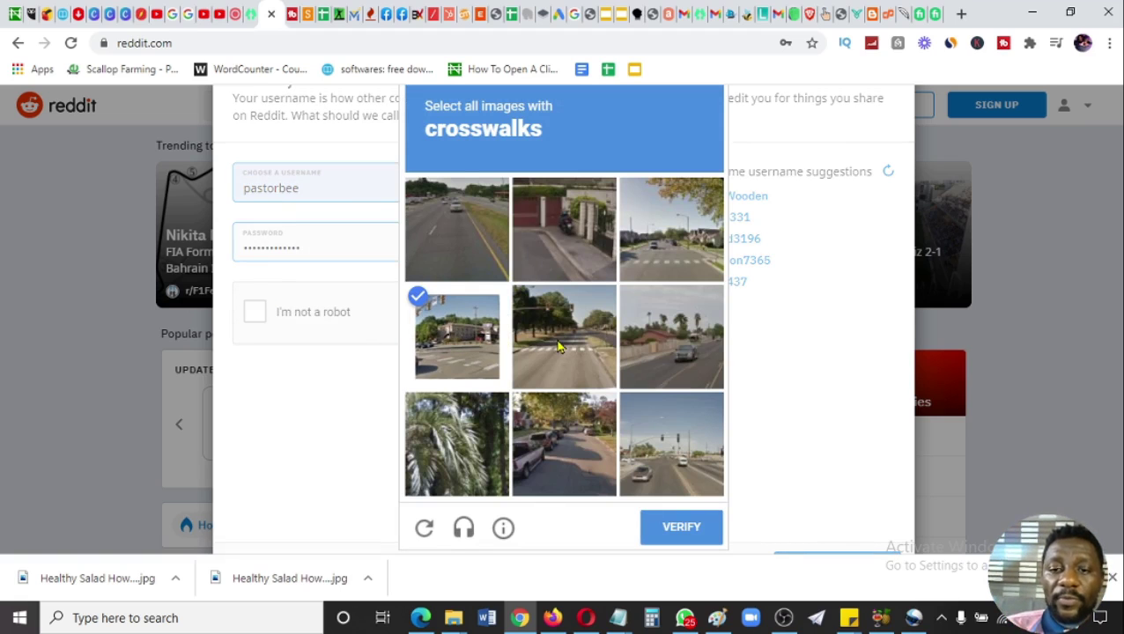
click(560, 346)
click(670, 256)
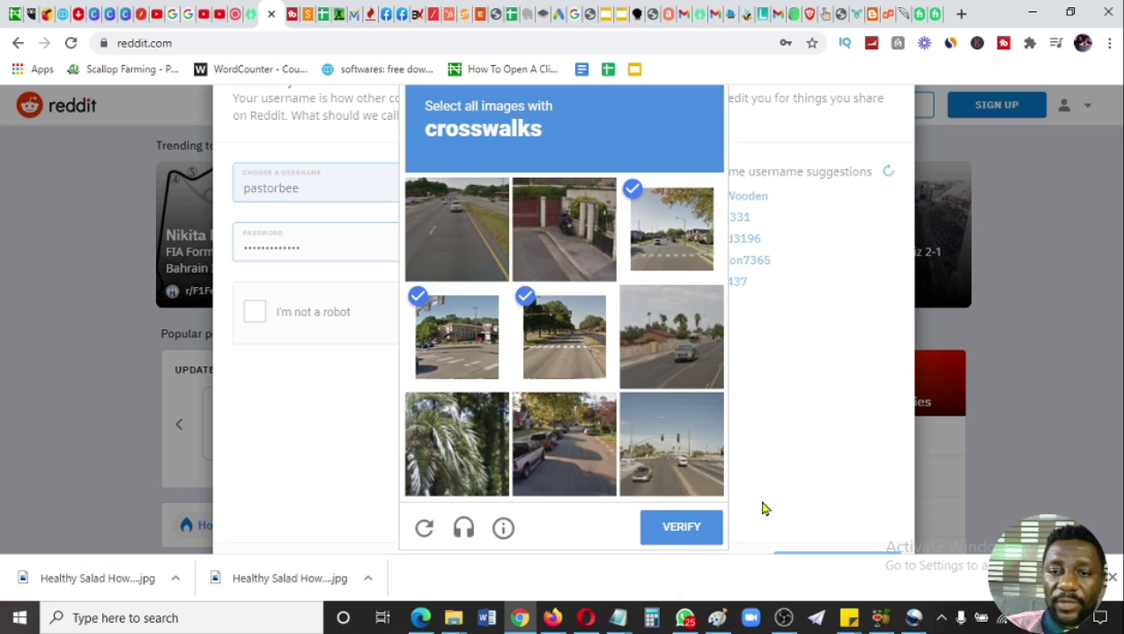
click(693, 539)
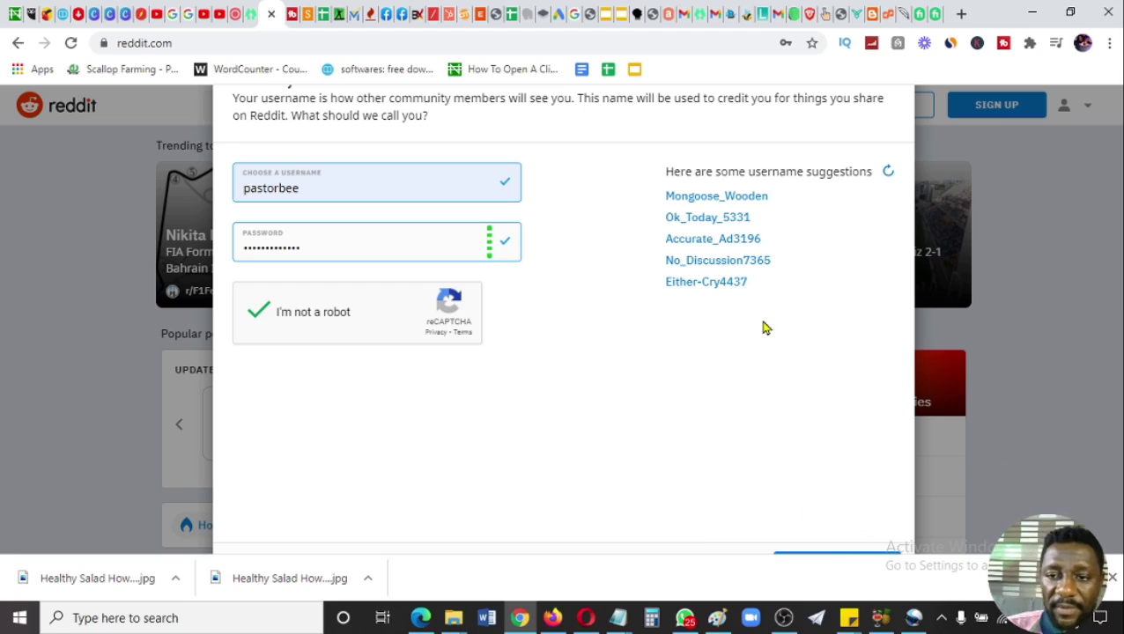
key(ctrl+minus)
key(ctrl+minus)
key(ctrl+minus)
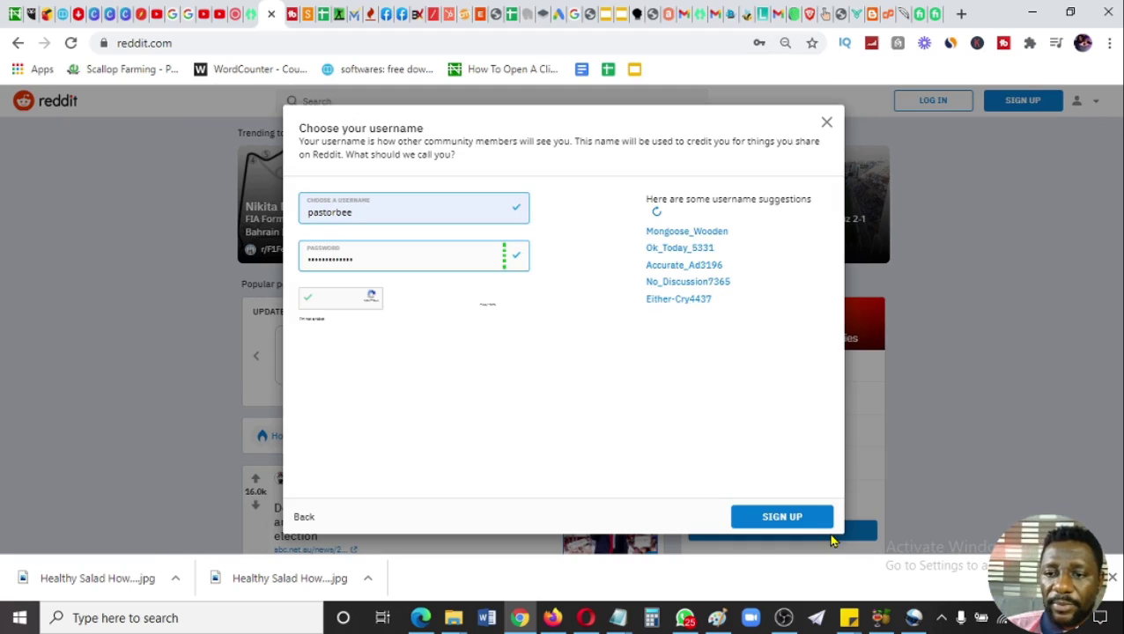
- Submit the sign-up form and save the new password in Chrome
click(775, 506)
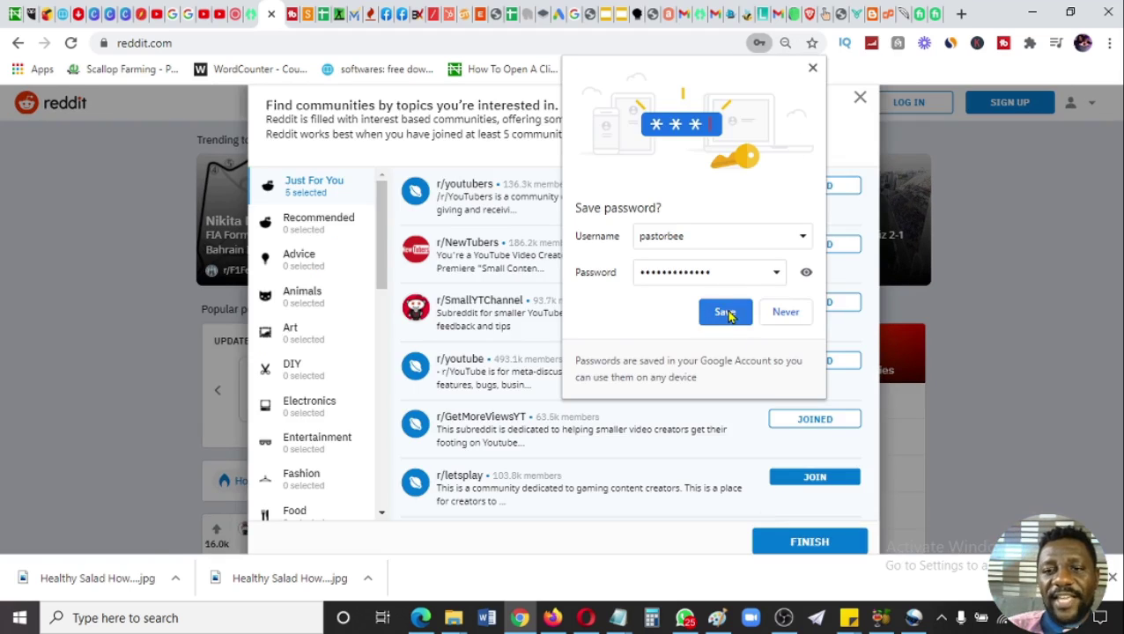
click(727, 313)
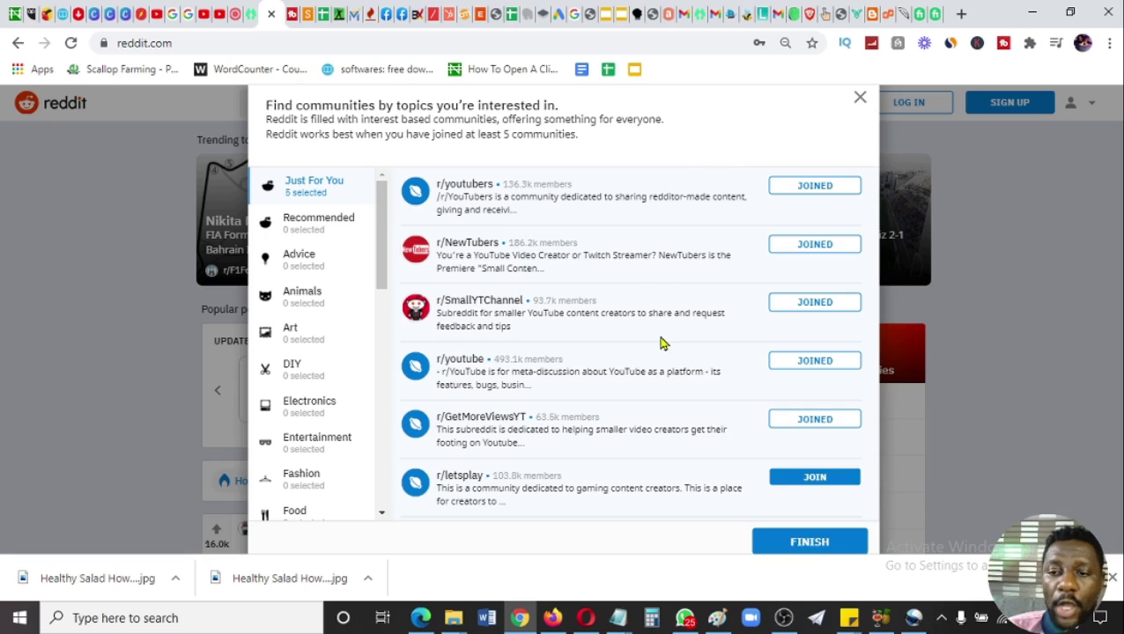
click(804, 541)
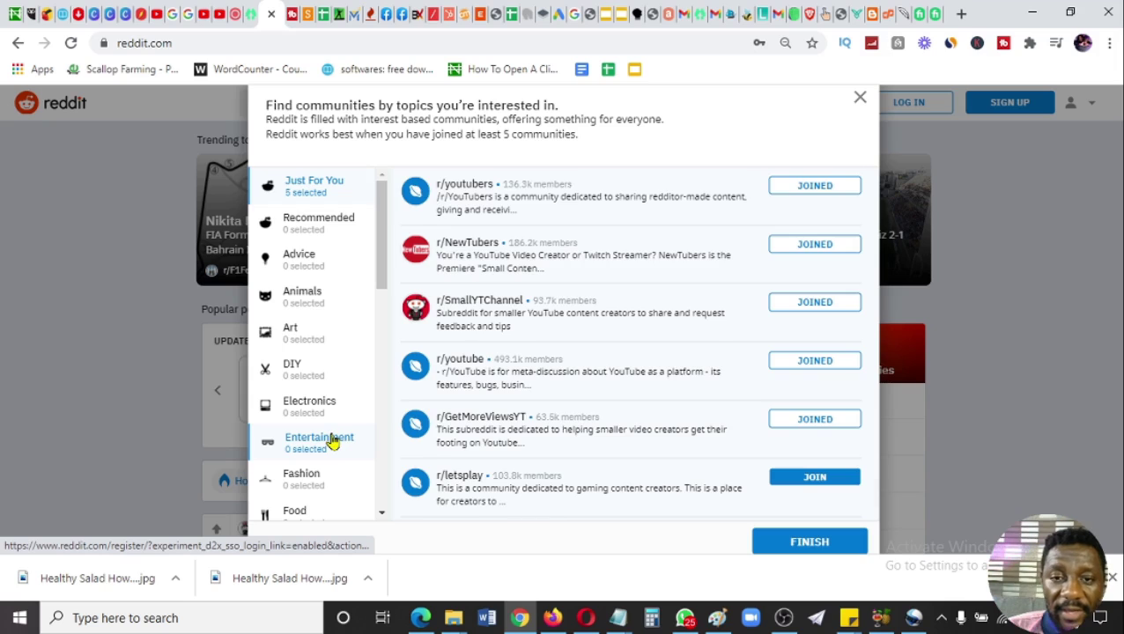
- Join r/Music from the Entertainment communities and finish sign-up
click(331, 442)
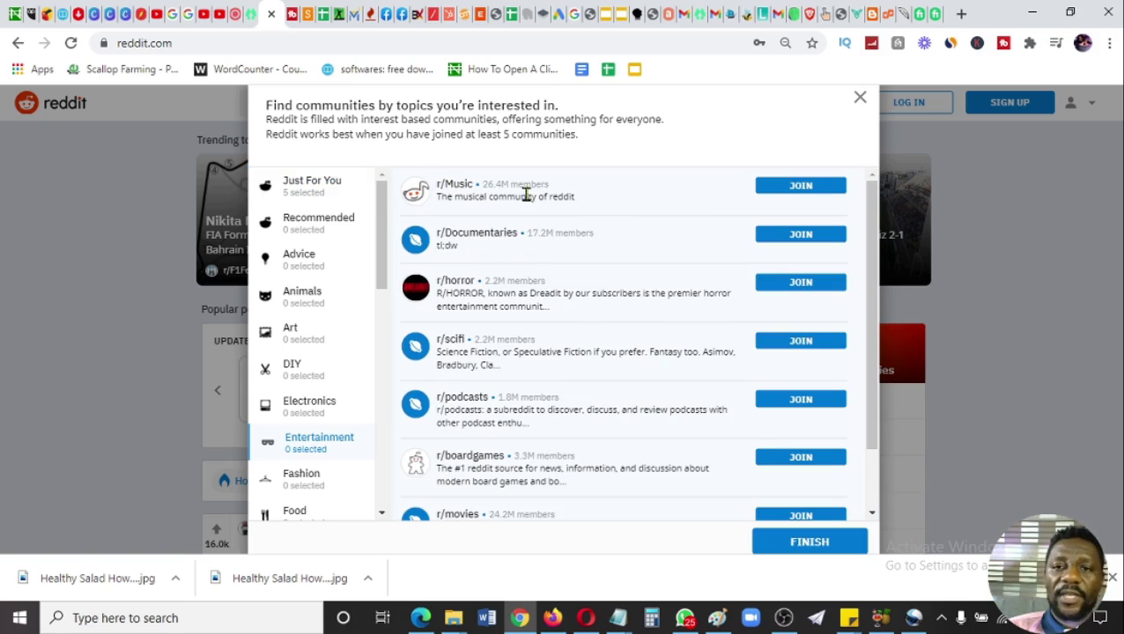
drag(548, 183, 483, 187)
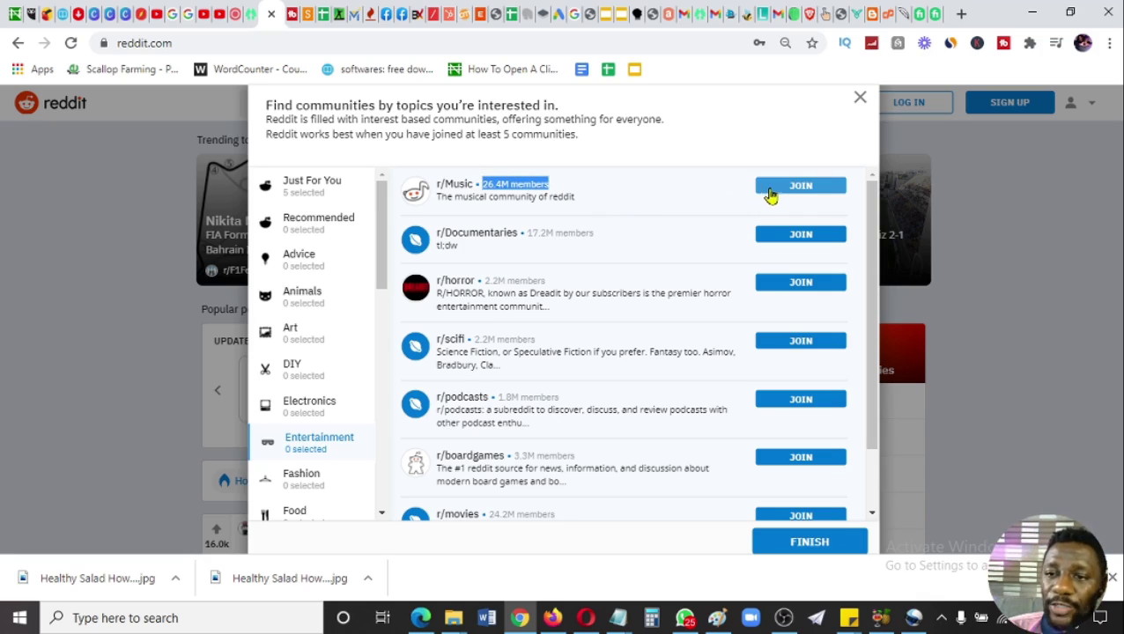
click(772, 195)
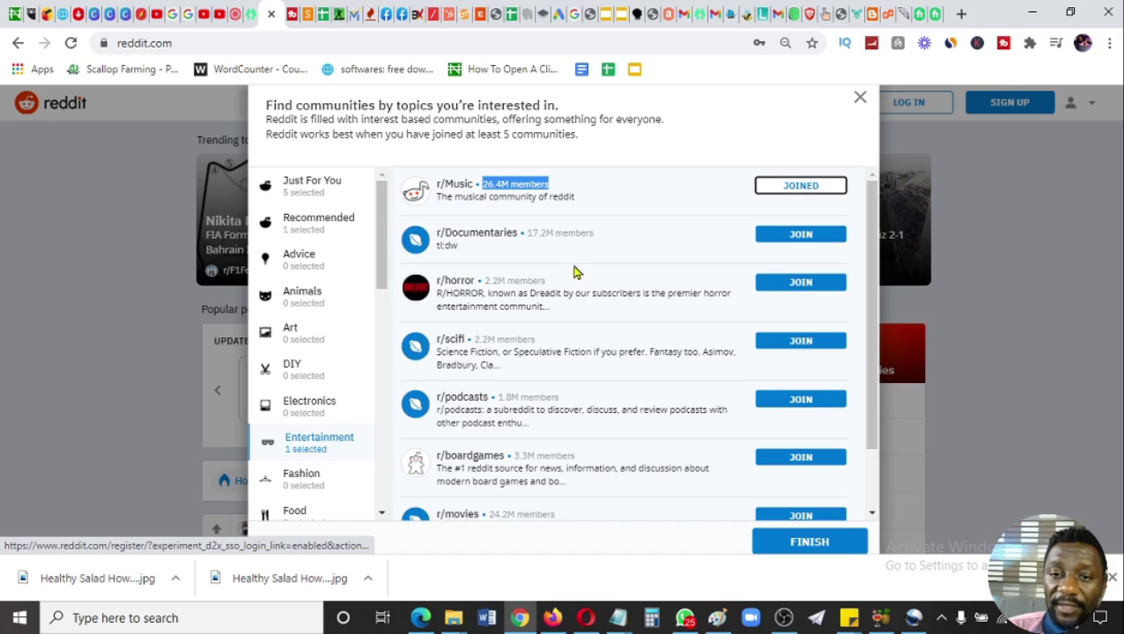
click(831, 543)
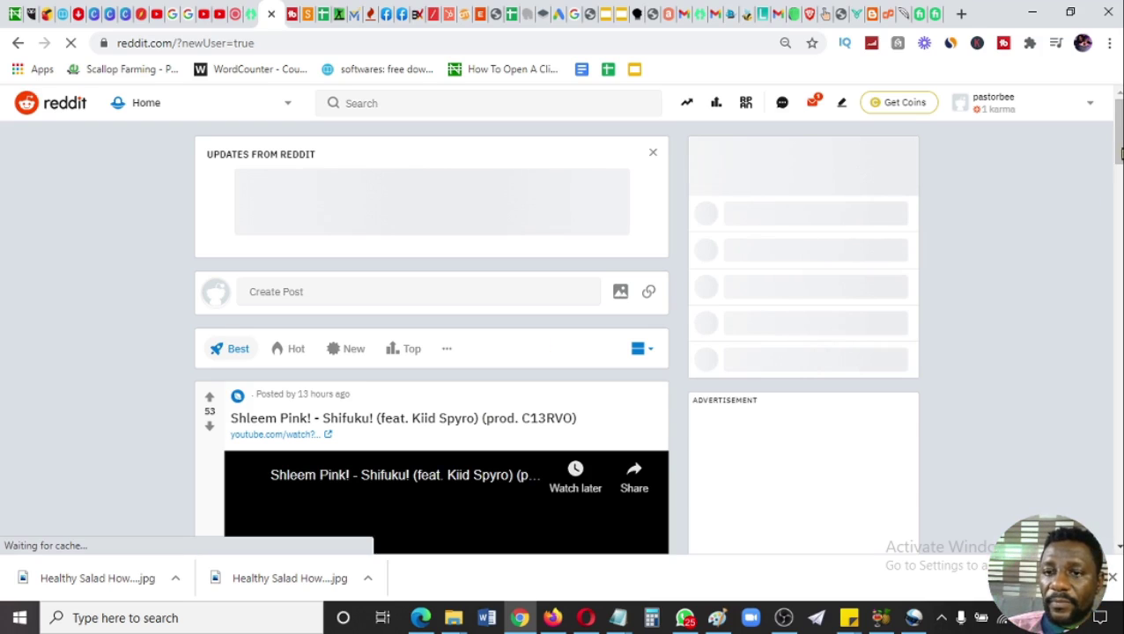
- Browse the home feed, then search Reddit for r/music
scroll(571, 484, down, 5)
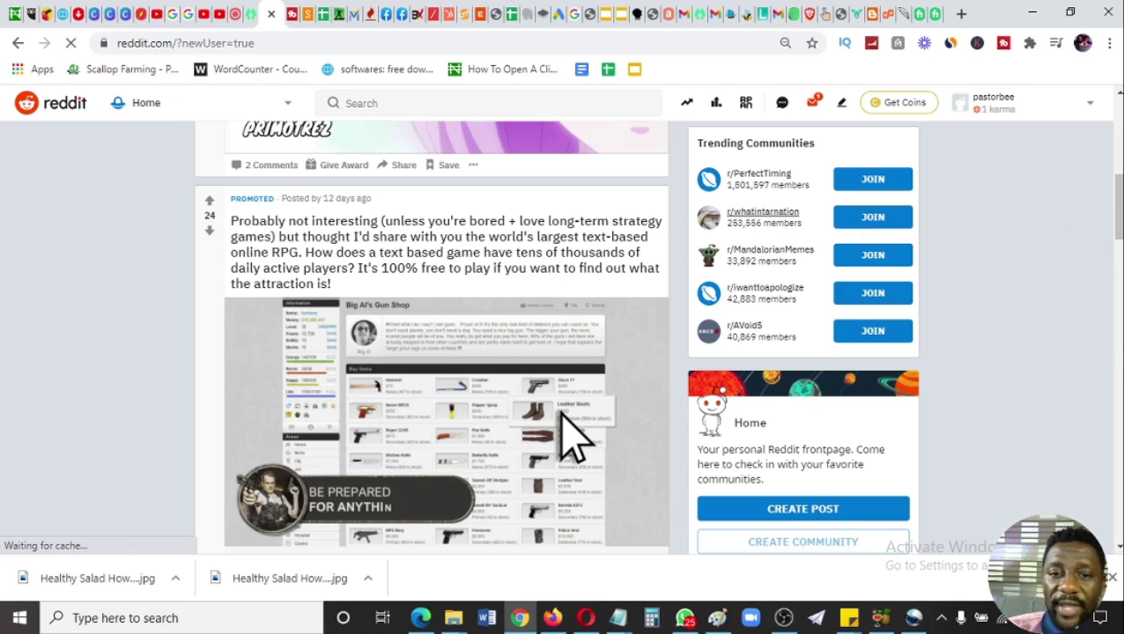
scroll(1117, 308, down, 7)
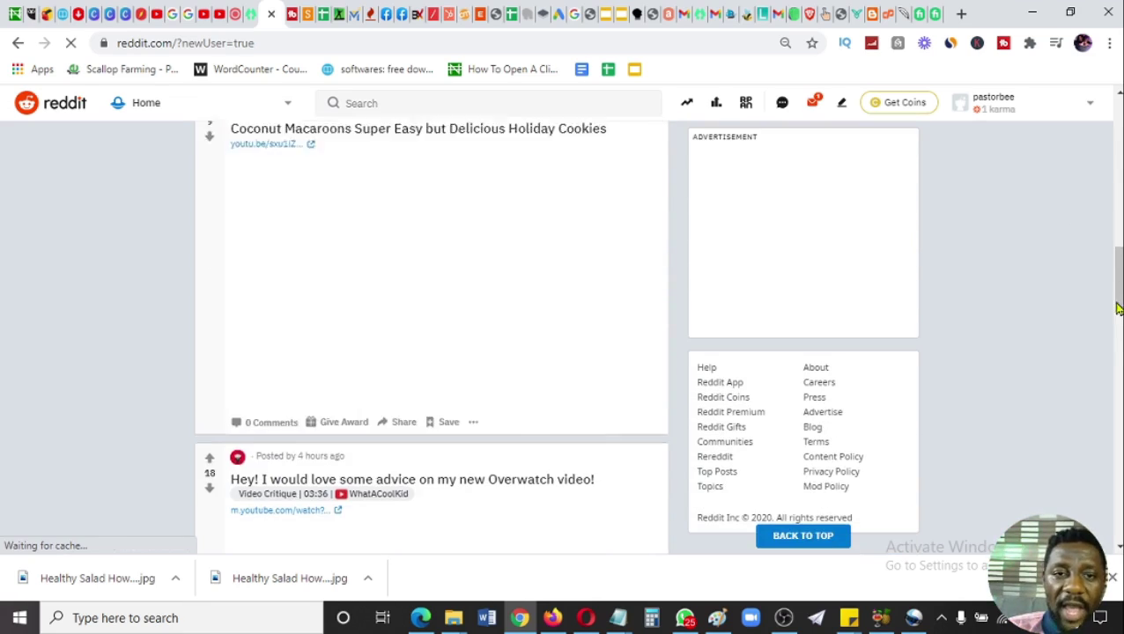
scroll(1117, 310, up, 6)
scroll(1110, 326, down, 5)
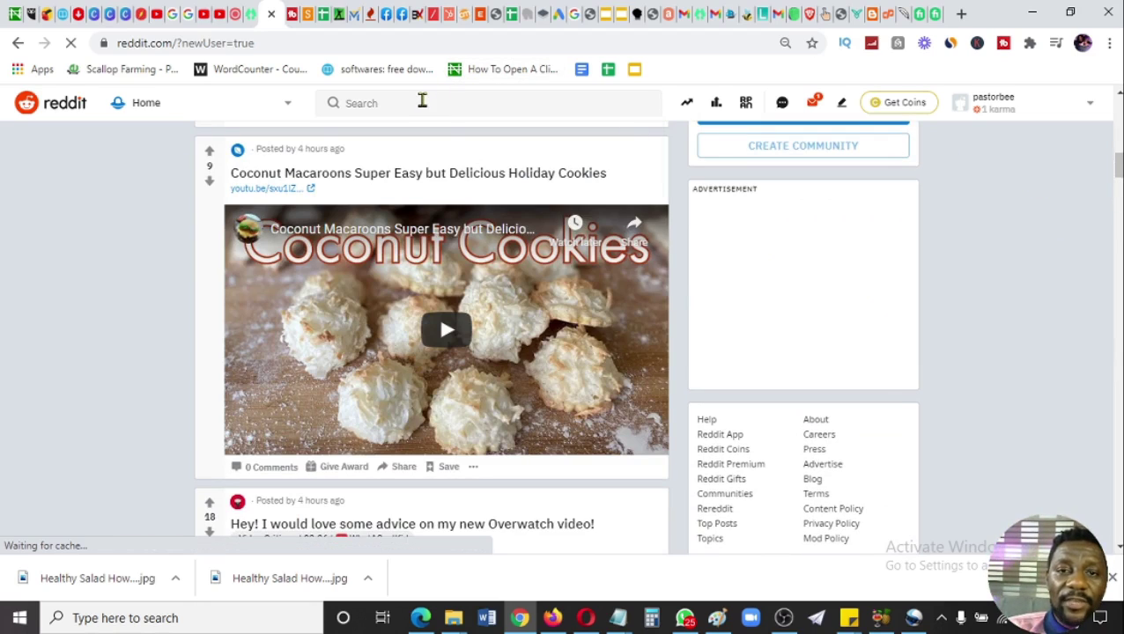
click(422, 101)
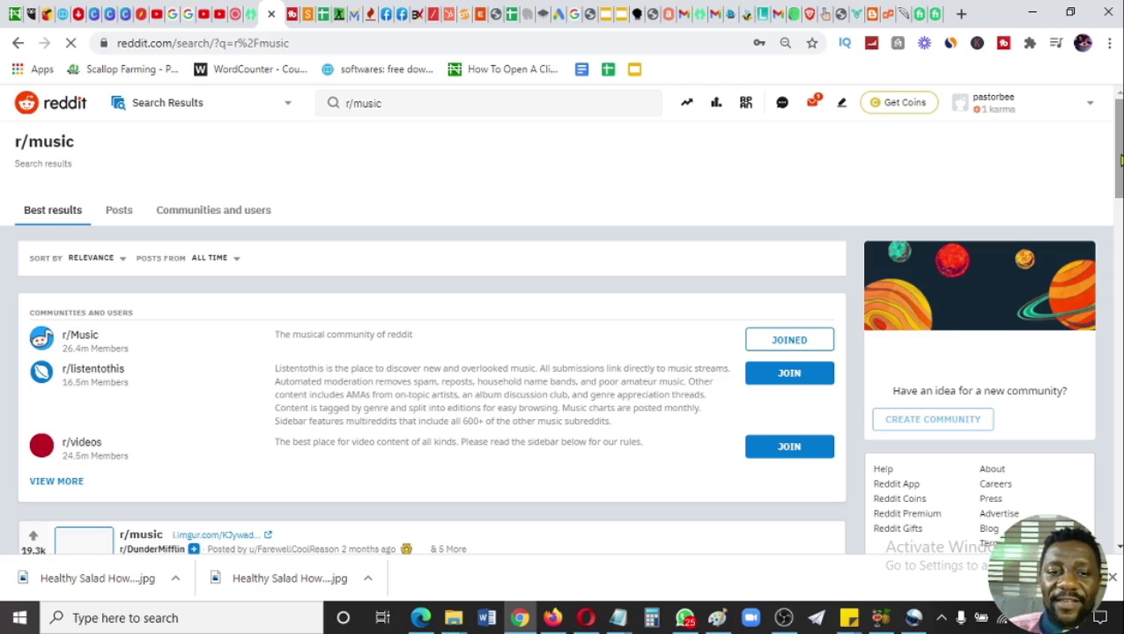
- Scroll the r/music results, then return to the ouo.io Dashboard tab
drag(1120, 161, 1120, 234)
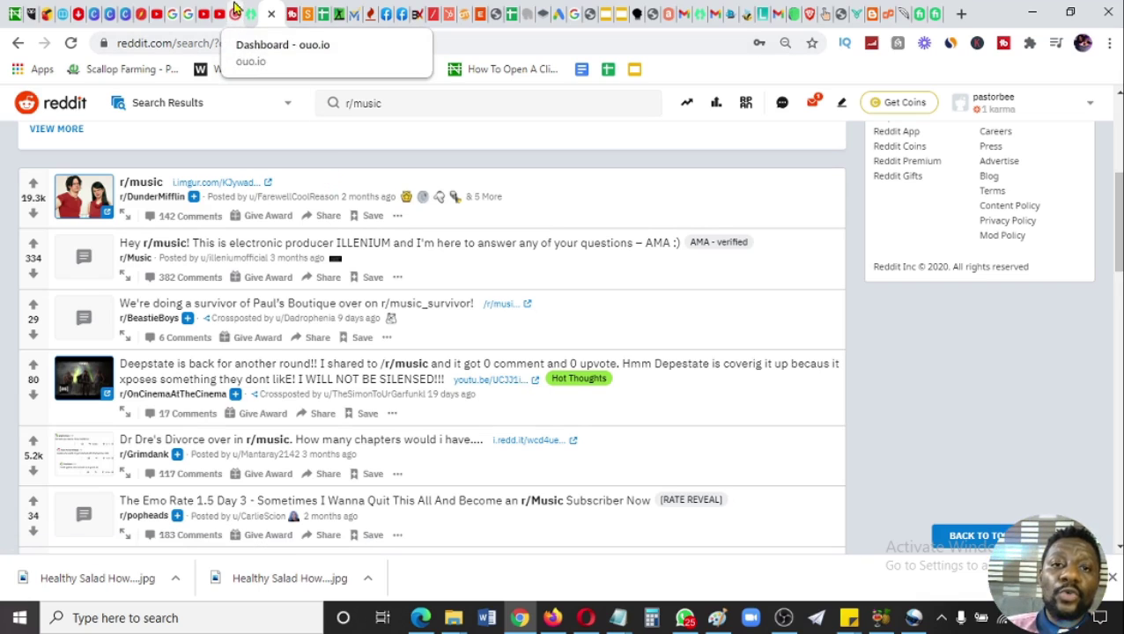
click(250, 13)
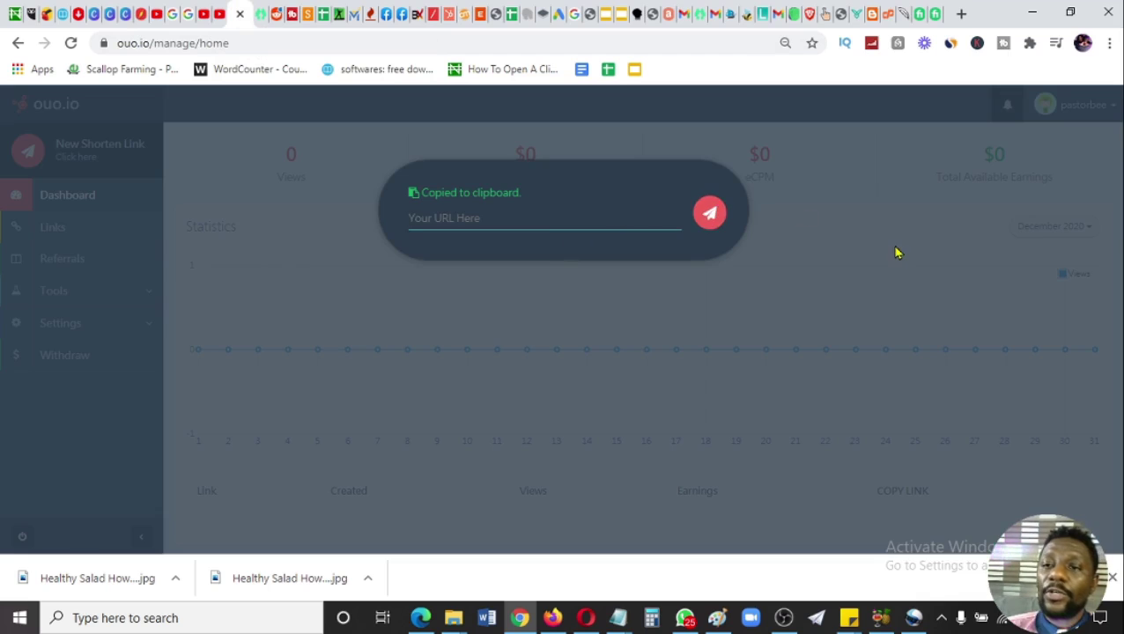
- Close the ouo.io shorten-link popup and go to the YouTube channel in Opera
click(896, 253)
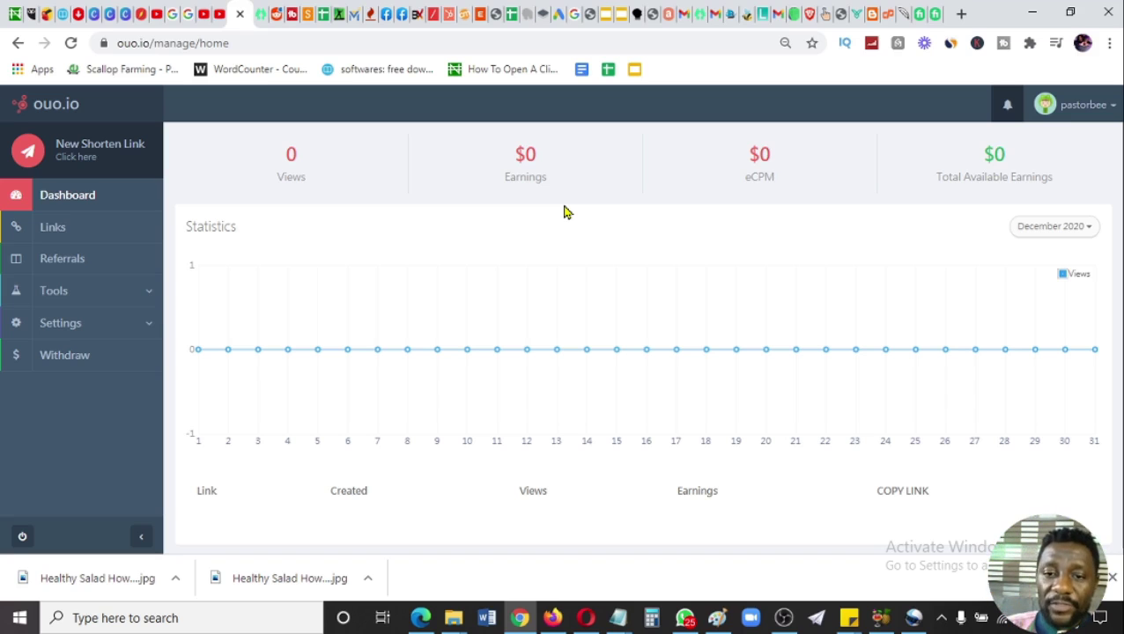
click(584, 618)
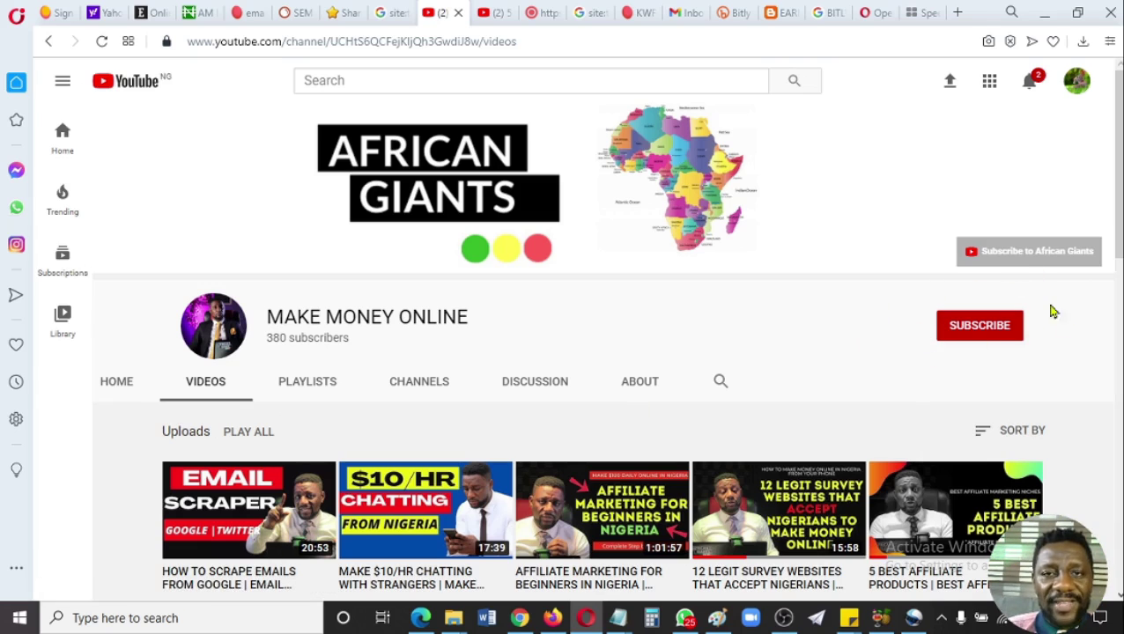
- Subscribe to MAKE MONEY ONLINE with All notifications, then open the affiliate products video
click(990, 333)
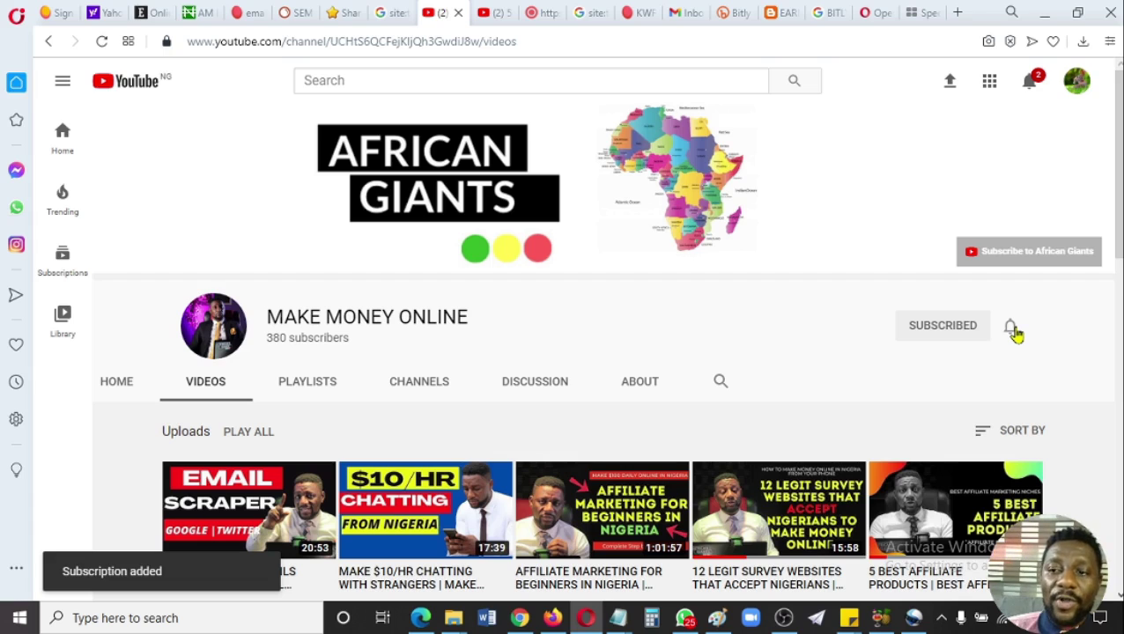
click(1013, 331)
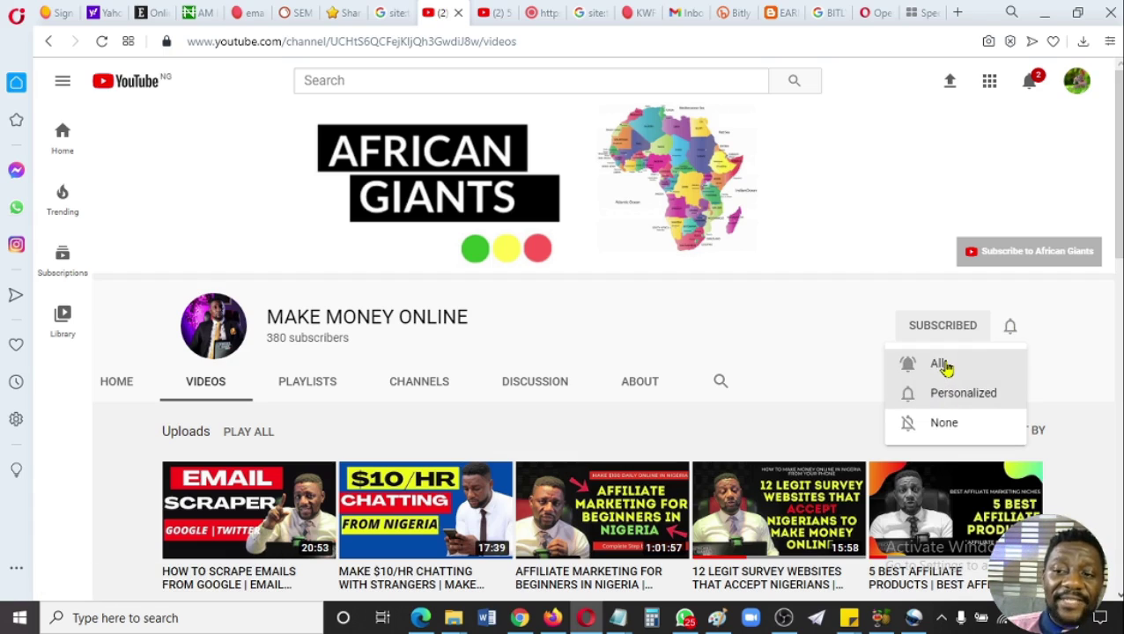
click(942, 364)
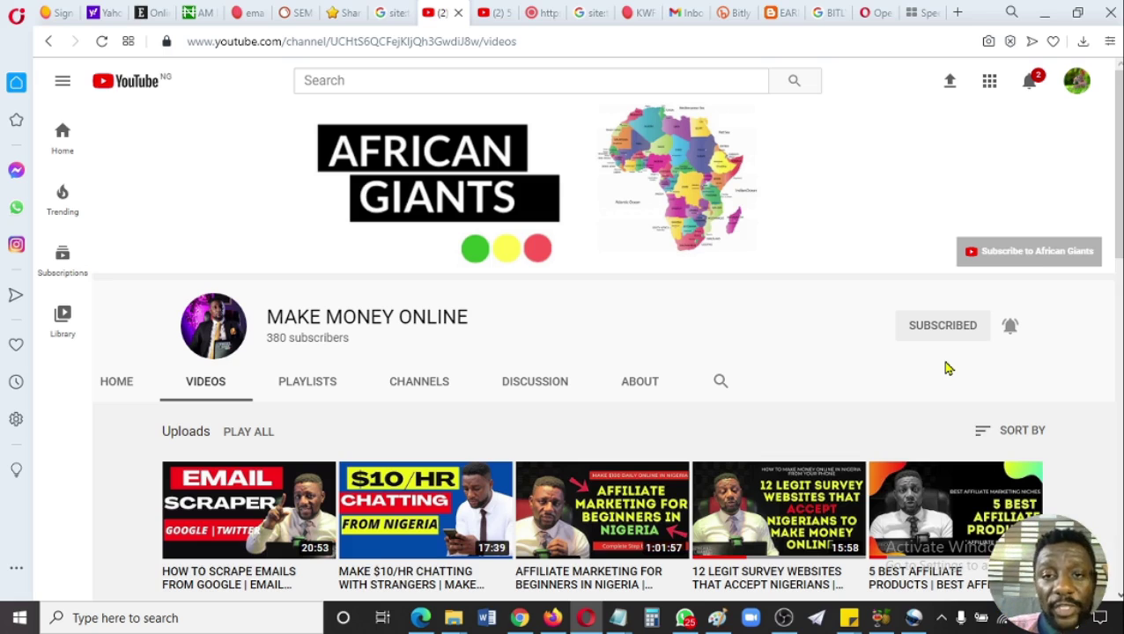
click(493, 11)
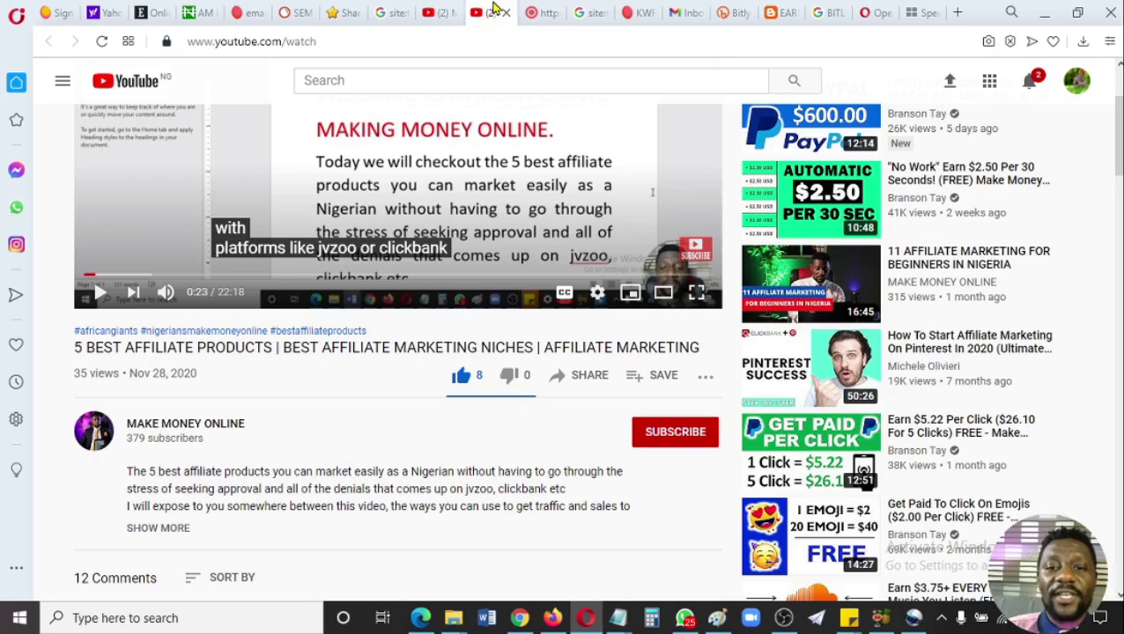